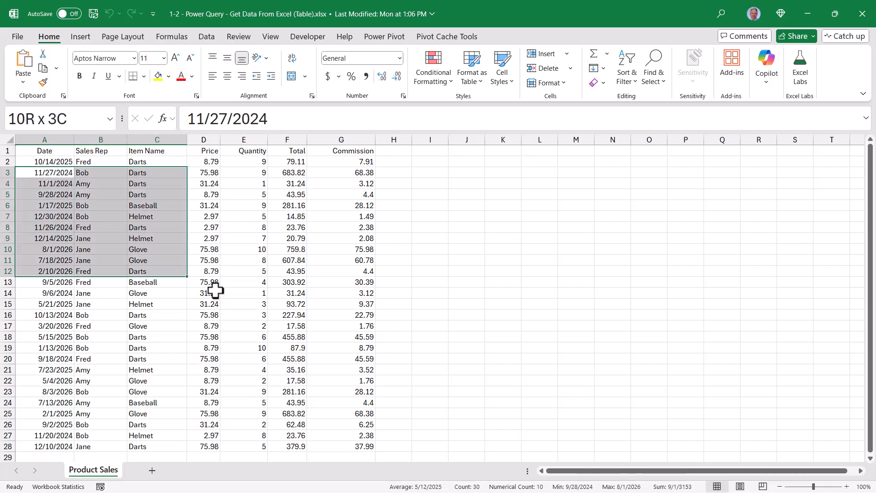
Step: Load the sales data A1:G28 into Power Query as a table with headers and show the query's Source step formula
click(230, 283)
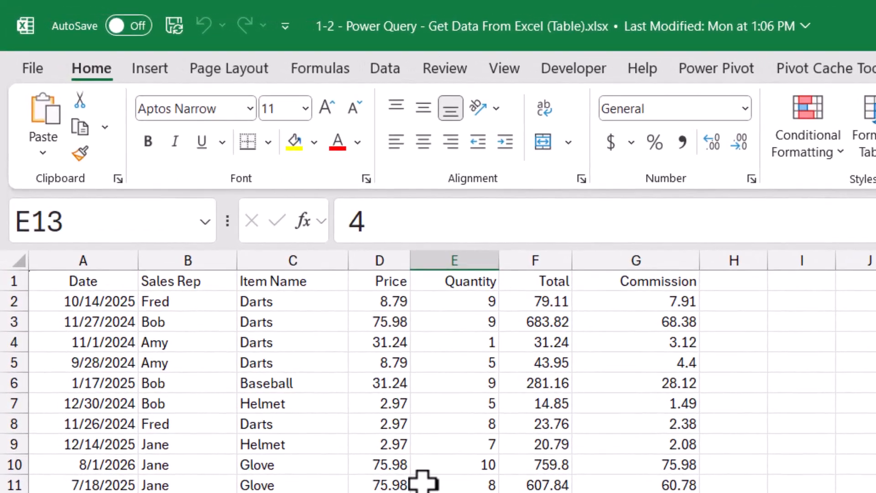
click(339, 60)
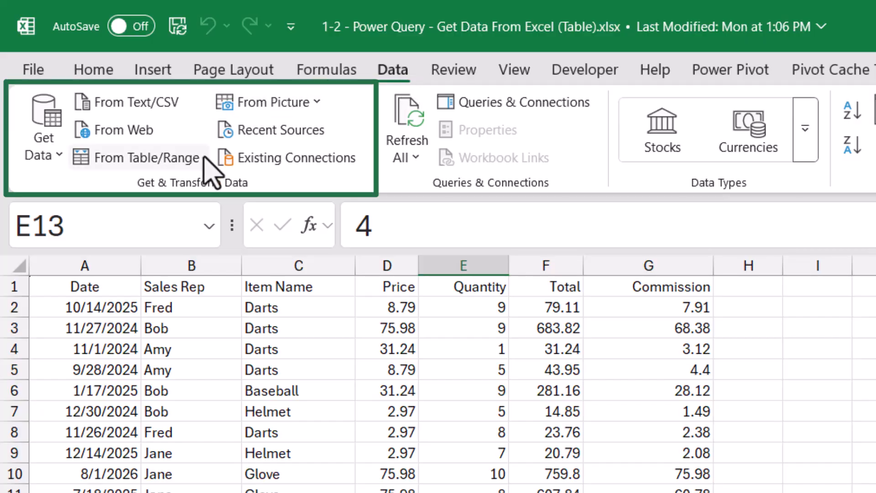
click(151, 158)
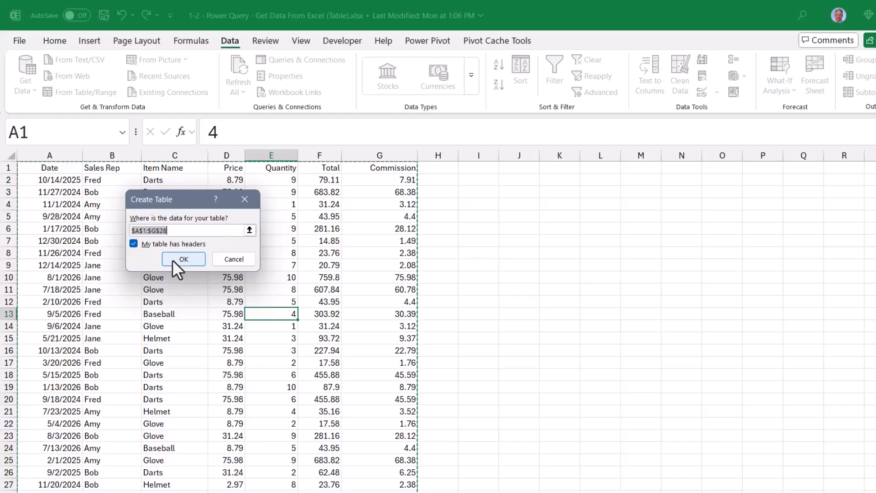
click(290, 410)
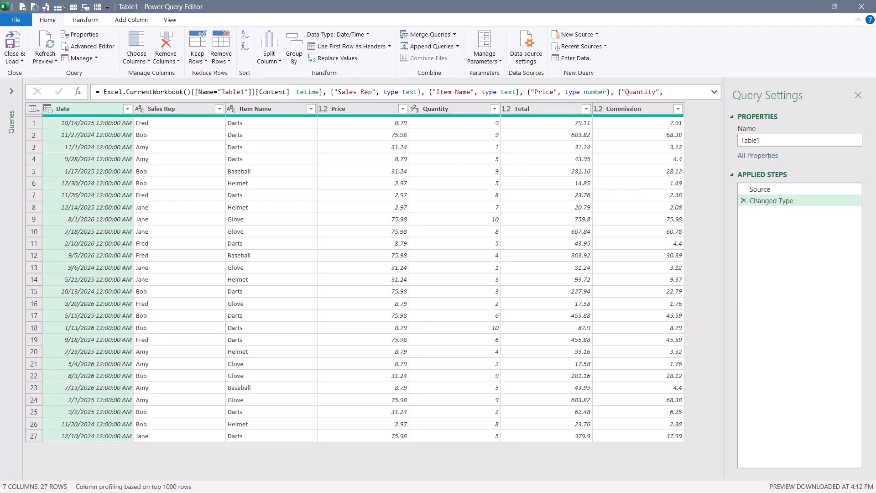
click(768, 188)
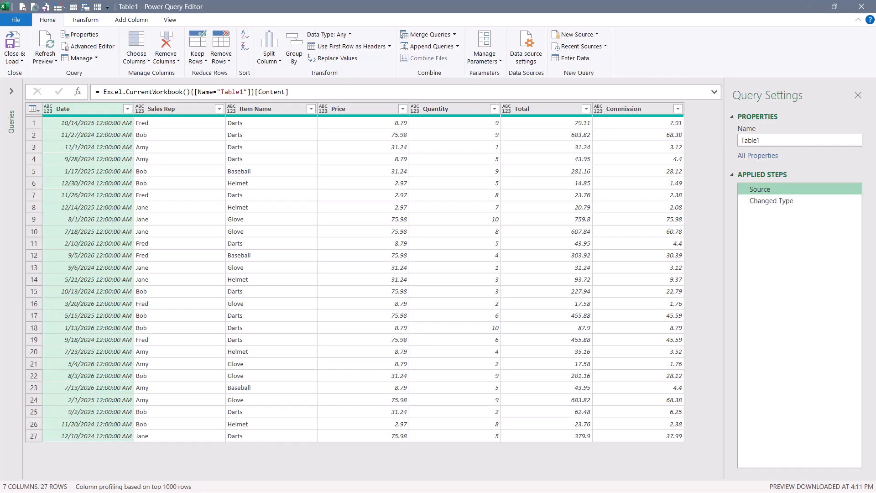
drag(292, 6, 740, 61)
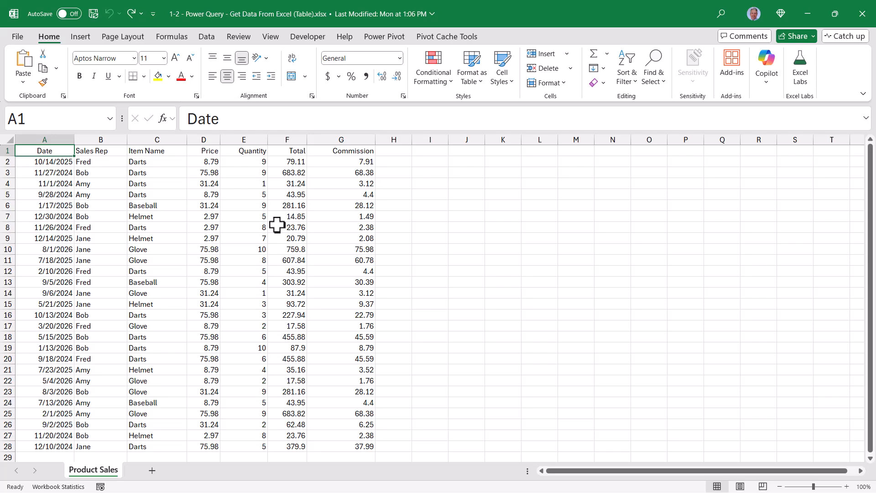
Step: Format the sales data A1:G28 as a table with headers in a medium style with dark blue header, and name it BCTI_Sales
click(480, 78)
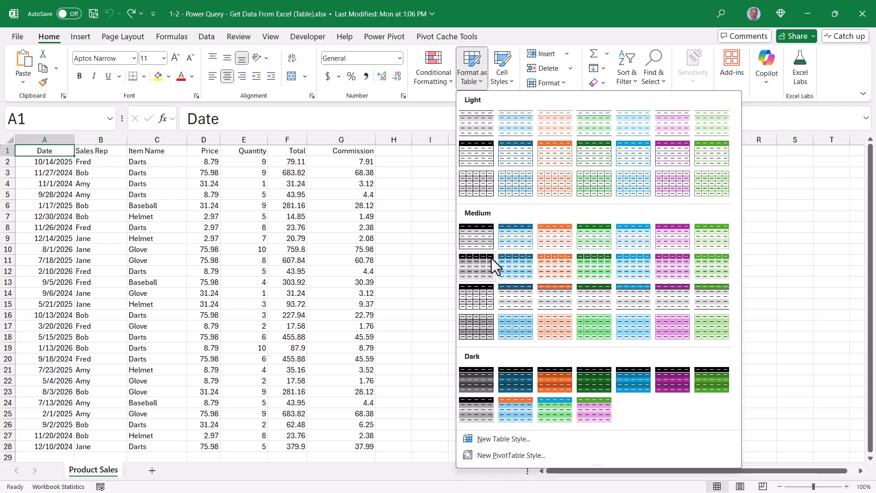
click(504, 293)
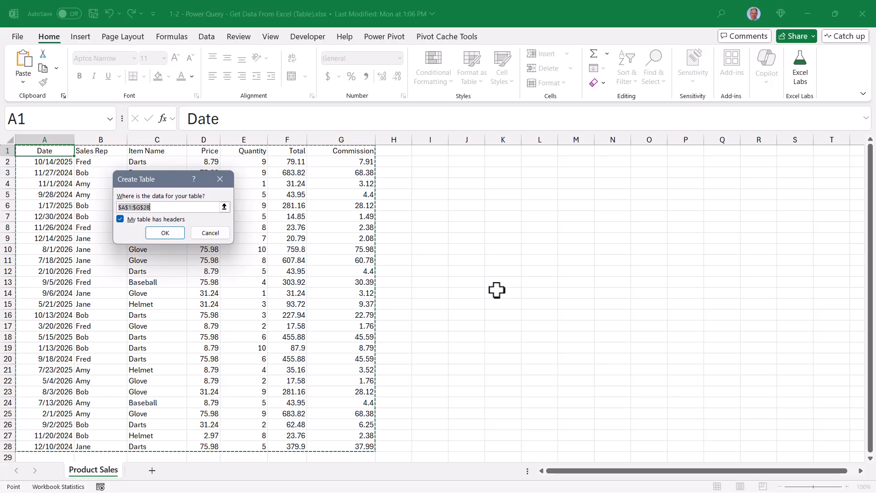
click(168, 234)
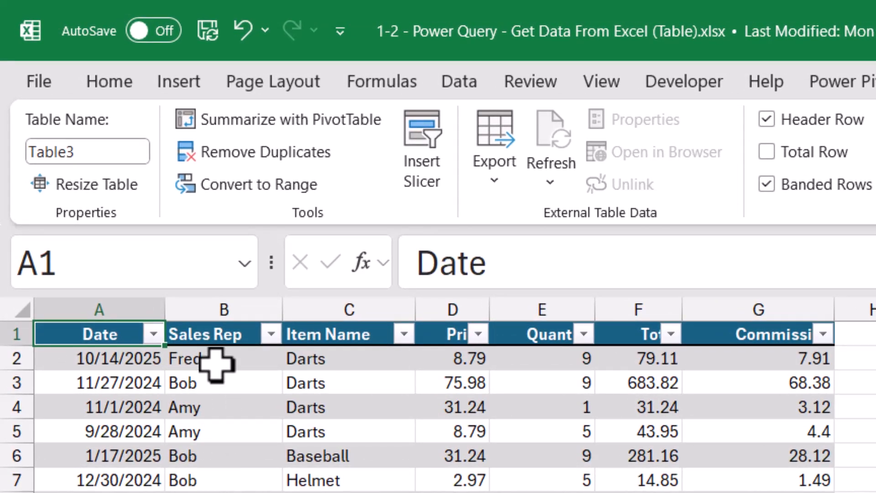
click(114, 150)
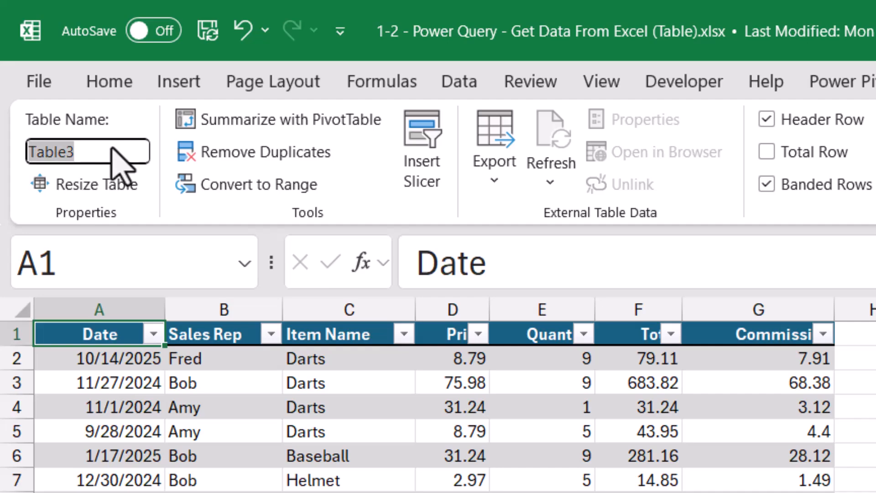
text(BCTI_Sales)
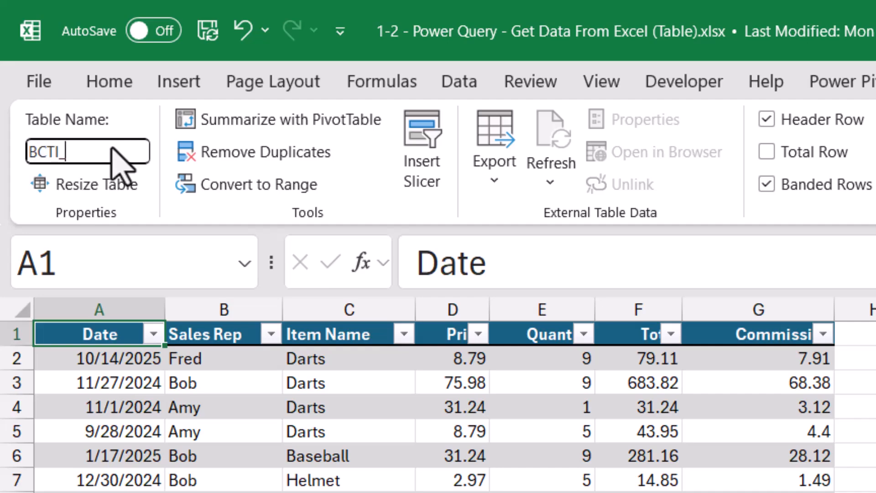
key(Return)
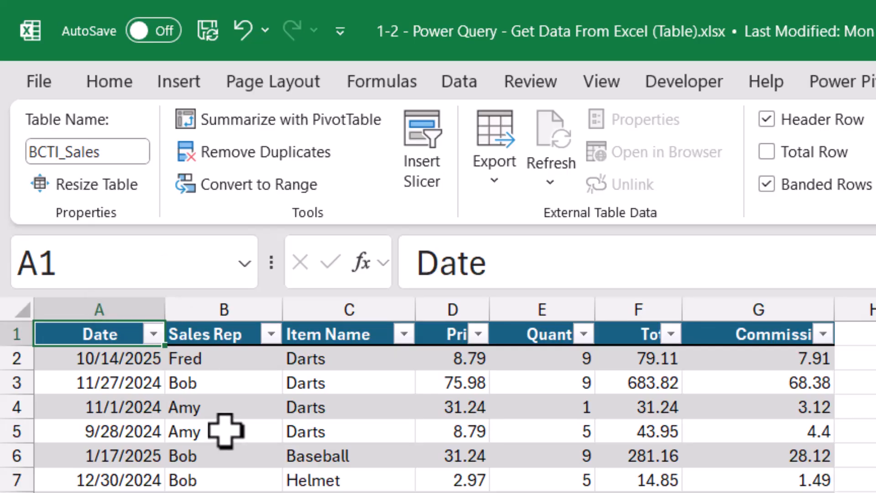
Step: Load the BCTI_Sales table into Power Query and view the query's Source step
click(458, 82)
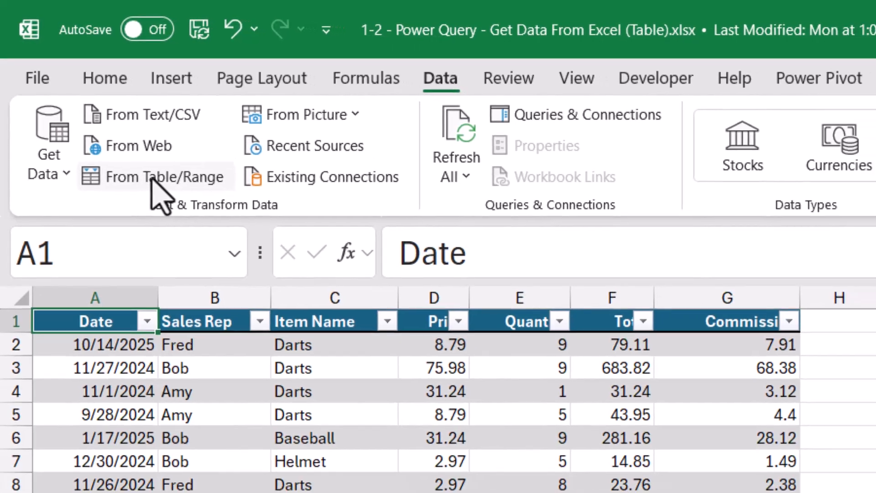
click(162, 190)
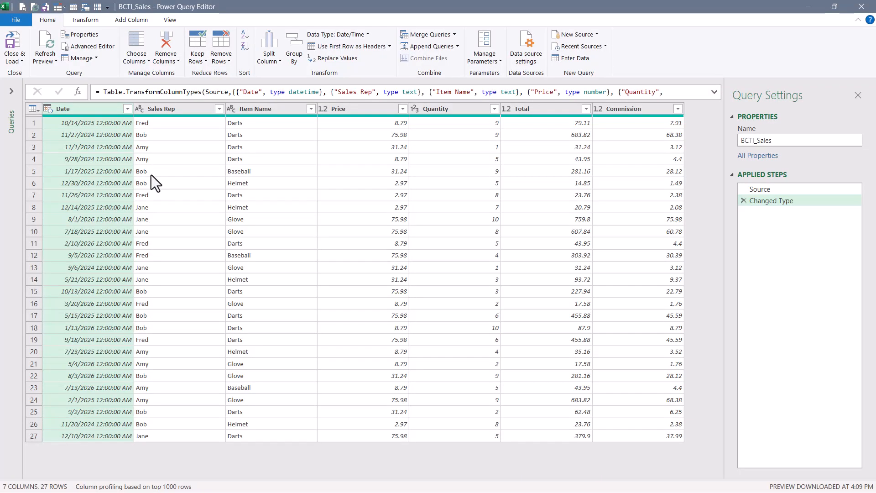
click(782, 188)
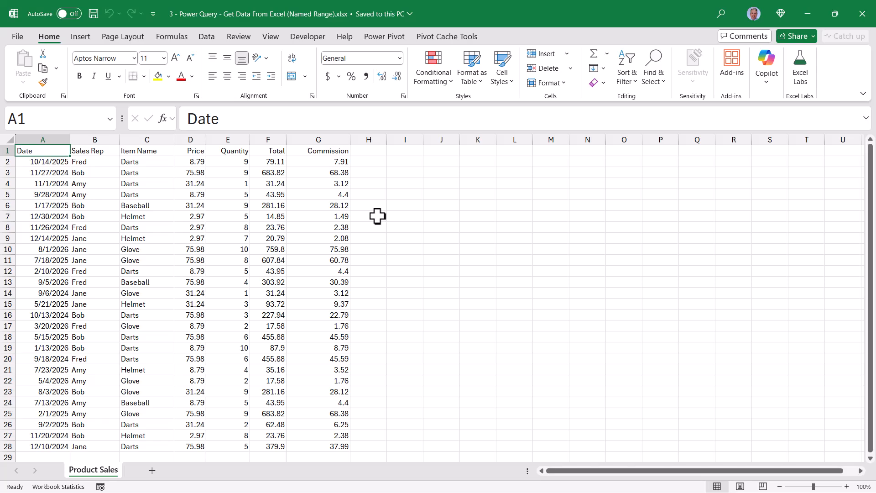
Step: Select the sales data through its named range MyData and load that range into Power Query
click(151, 234)
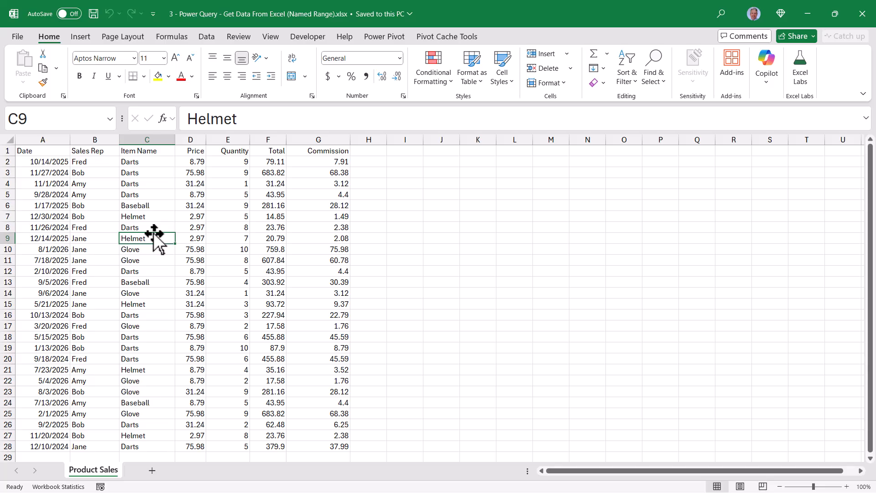
key(ctrl+a)
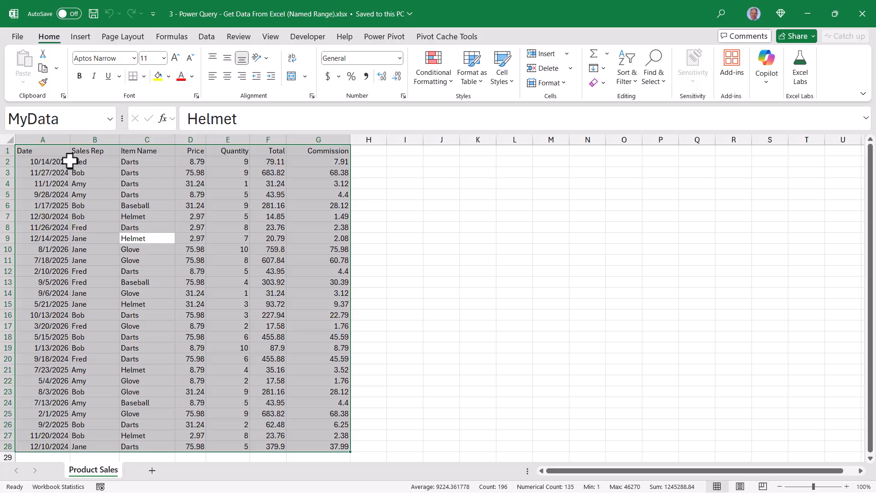
click(94, 184)
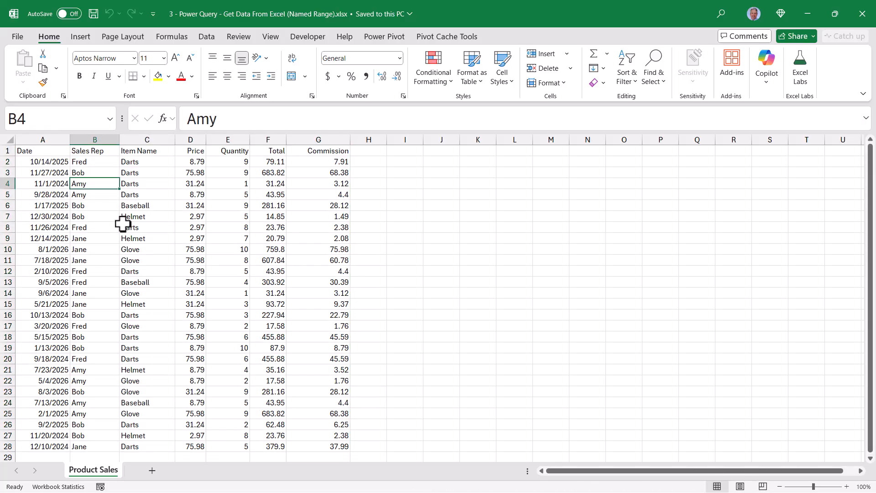
click(110, 119)
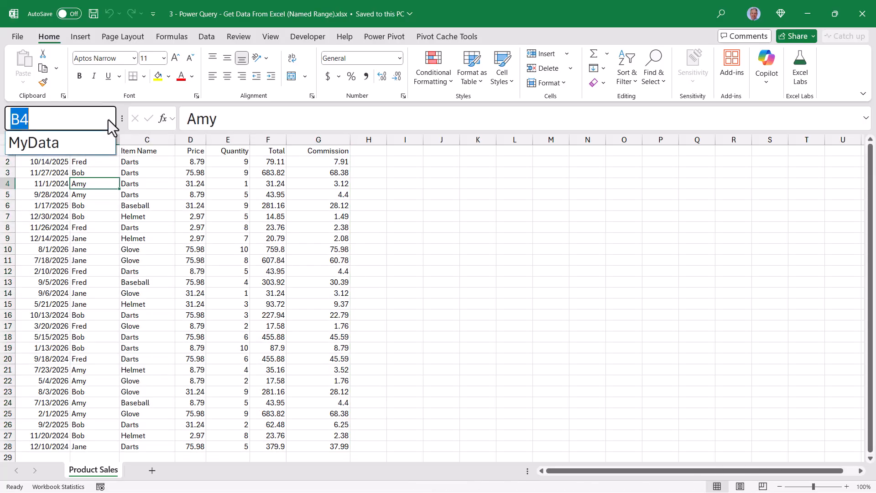
click(78, 147)
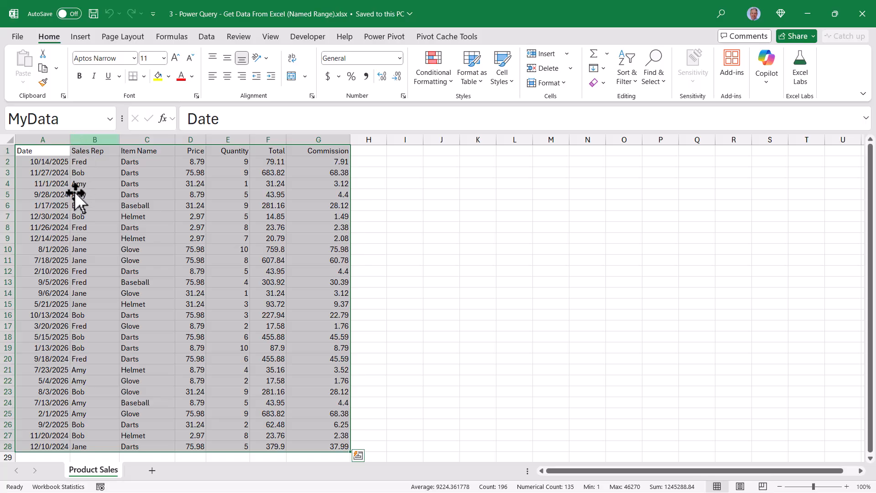
click(206, 36)
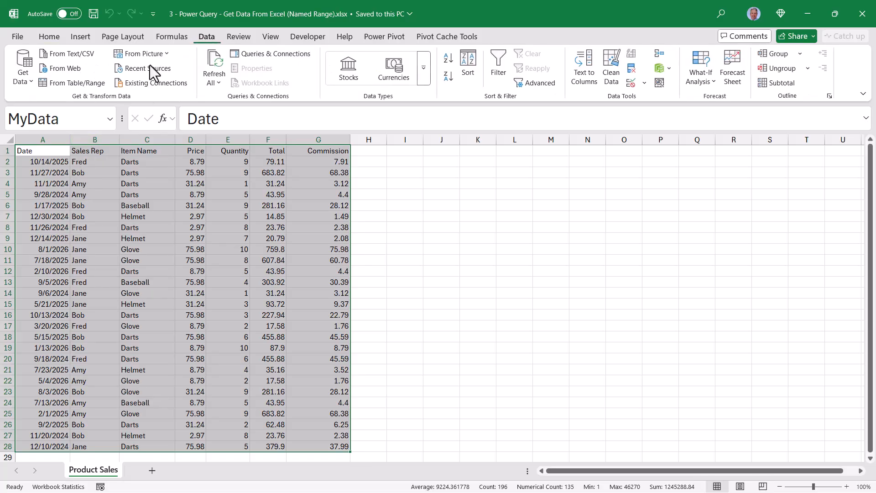
click(88, 84)
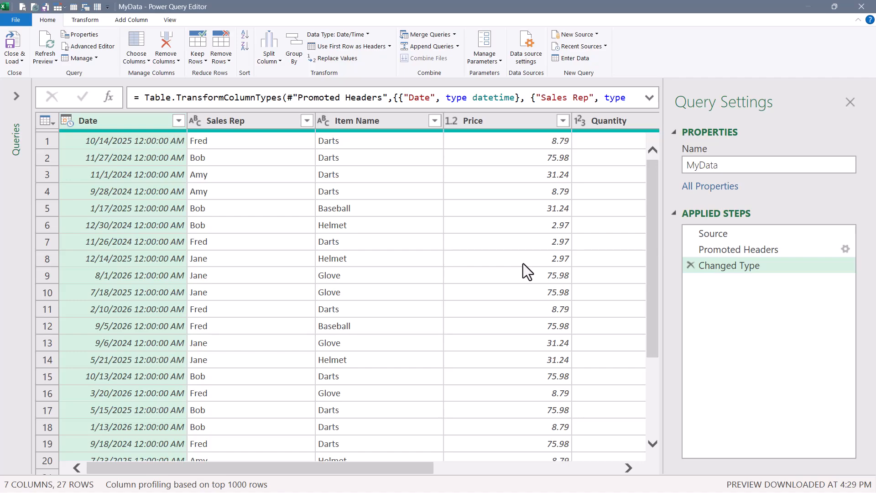
Step: Examine the Source, Promoted Headers and Changed Type steps of the MyData query
click(708, 234)
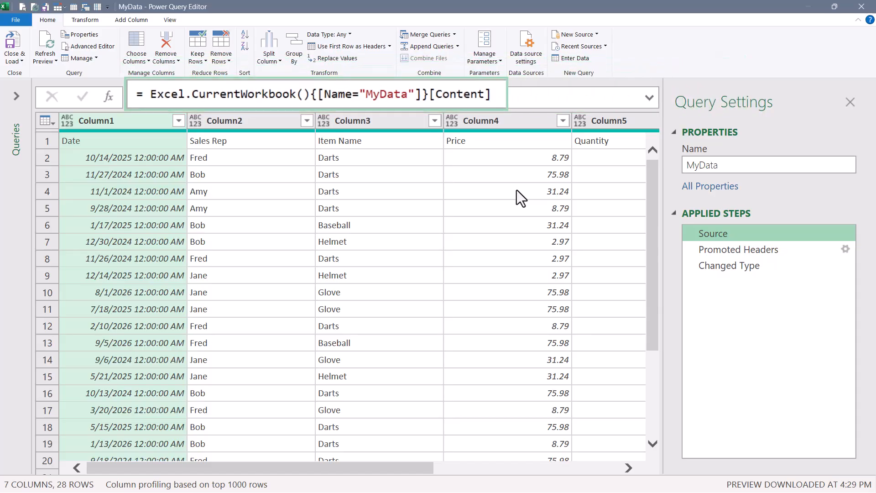
drag(289, 6, 700, 22)
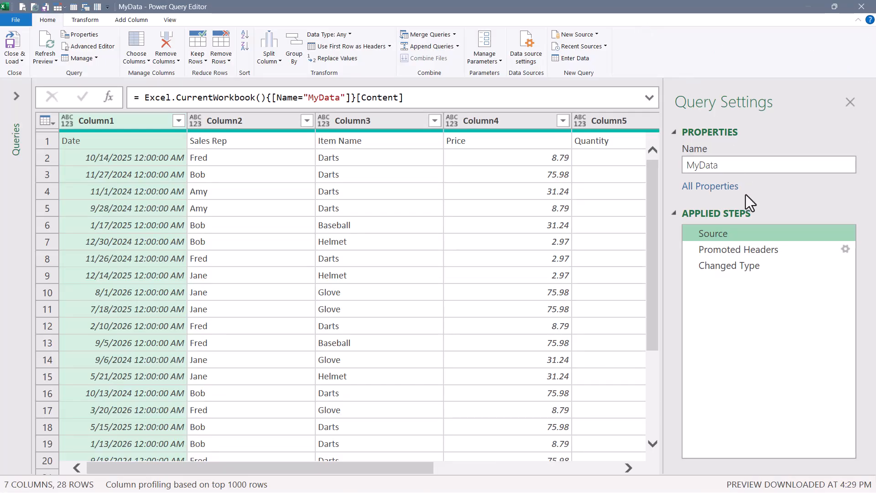
click(745, 250)
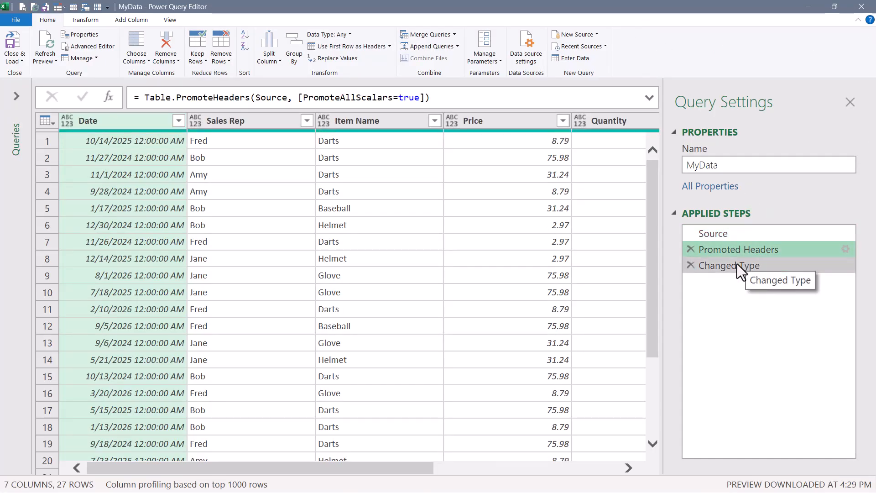
click(737, 264)
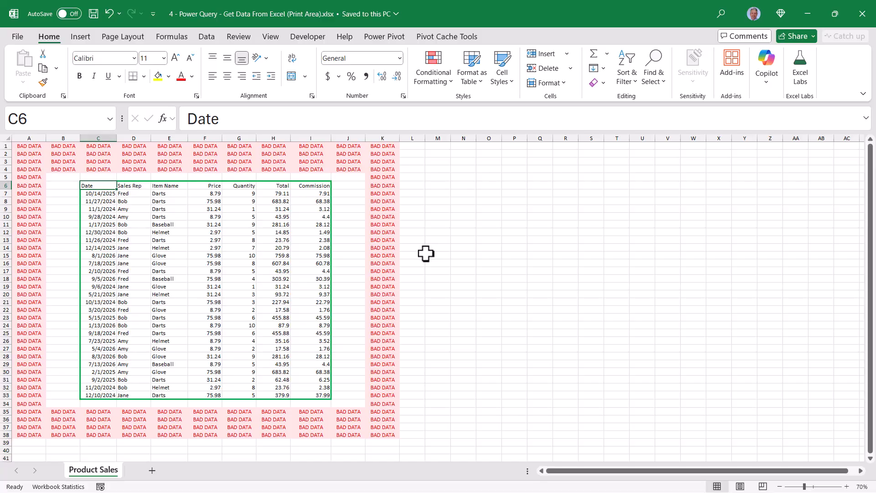
Step: Set the sales data in C6:I33, without the surrounding BAD DATA cells, as the print area
drag(98, 187, 315, 395)
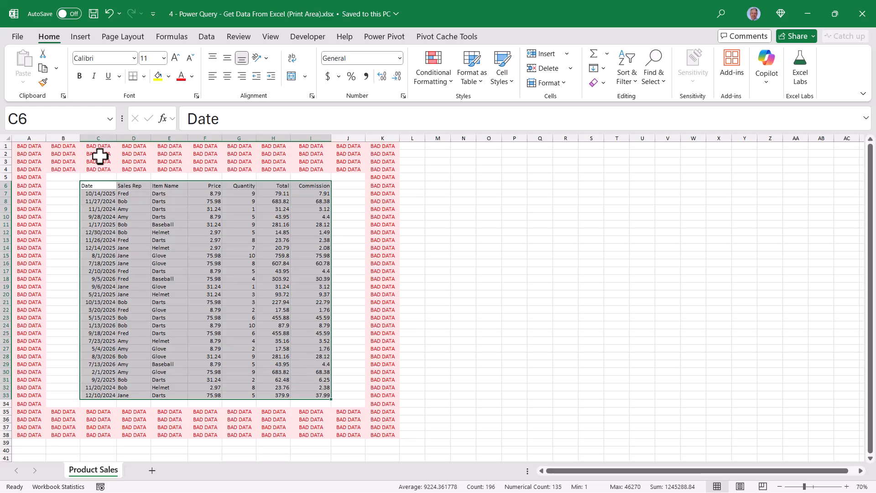
click(162, 161)
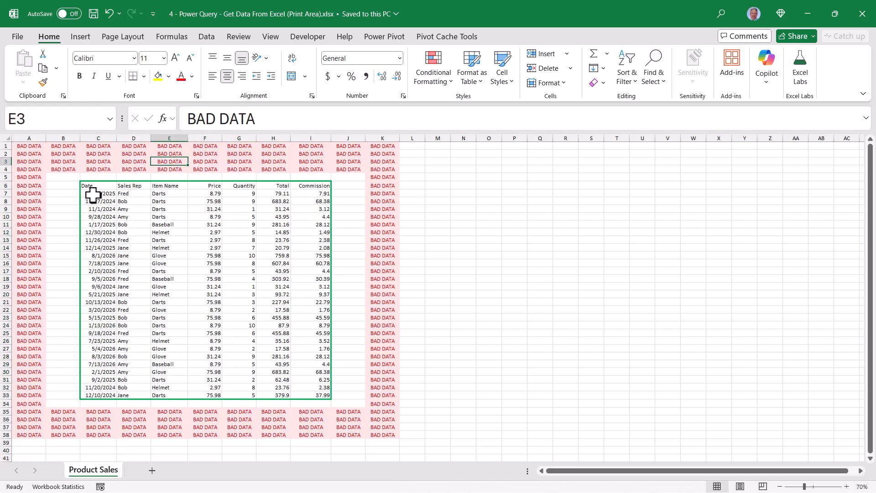
click(110, 190)
drag(110, 189, 314, 397)
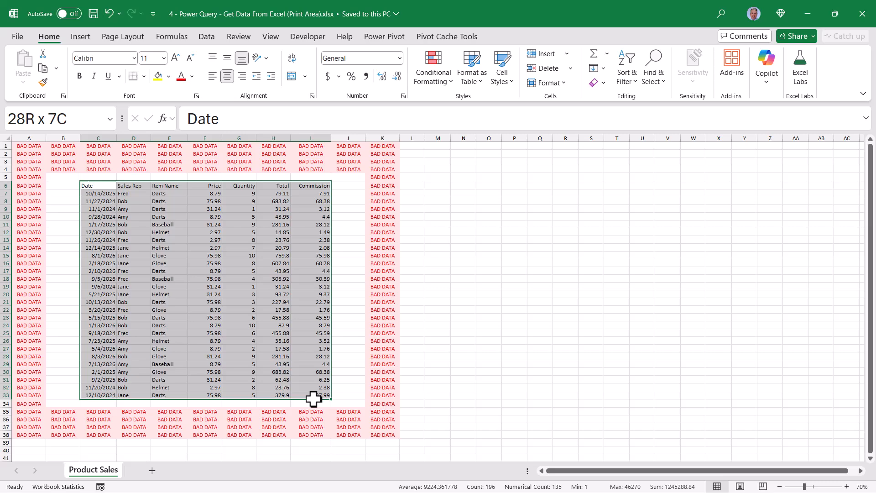
click(137, 39)
click(200, 67)
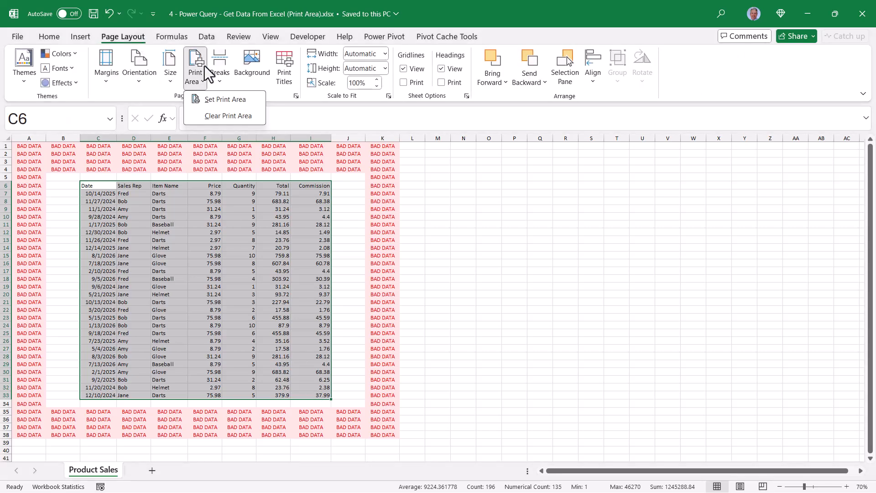
click(203, 101)
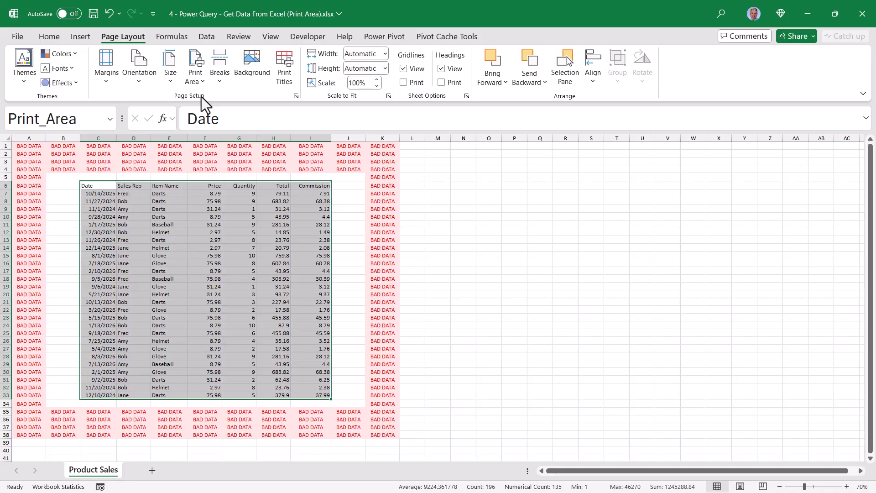
Step: Select the sales data through its Print_Area name and load that range into Power Query
click(378, 231)
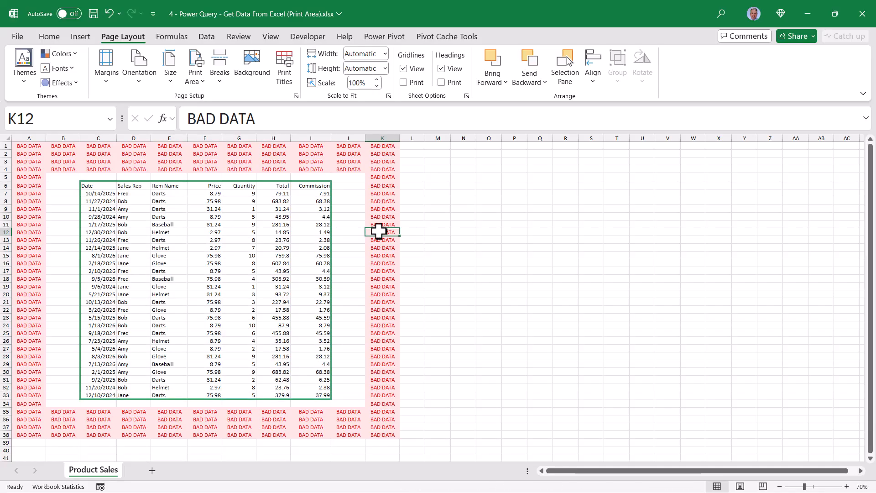
click(109, 119)
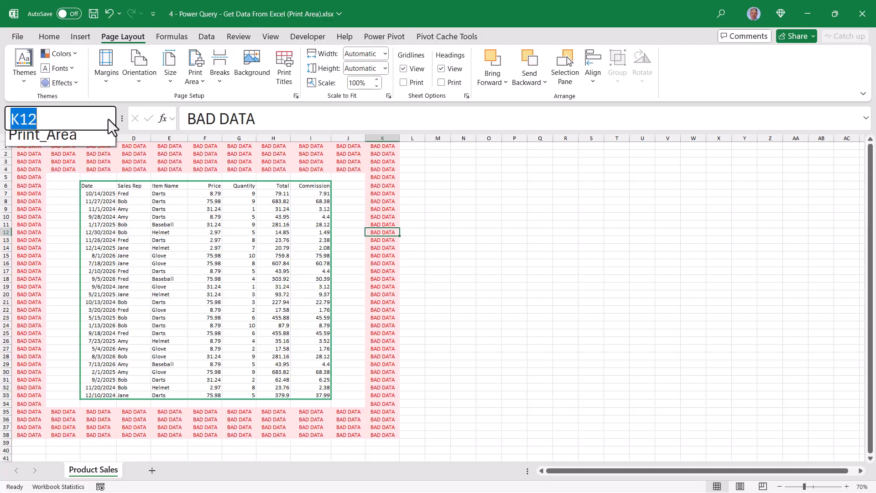
click(28, 144)
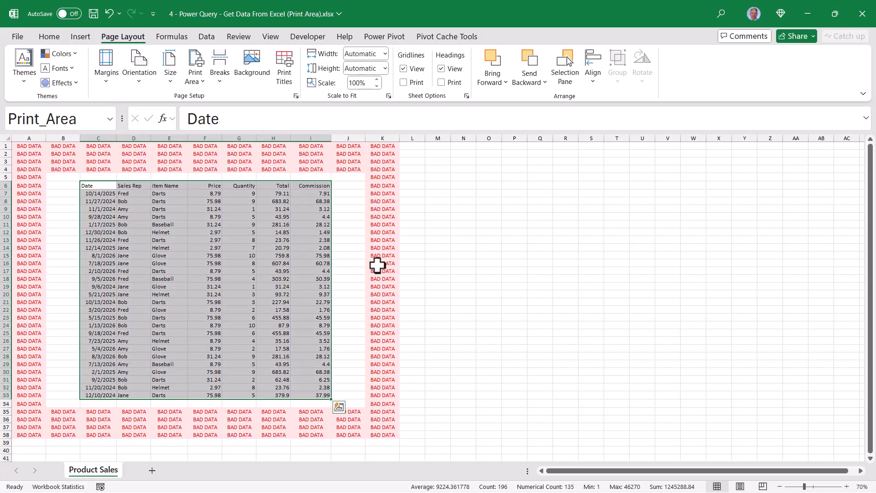
click(209, 34)
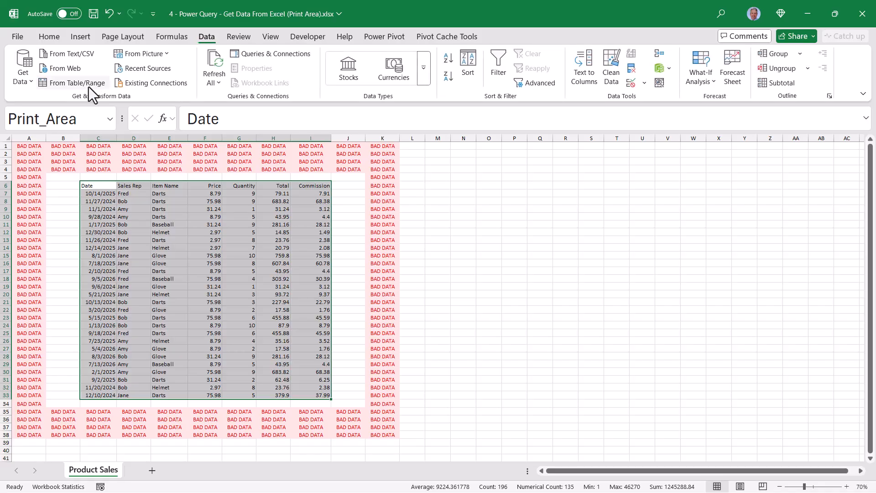
click(88, 85)
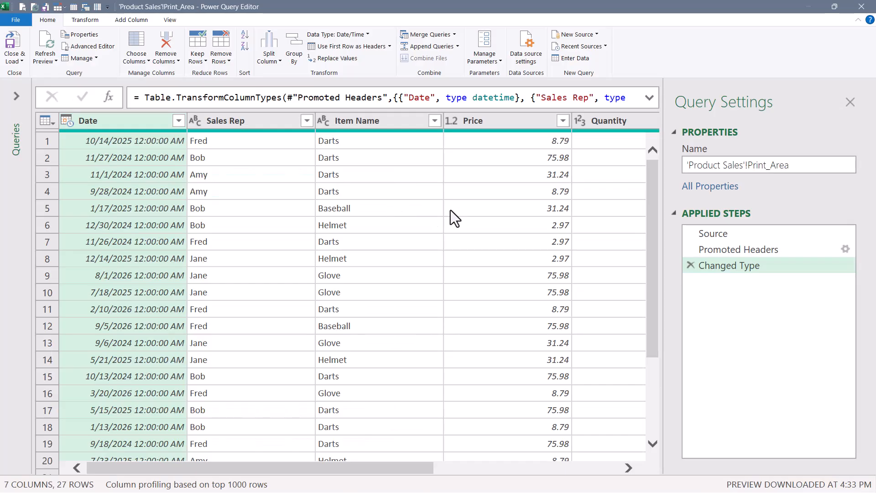
Step: Examine the Source, Promoted Headers and Changed Type steps of the print area query
click(715, 238)
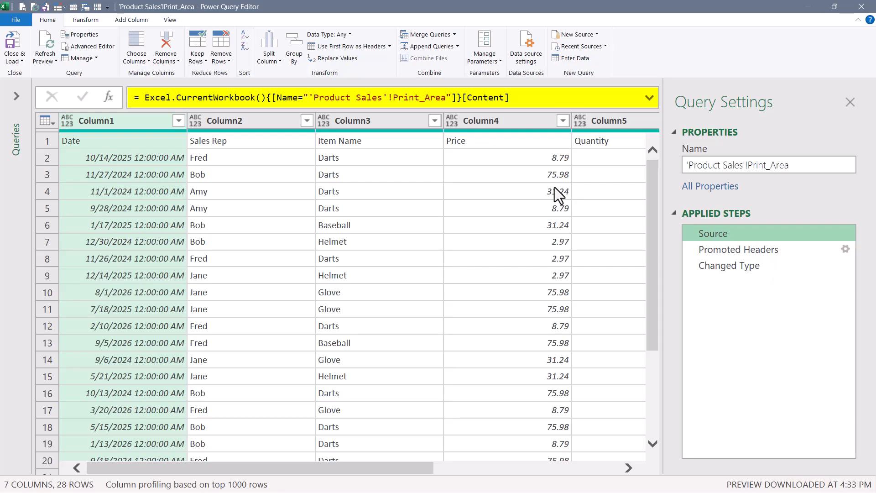
click(741, 247)
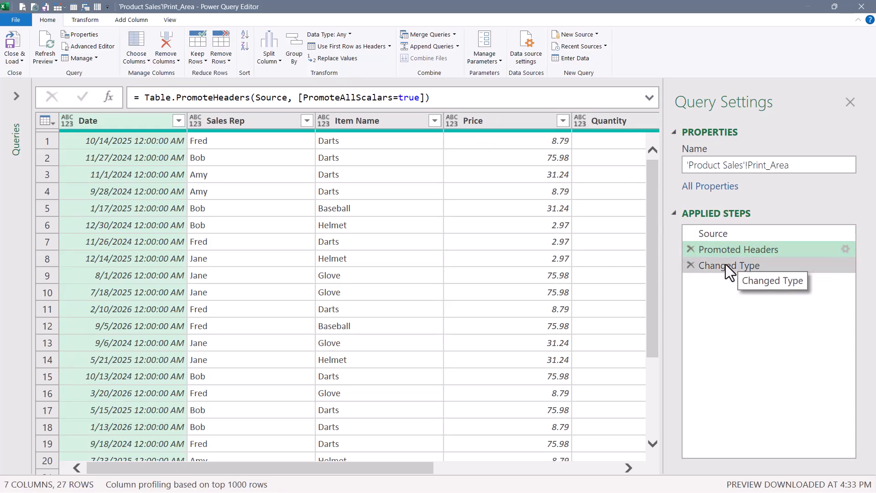
click(725, 264)
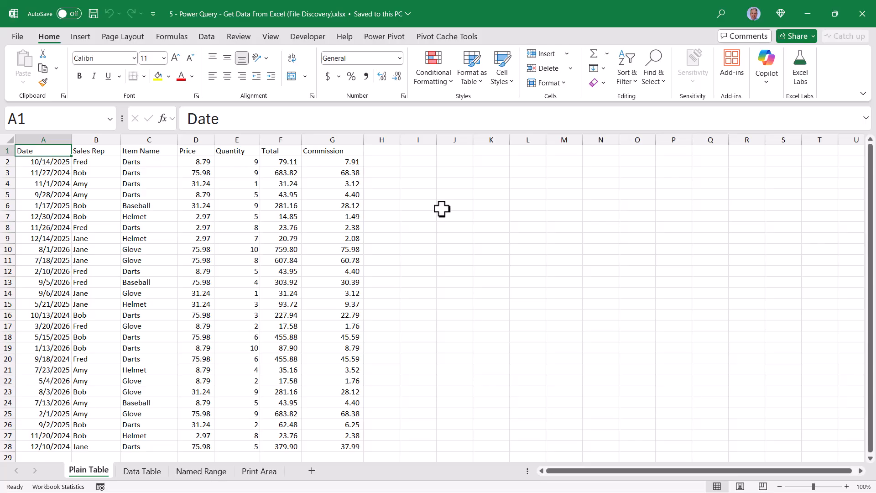
Step: Check the table's name on the Data Table sheet and select the MyData range on the Named Range sheet
click(145, 472)
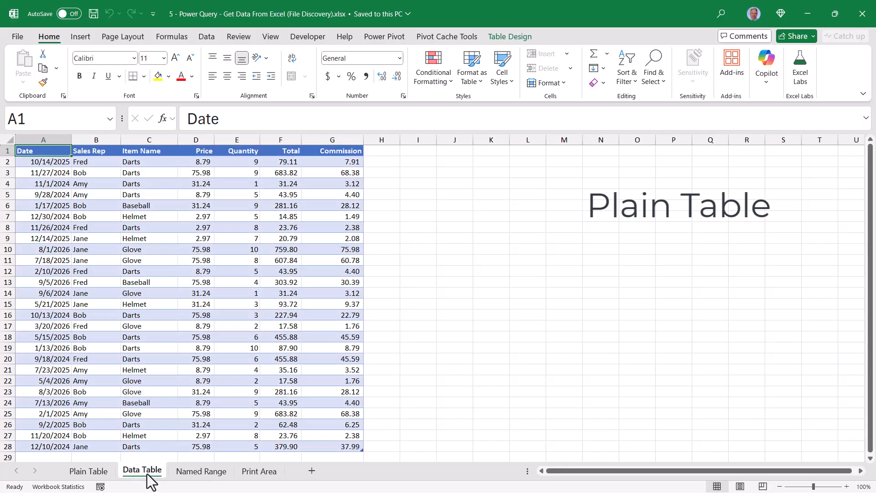
click(502, 36)
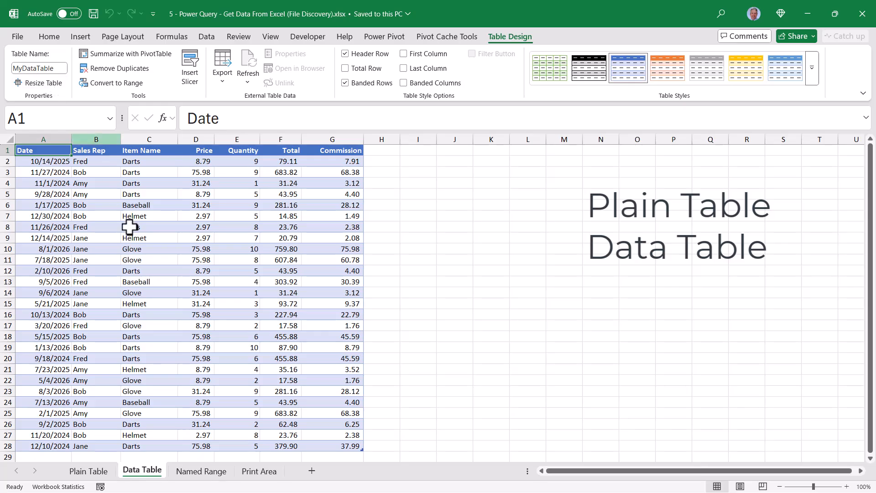
click(200, 471)
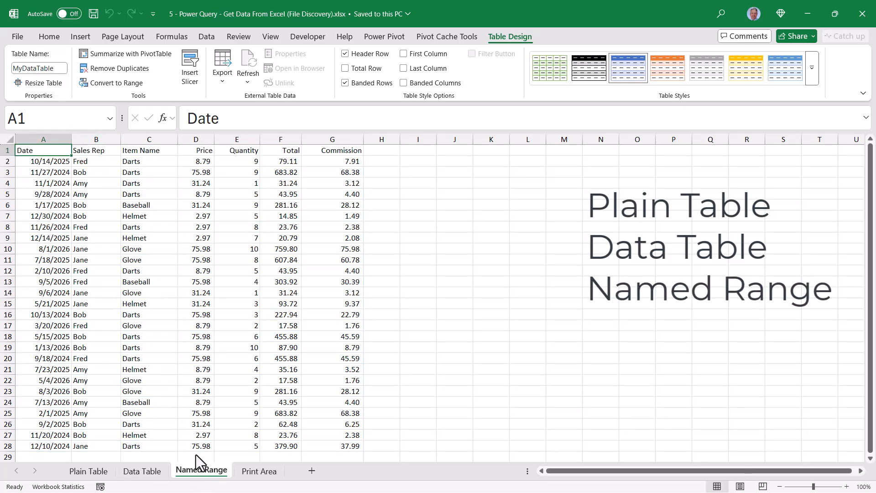
click(111, 117)
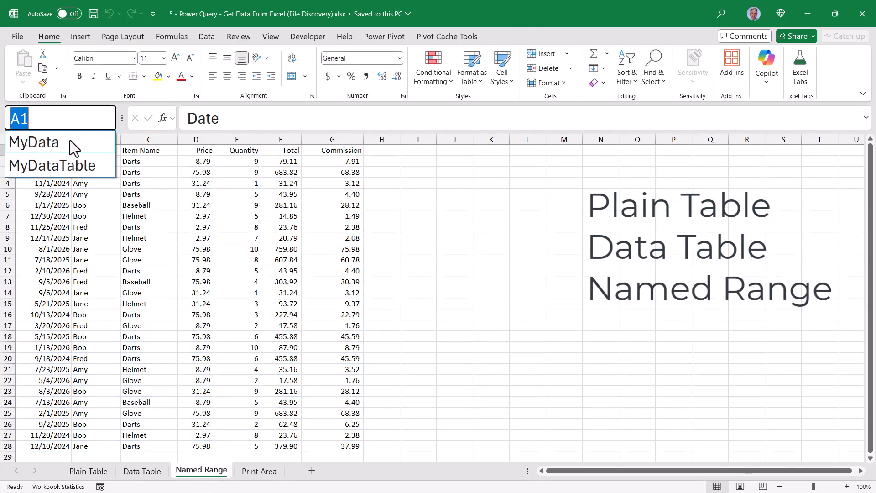
click(70, 140)
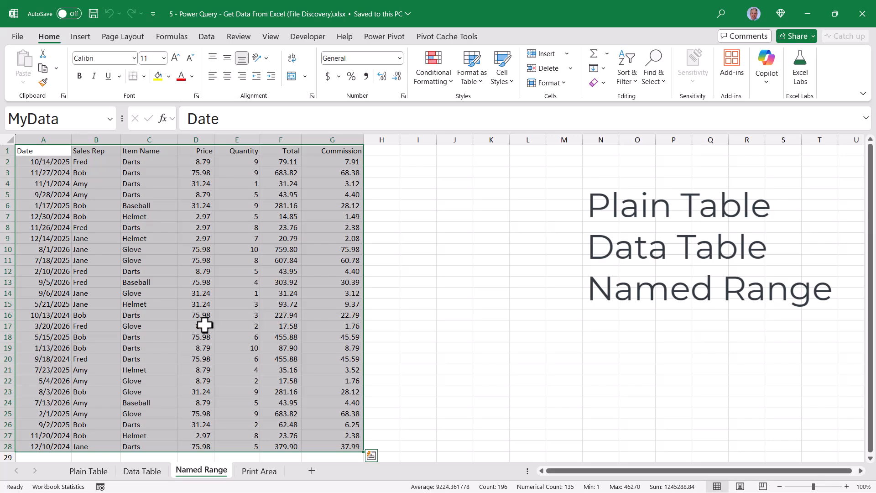
Step: Select the Print_Area range on the Print Area sheet and return to the Plain Table sheet
click(256, 472)
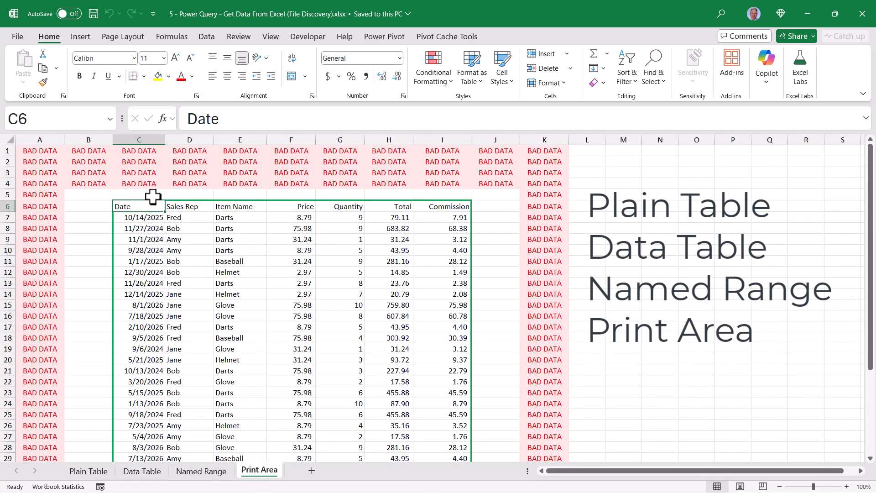
click(109, 120)
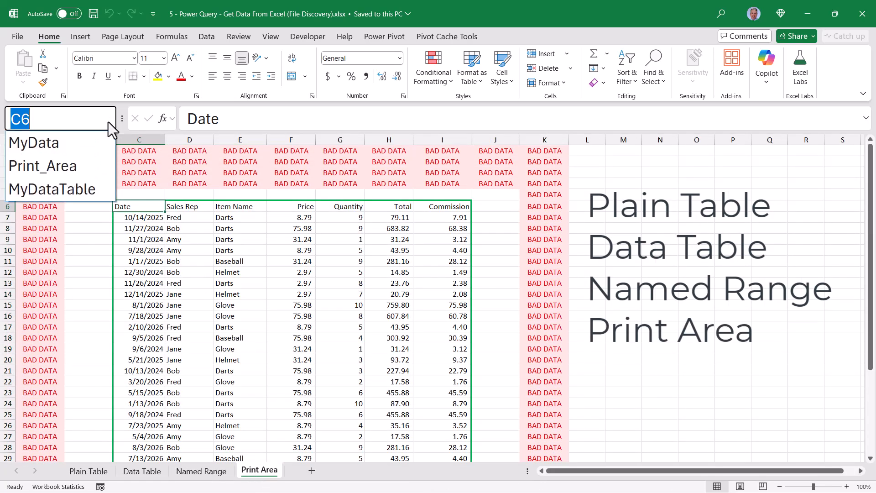
click(70, 168)
click(202, 469)
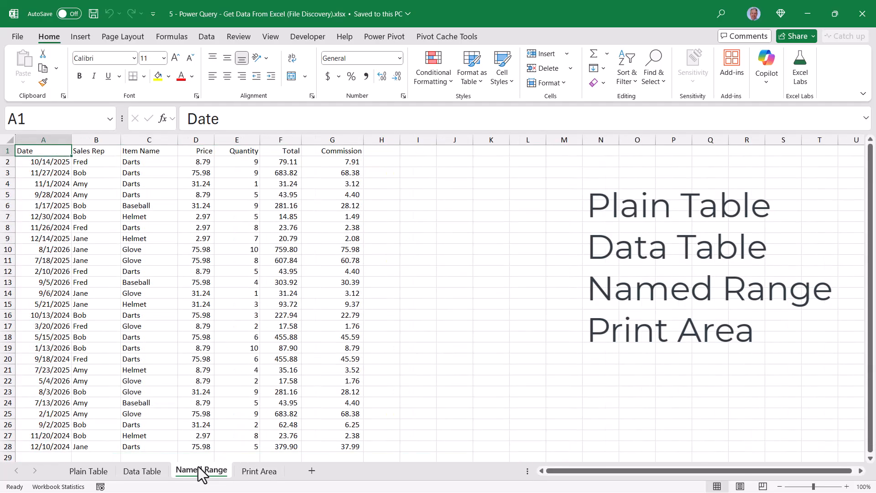
click(132, 471)
click(93, 472)
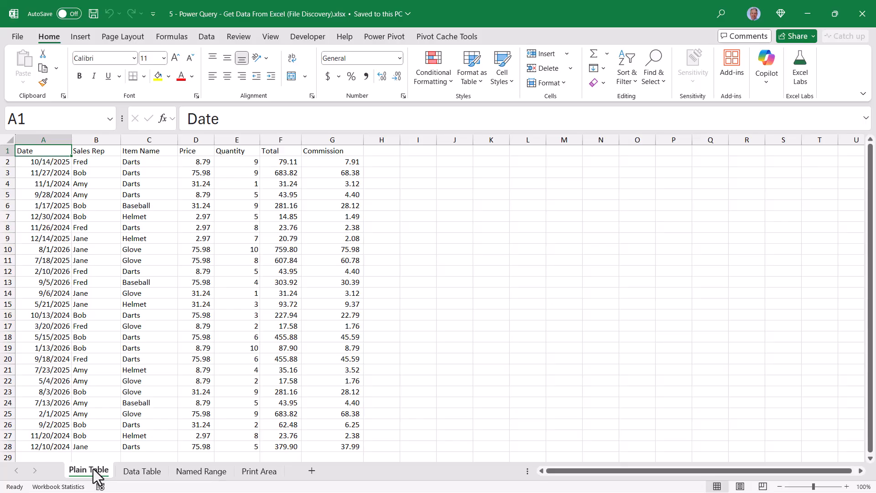
Step: Create a blank query with the formula =Excel.CurrentWorkbook() to list the workbook's data objects
click(207, 39)
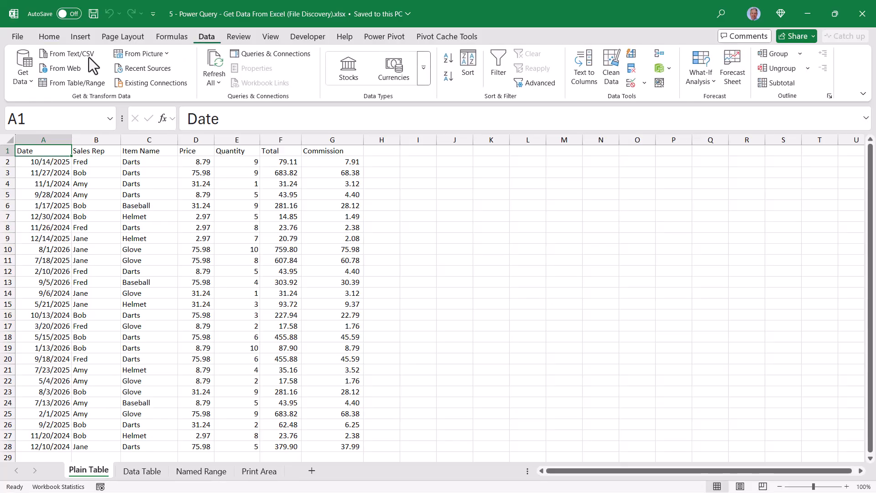
click(19, 69)
mouse_move(37, 223)
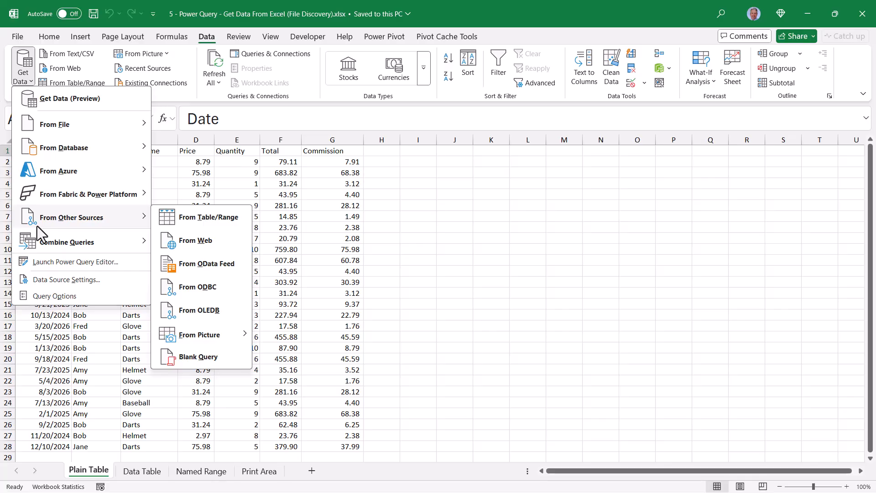
click(223, 355)
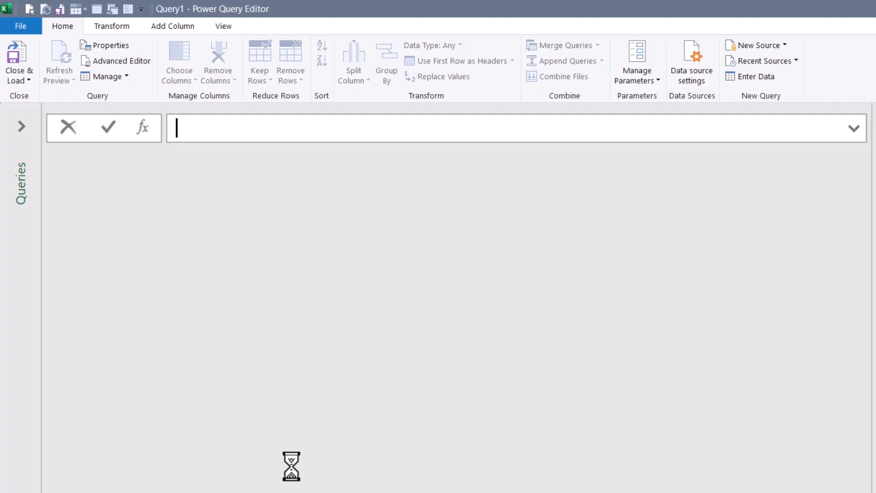
text(=ex)
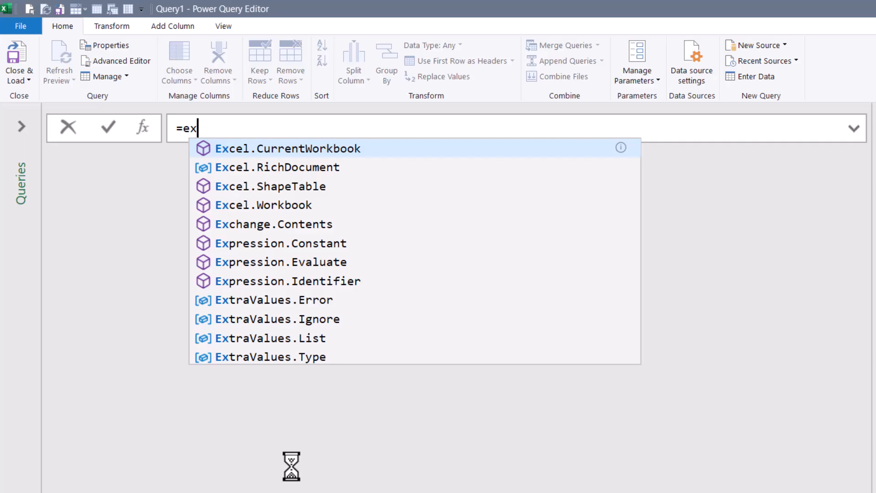
key(Tab)
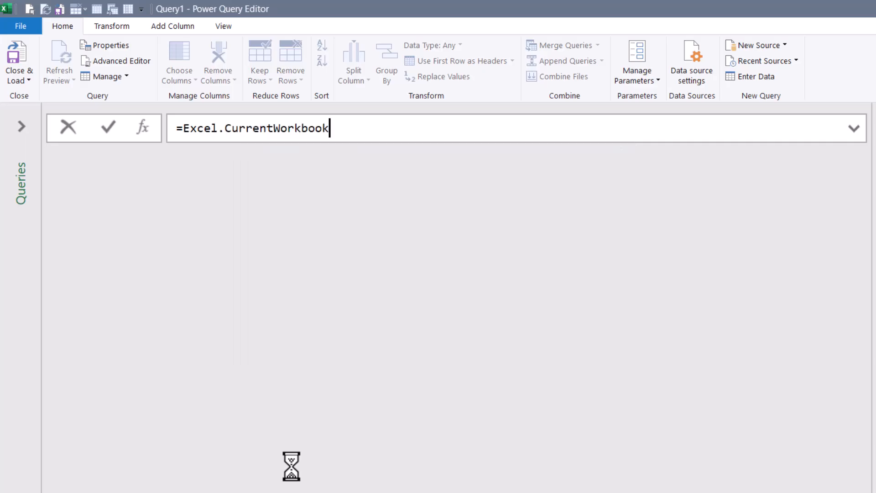
text(())
click(105, 122)
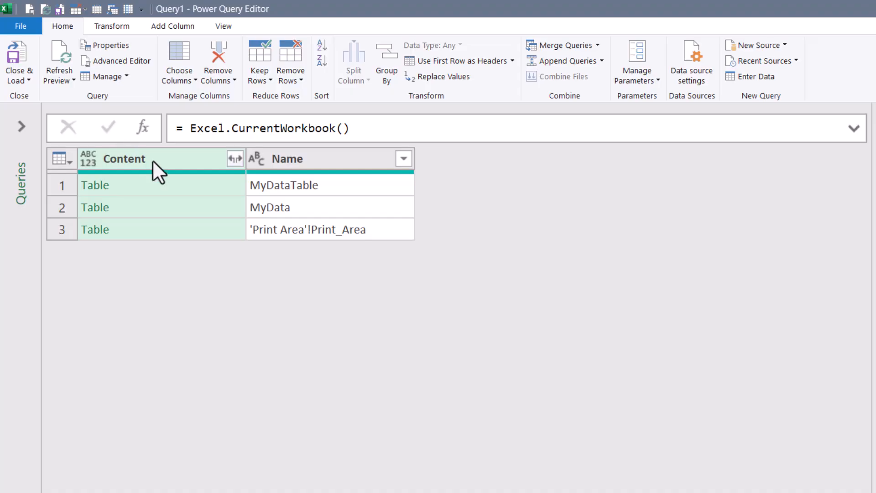
Step: Preview the tables in the Content column for MyDataTable, MyData and the print area
click(189, 182)
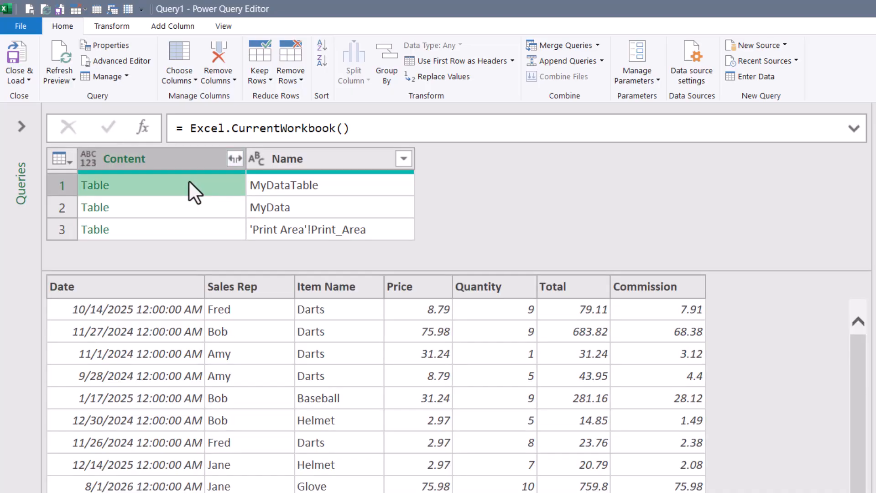
click(187, 210)
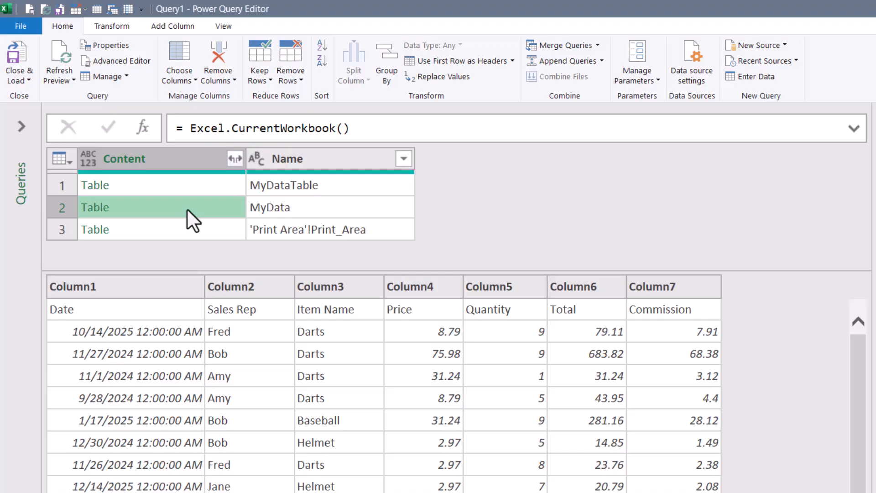
click(185, 228)
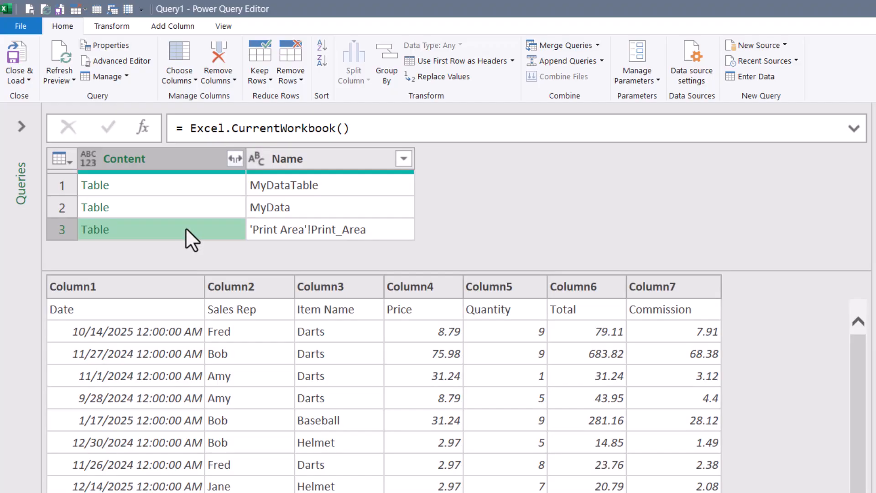
Step: Filter the Name column to keep only rows that do not contain "!Print_Area"
click(323, 158)
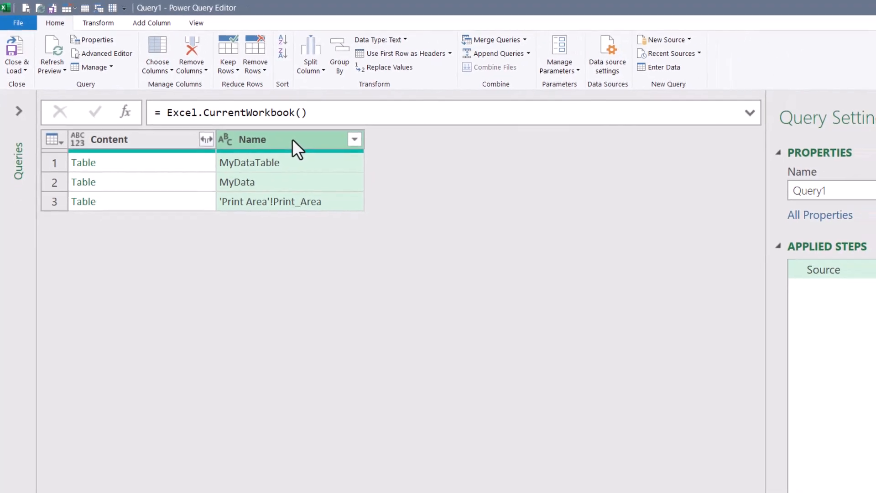
click(349, 136)
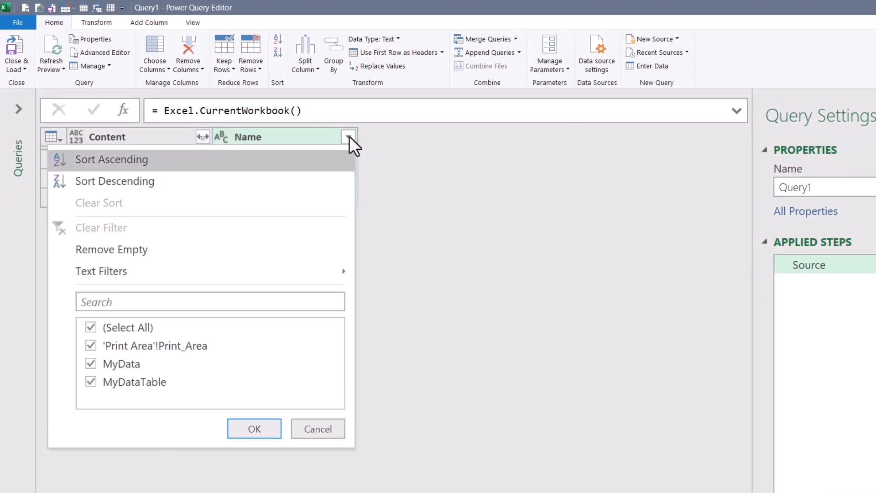
mouse_move(295, 272)
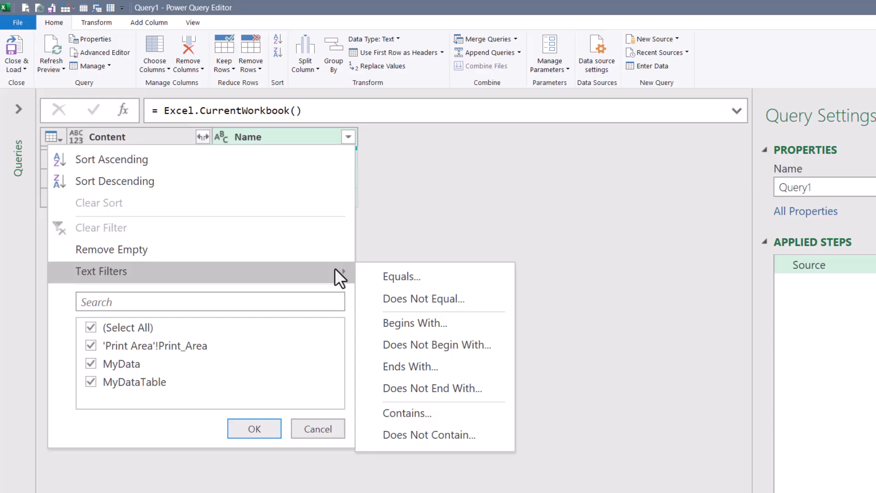
click(442, 434)
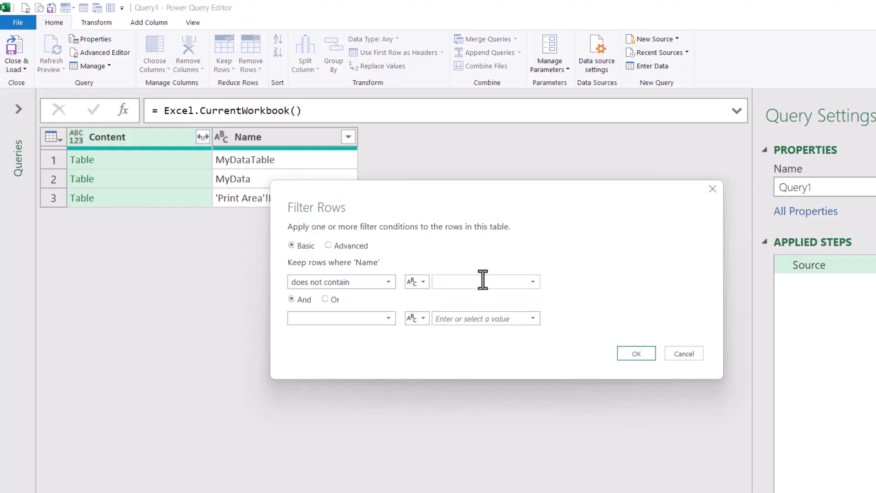
text(!Print_Area)
key(Return)
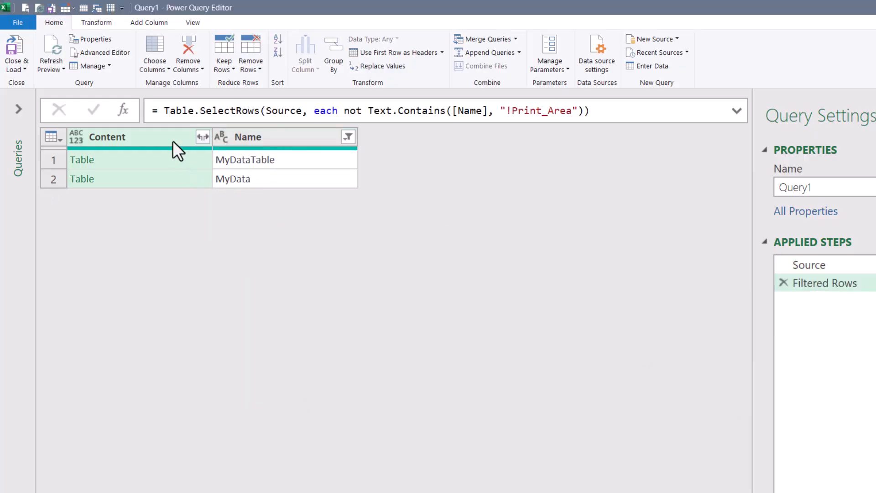
Step: Expand the Content column to Date, Sales Rep, Item Name, Price, Quantity and Total, without the original column name as prefix
click(202, 137)
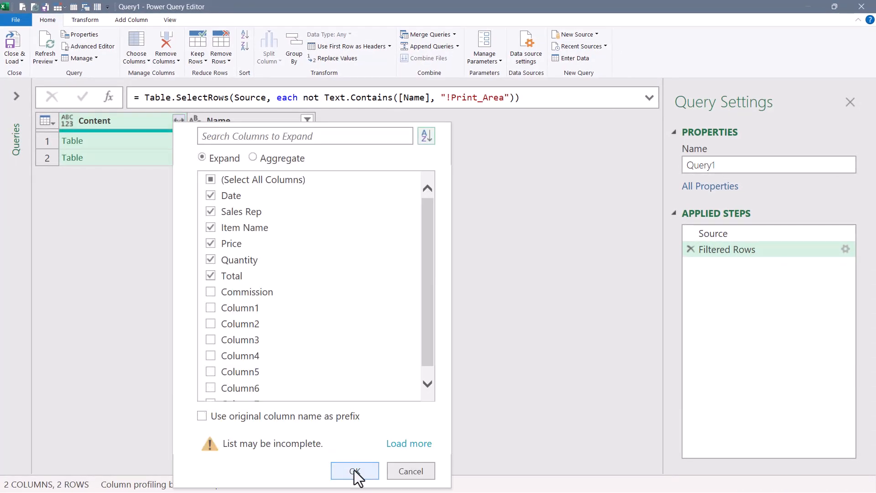
click(355, 472)
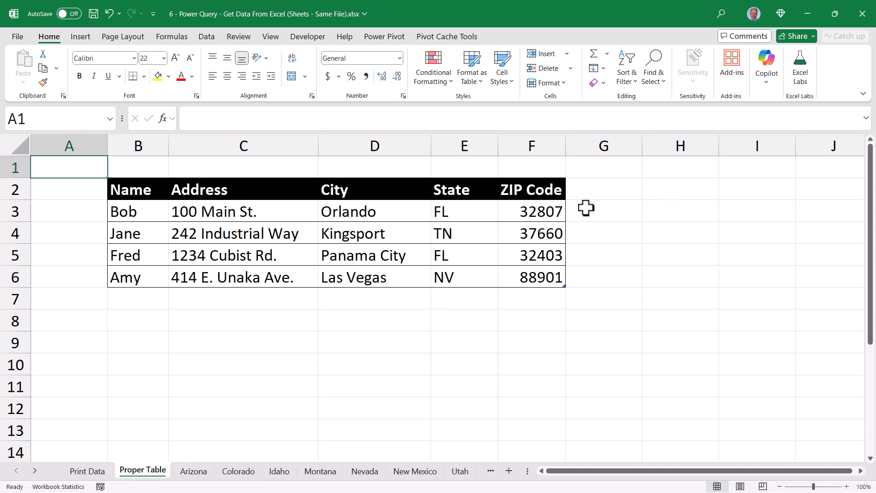
Step: Check the table name of the address list on the Proper Table sheet
click(258, 249)
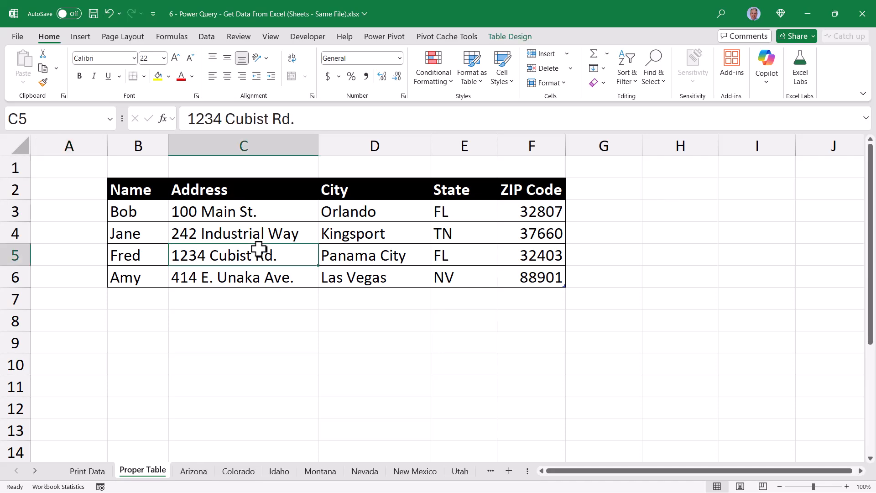
click(519, 37)
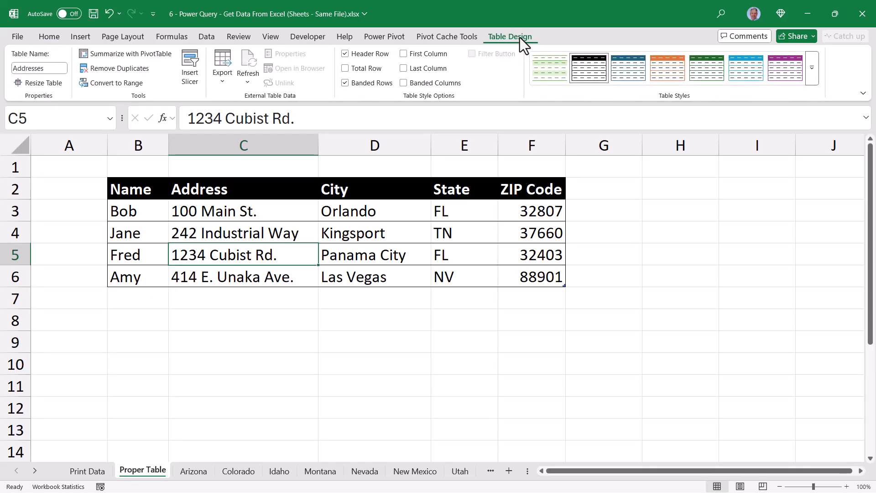
Step: Select the Print_Area named range on the Print Data sheet to see which cells it covers
click(88, 471)
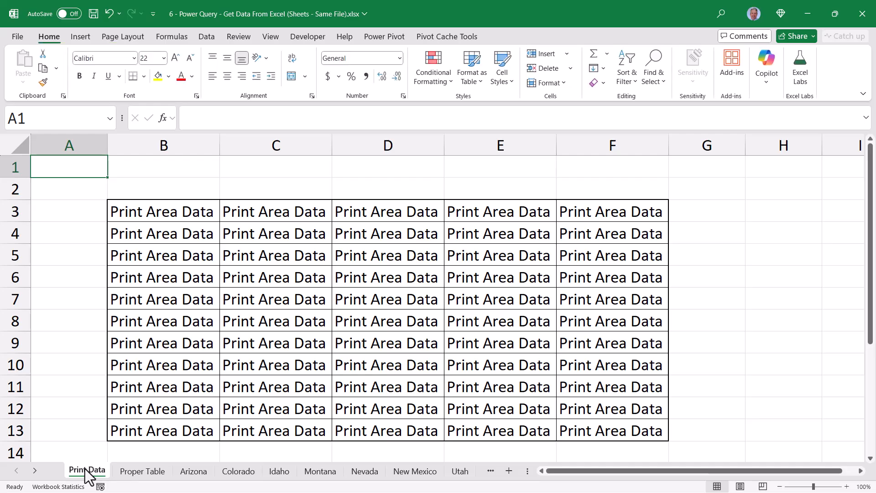
click(110, 120)
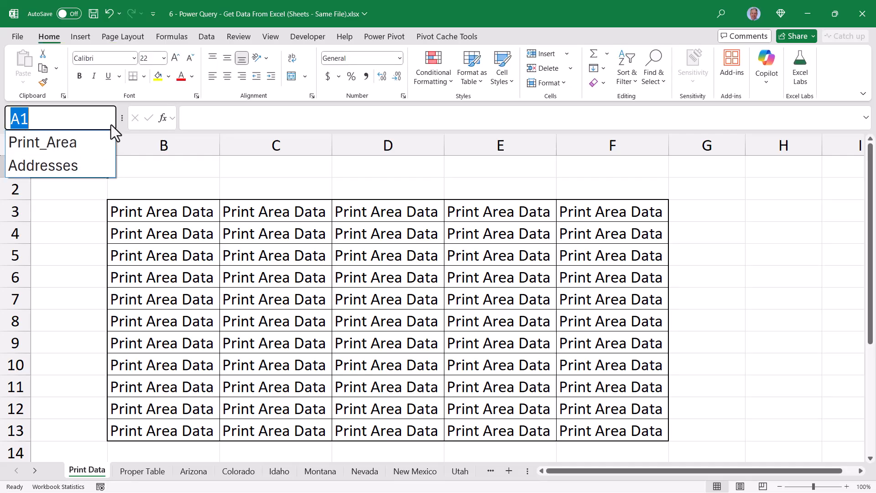
click(64, 145)
Step: Compare the sales data layout across the state sheets from Arizona to Wyoming, and return to the Proper Table sheet
click(199, 473)
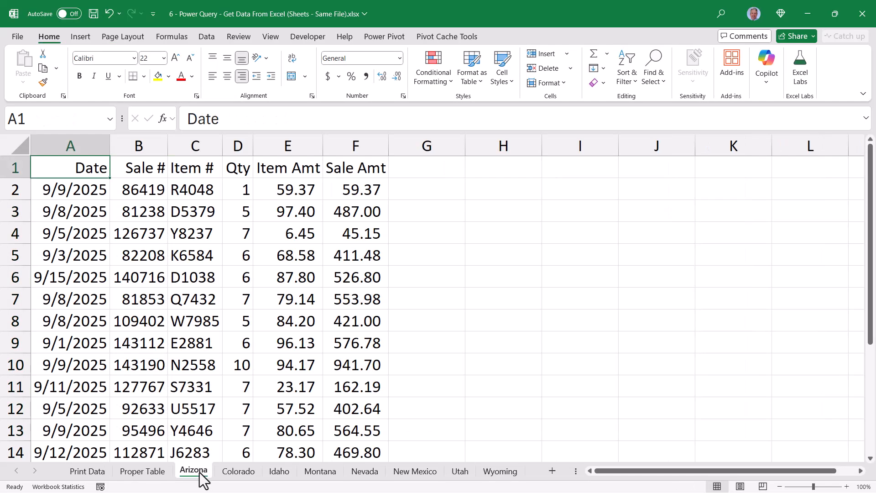
click(239, 474)
click(284, 475)
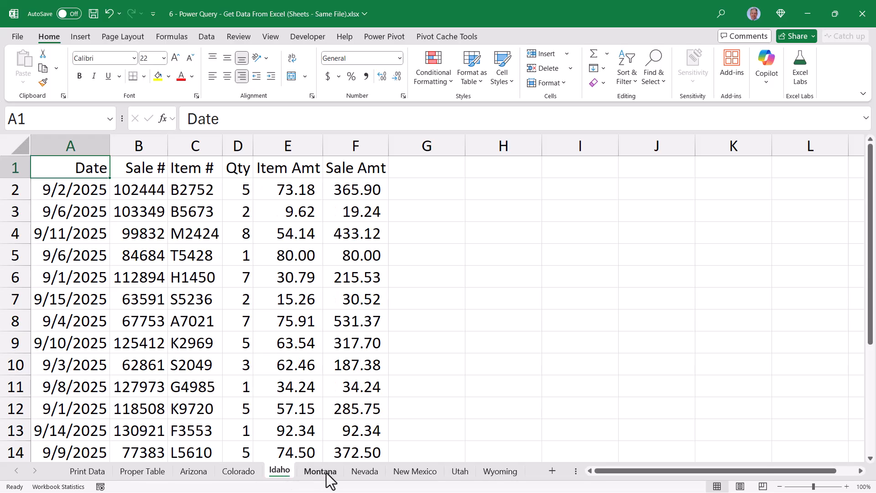
click(326, 474)
click(364, 475)
click(415, 474)
click(460, 474)
click(499, 473)
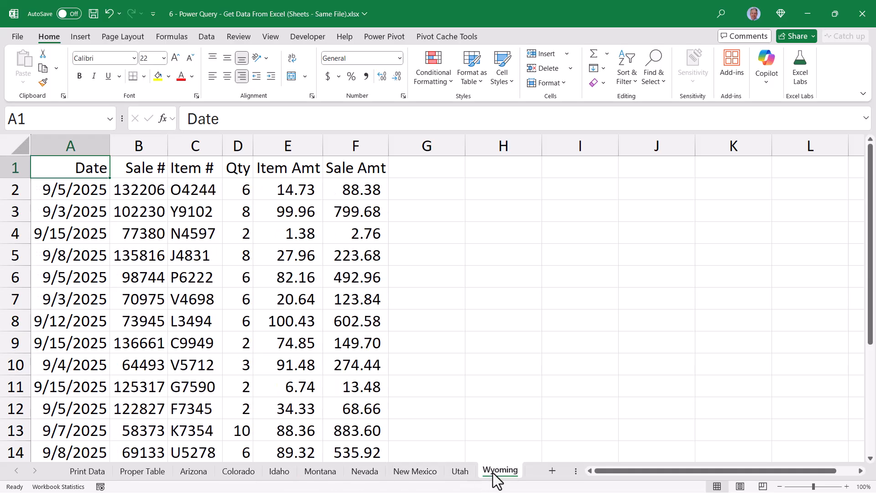
click(460, 475)
click(412, 473)
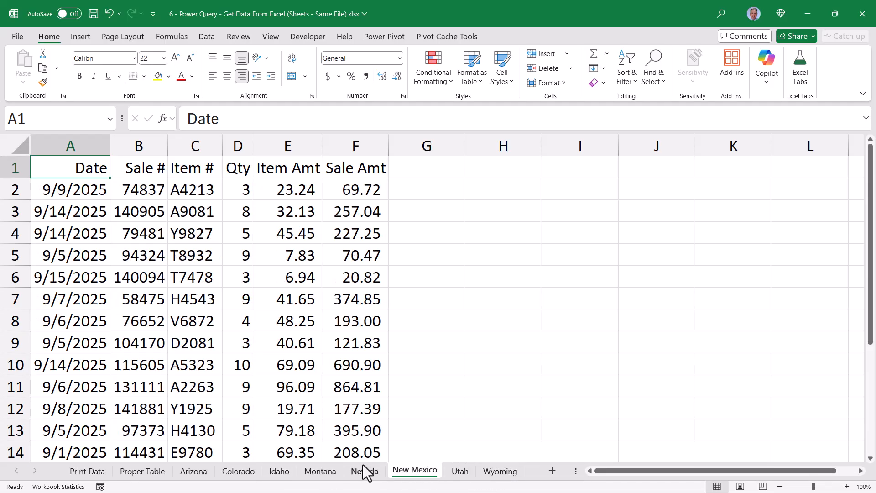
click(365, 474)
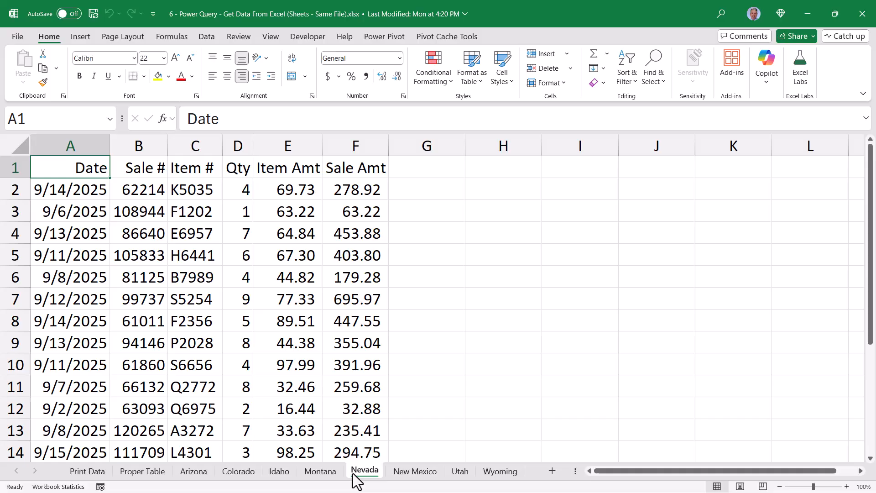
click(320, 474)
click(279, 475)
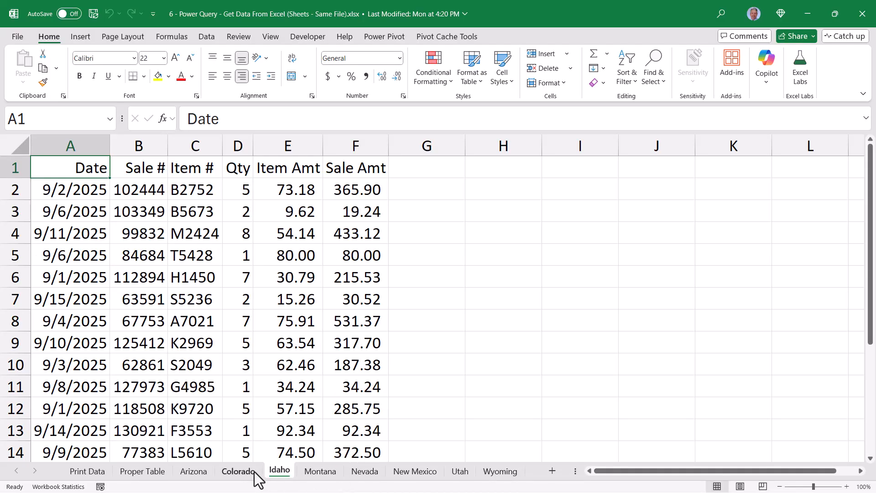
click(238, 474)
click(196, 475)
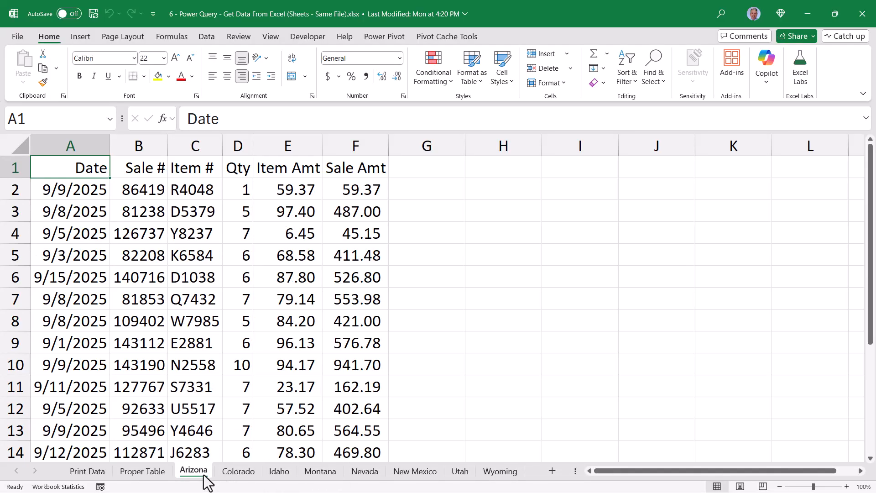
click(237, 475)
click(279, 473)
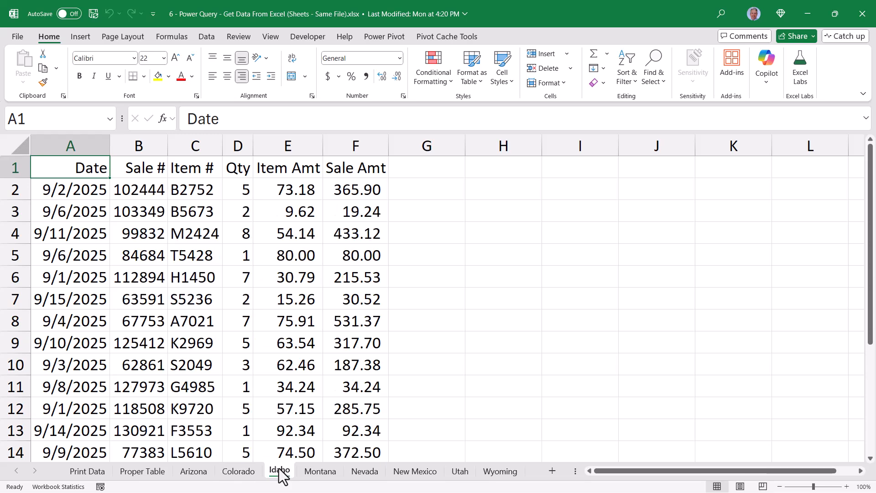
click(312, 474)
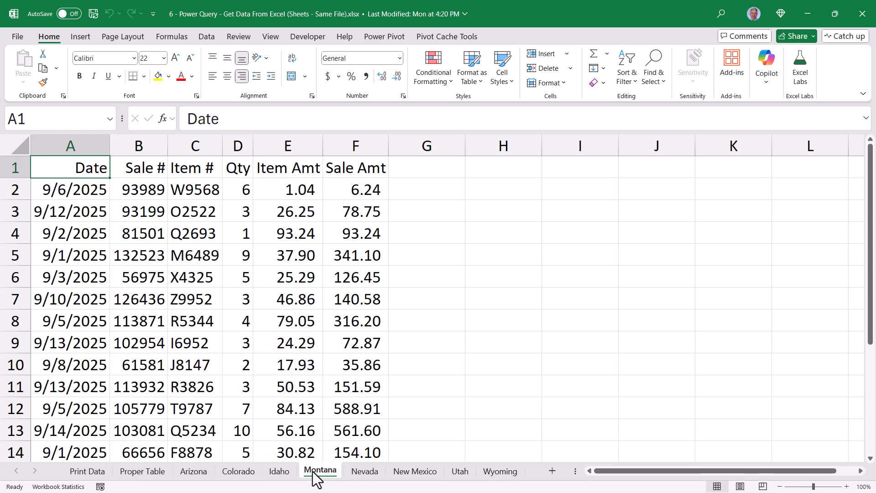
click(361, 475)
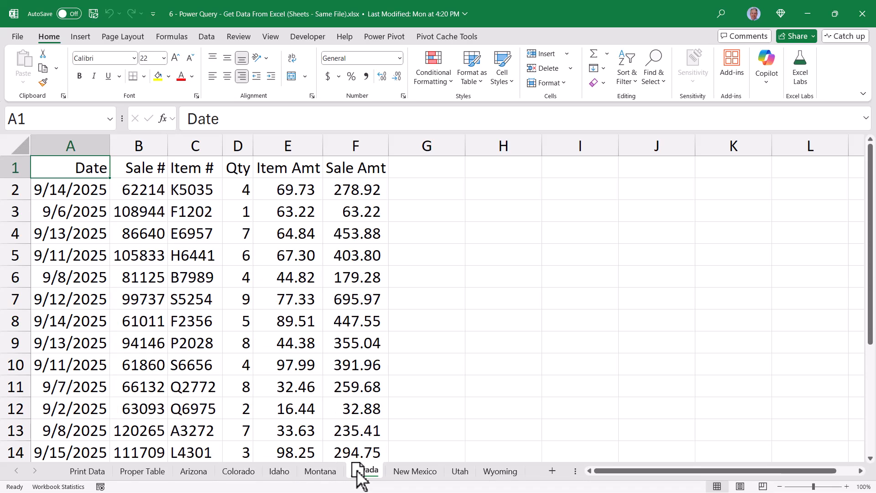
click(397, 473)
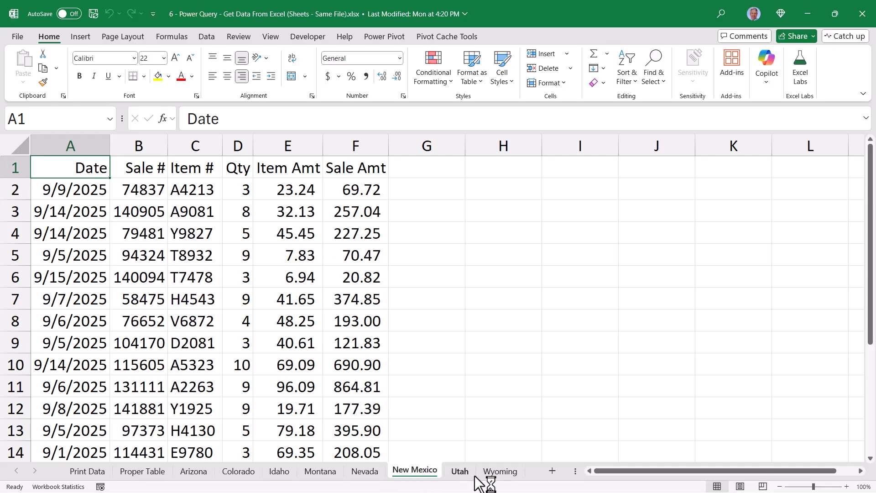
click(459, 473)
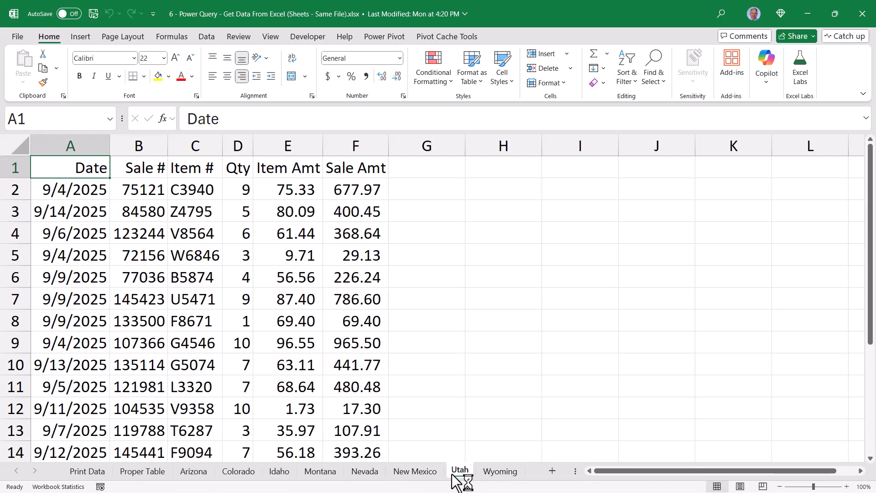
click(419, 474)
click(364, 473)
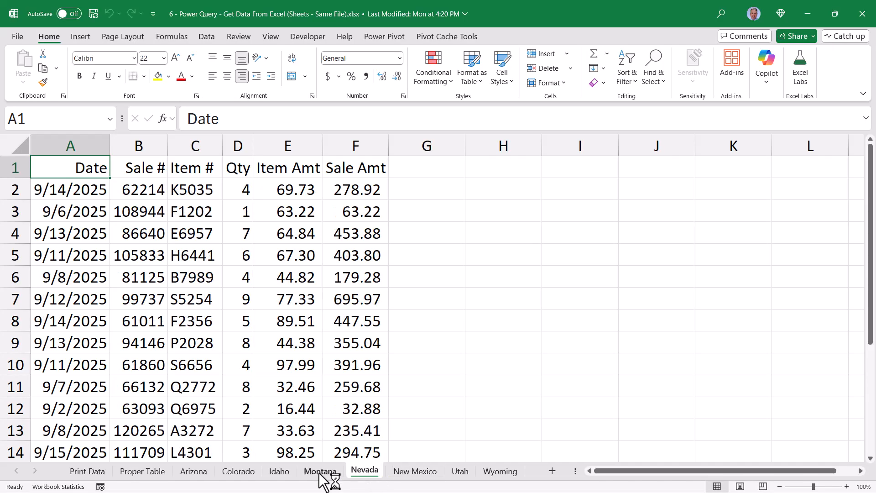
click(310, 472)
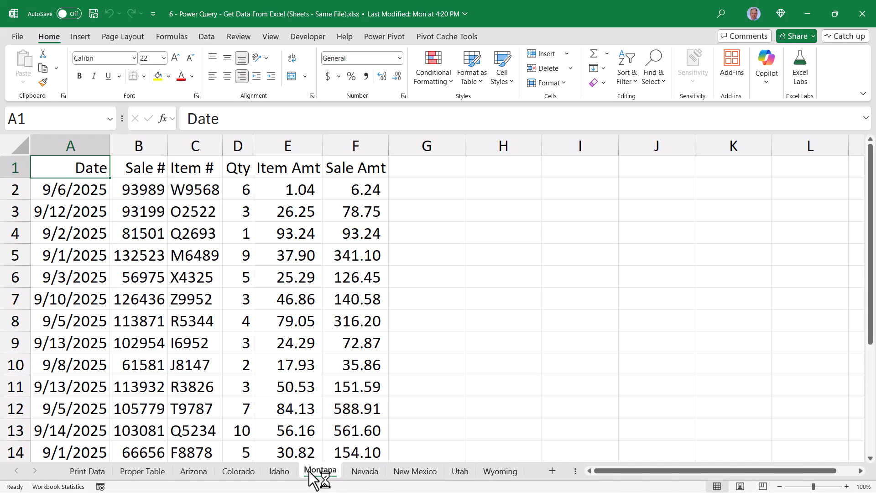
click(279, 474)
click(242, 475)
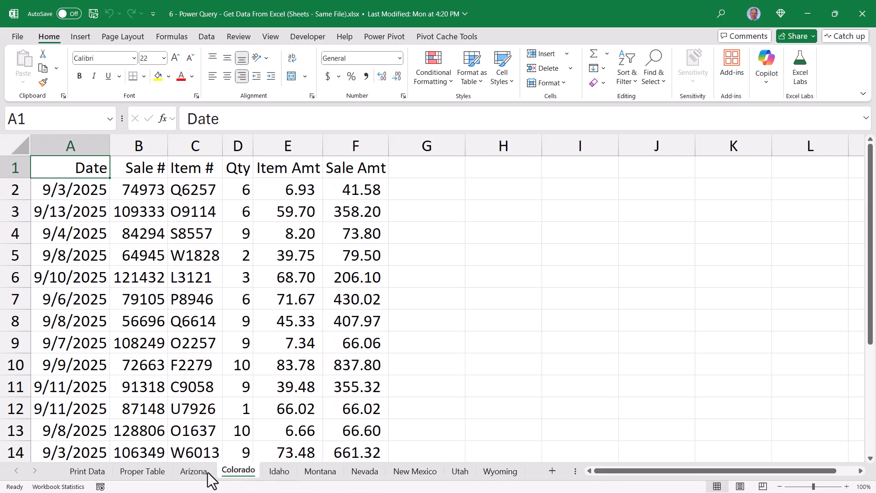
click(194, 475)
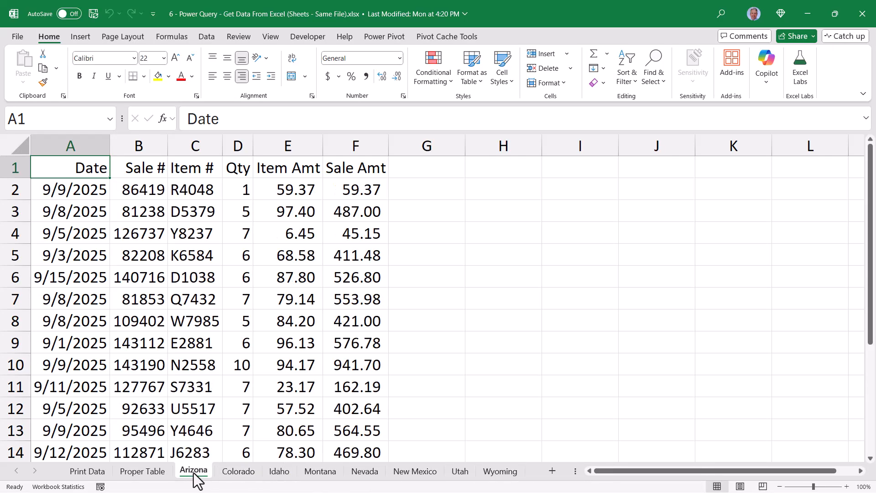
click(236, 474)
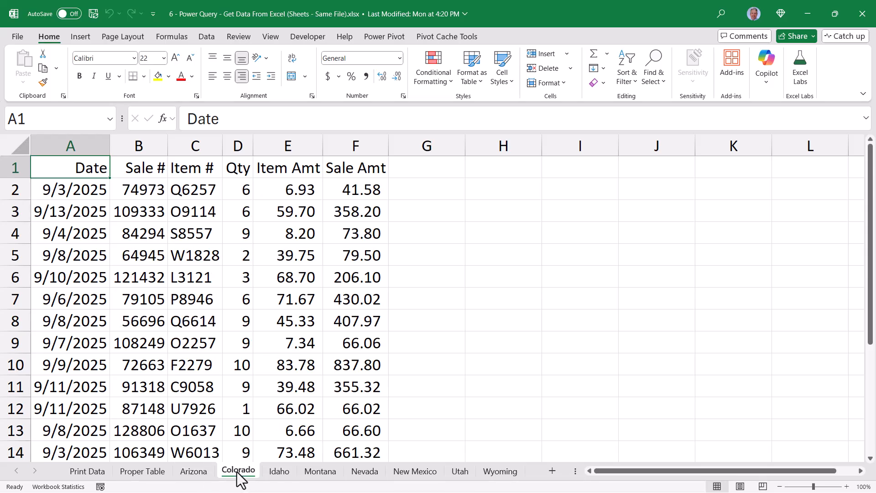
click(276, 475)
click(194, 475)
click(150, 474)
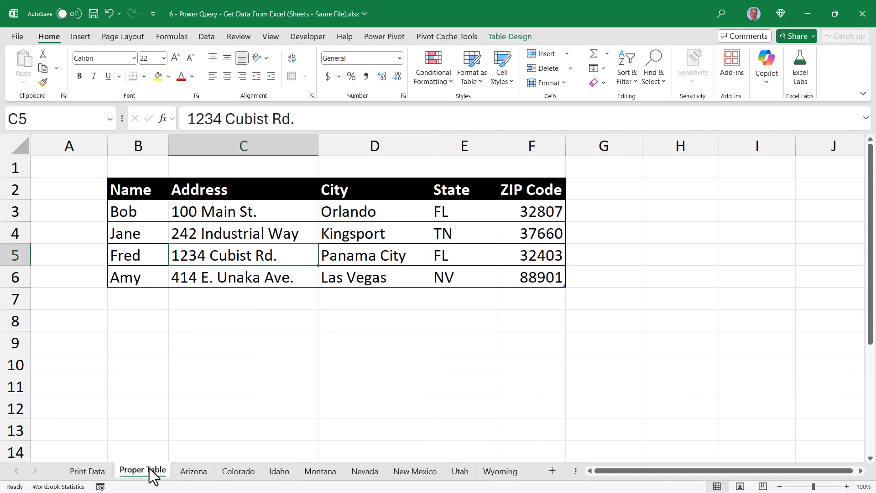
Step: Temporarily unhide the Secrets sheet from the Print Data sheet to examine its contents, and hide it again
click(94, 472)
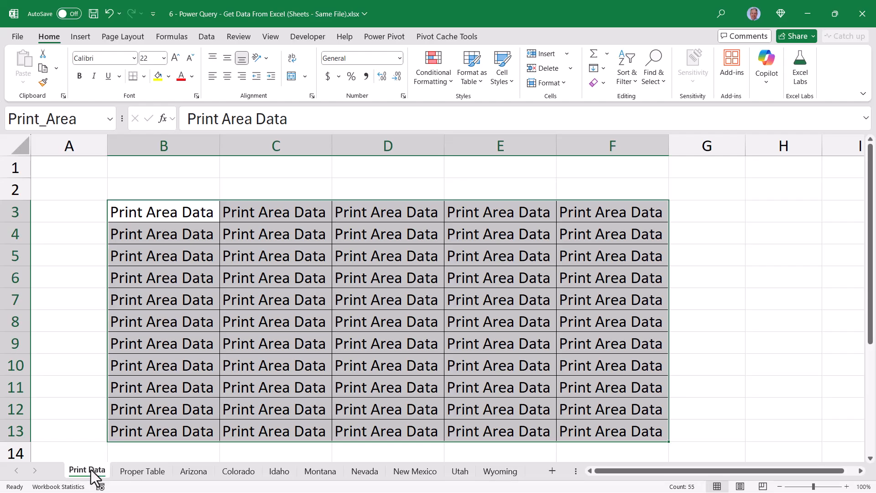
right_click(92, 469)
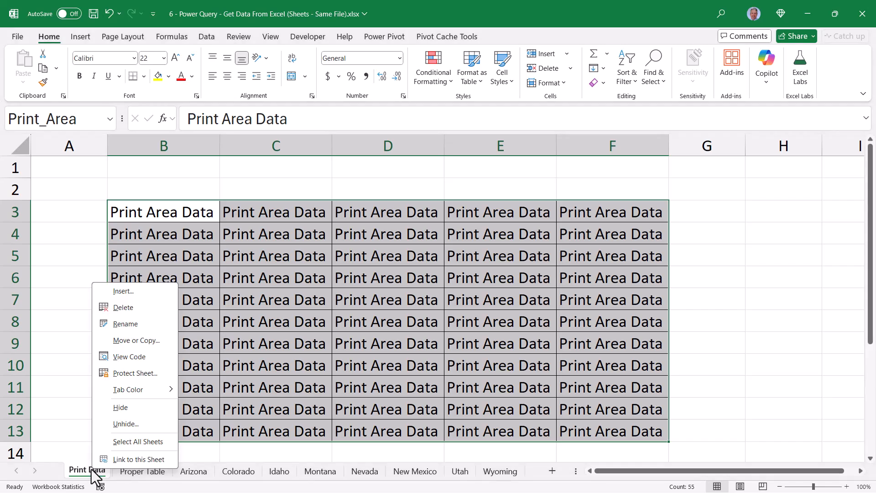
click(126, 424)
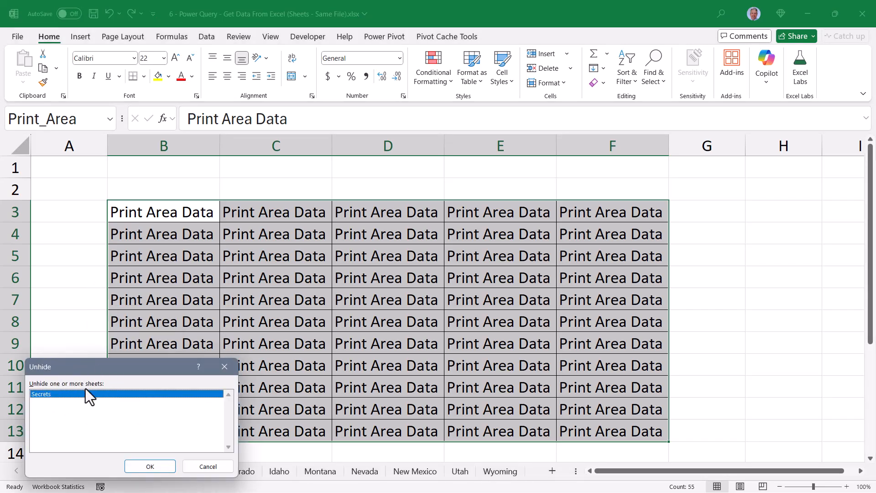
click(149, 466)
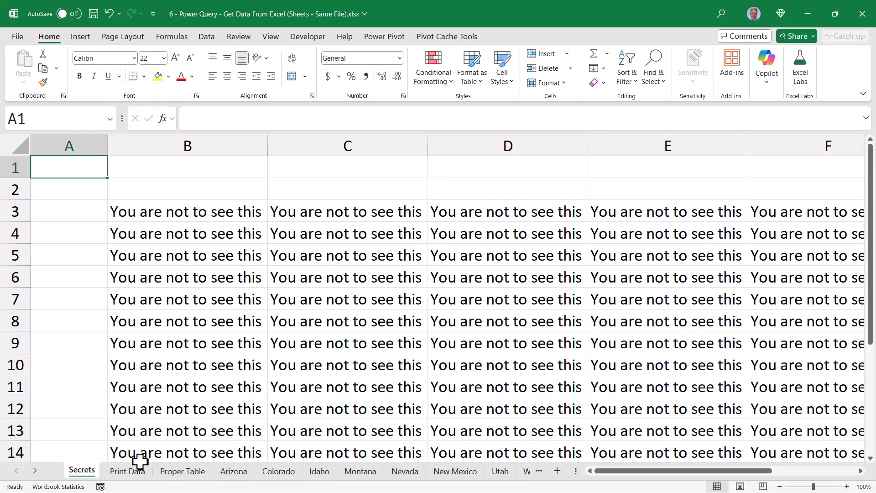
scroll(166, 372, down, 1)
scroll(166, 372, down, 1)
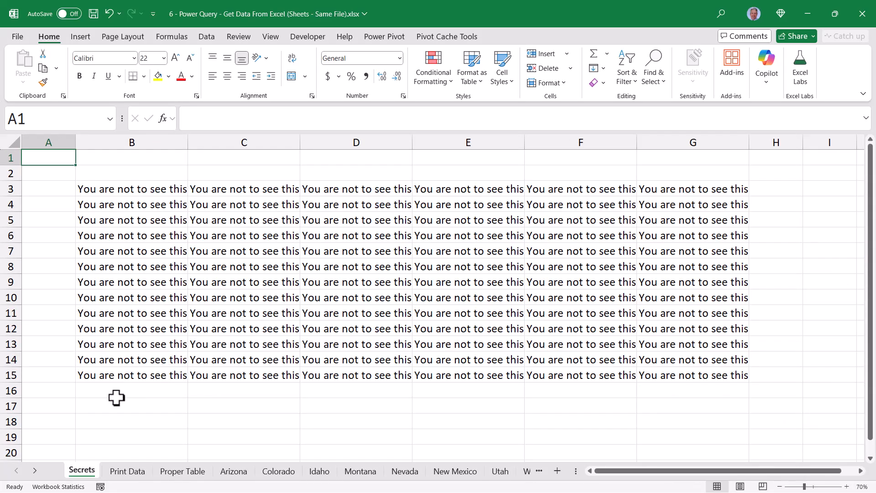
right_click(78, 470)
click(95, 406)
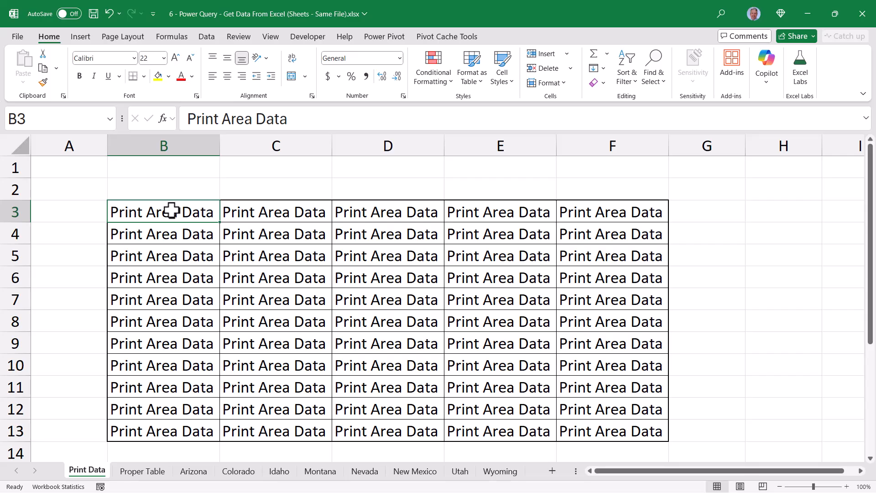
Step: Look through the state sales sheets from Arizona to New Mexico
click(196, 471)
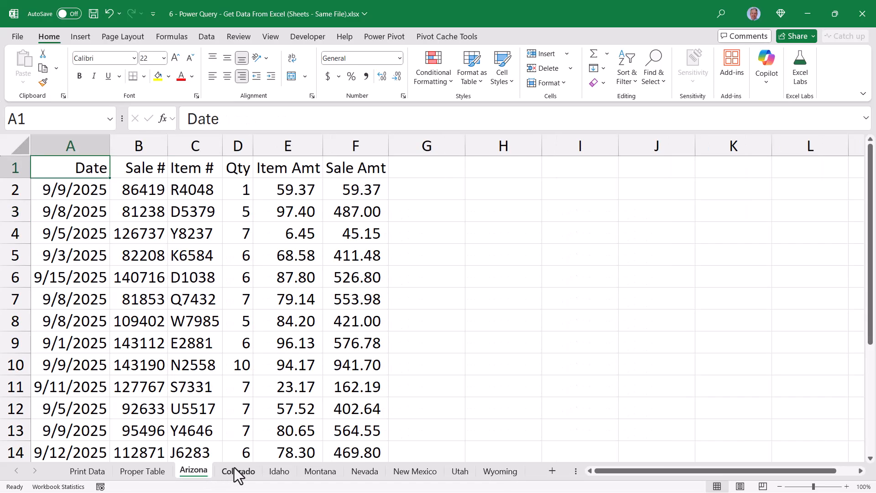
click(237, 472)
click(278, 472)
click(325, 472)
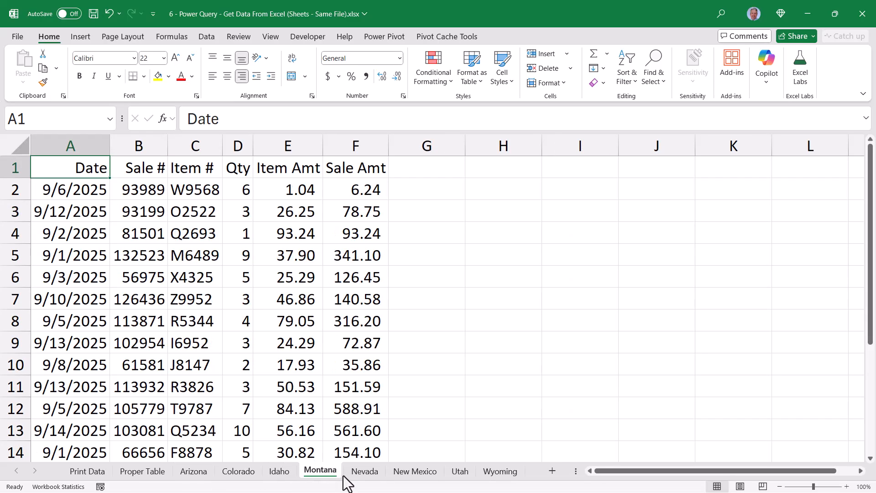
click(365, 472)
click(424, 472)
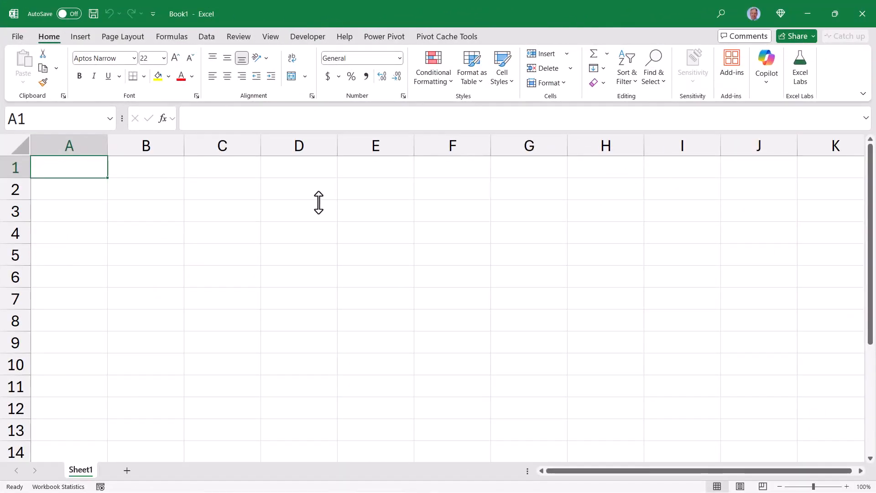
Step: In the blank workbook, import "6 - Power Query - Get Data From Excel (Sheets - Same File).xlsx" as an Excel workbook data source
click(208, 37)
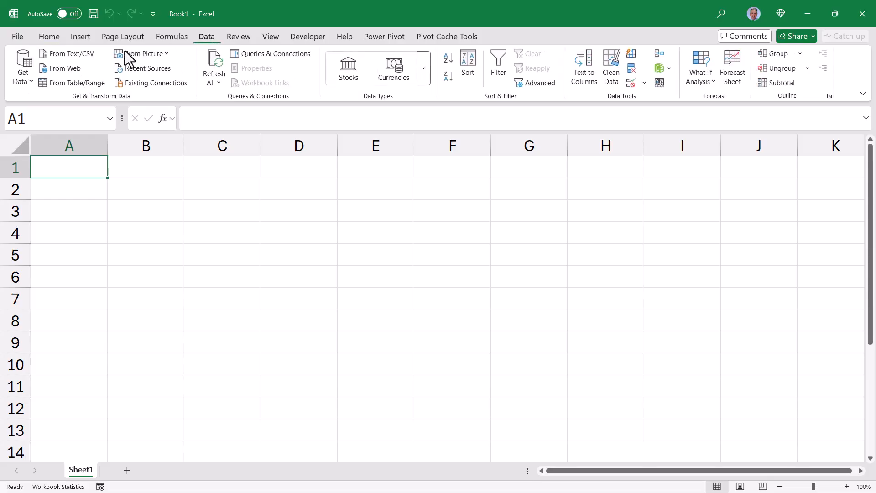
click(22, 81)
mouse_move(118, 133)
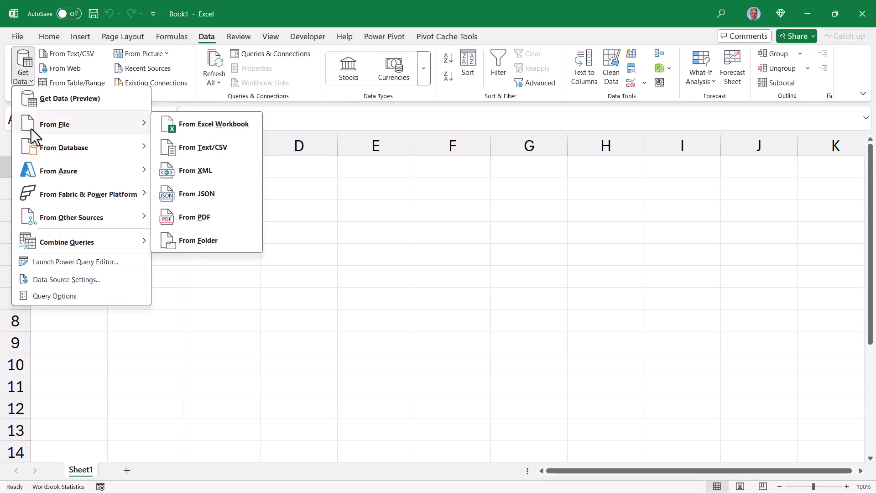
click(223, 127)
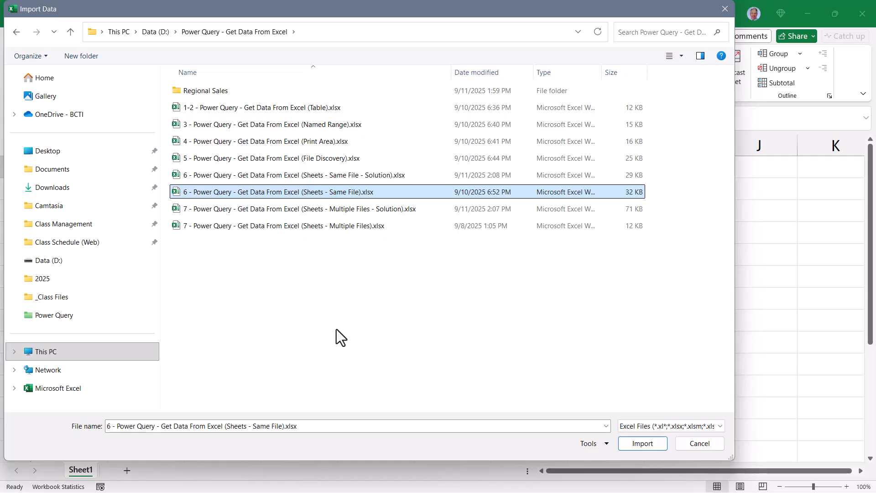
click(643, 443)
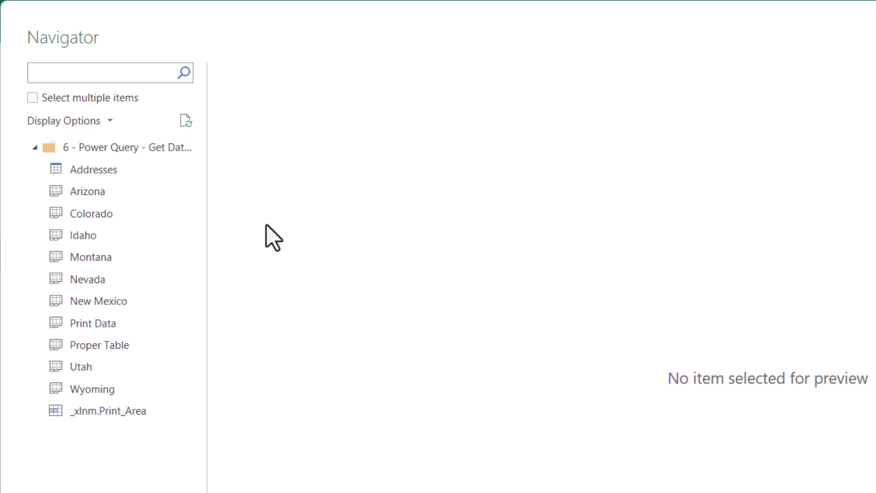
Step: Preview the Colorado, Idaho and Montana sheets, the Addresses table and the _xlnm.Print_Area range in the Navigator
click(98, 213)
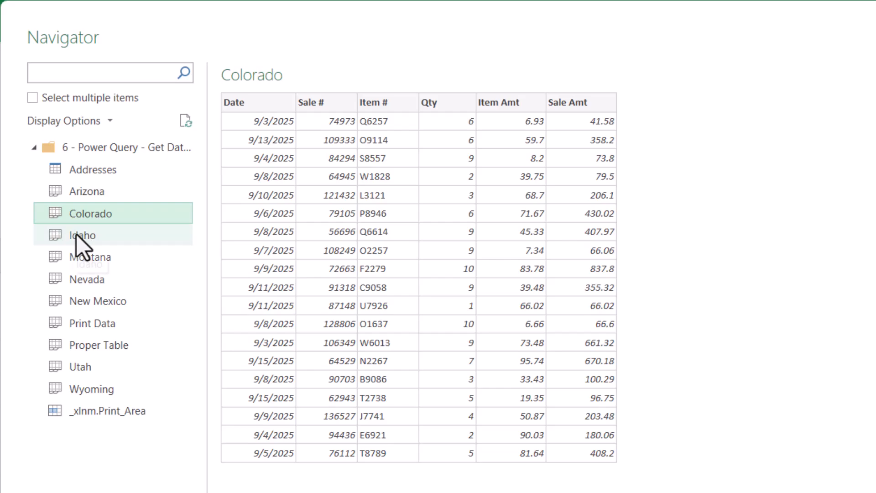
click(97, 236)
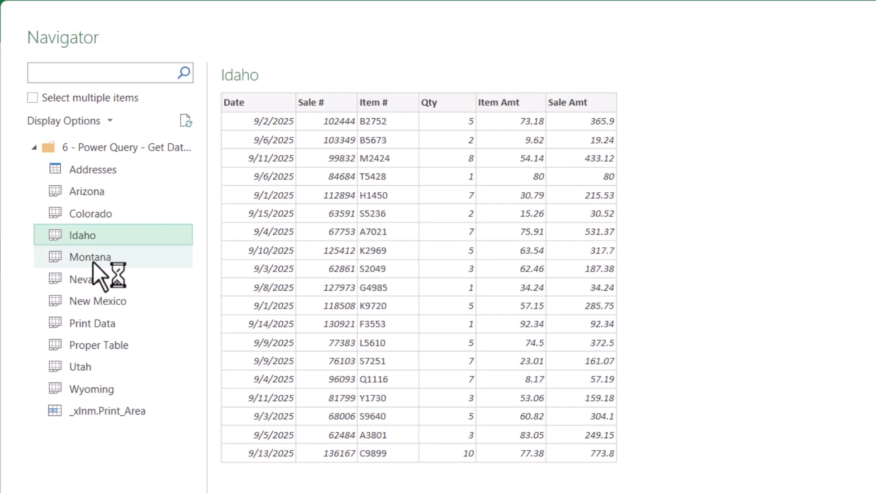
click(93, 262)
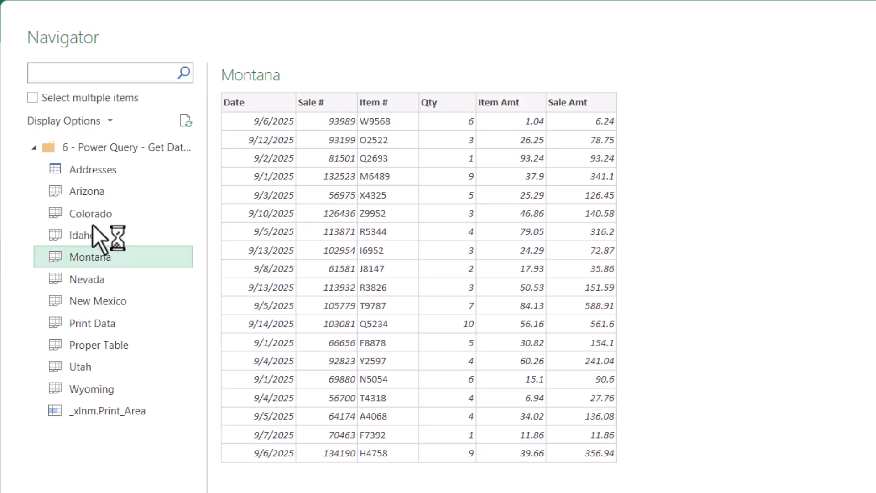
click(93, 170)
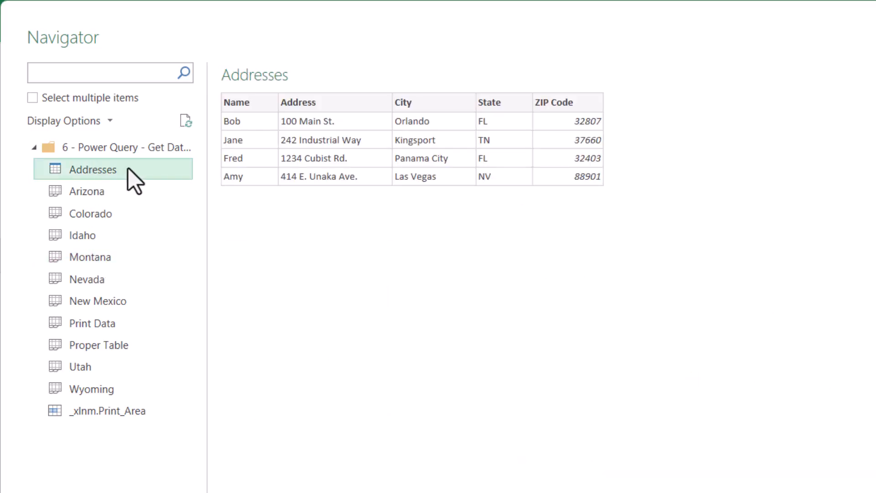
click(110, 416)
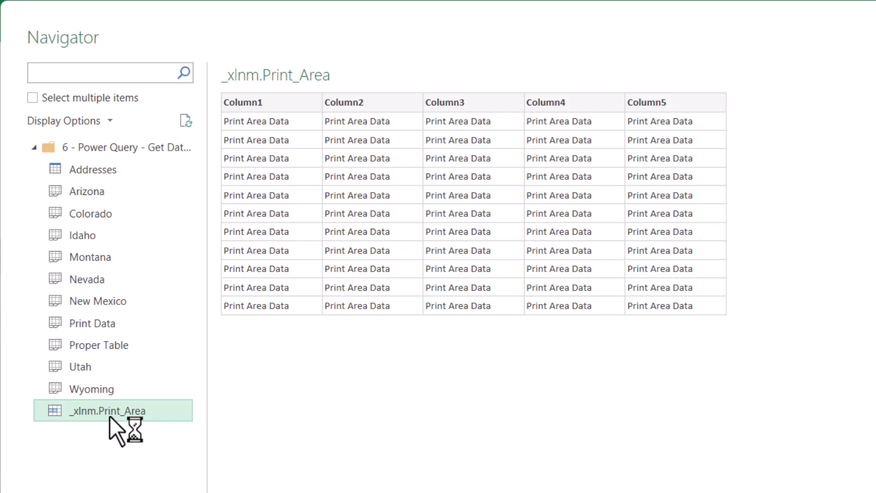
click(94, 264)
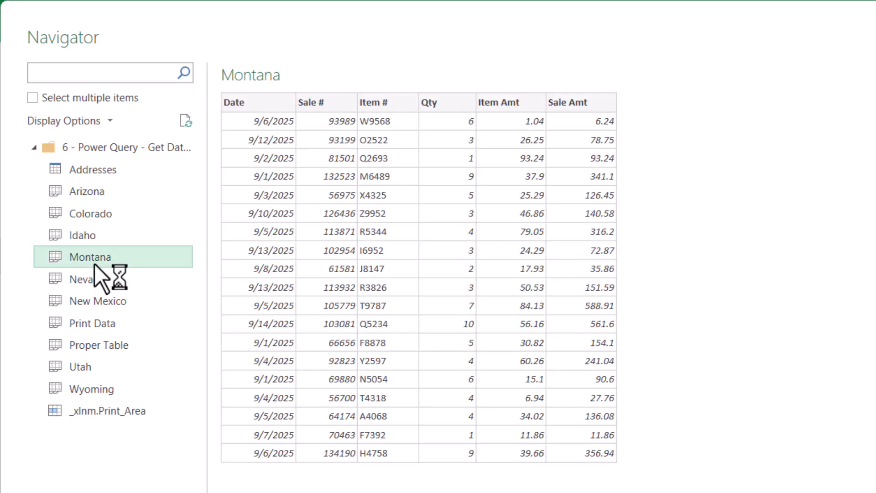
Step: Allow multiple items, mark the Colorado, Idaho, Montana, Nevada and New Mexico sheets for import, and preview Print Data
click(33, 98)
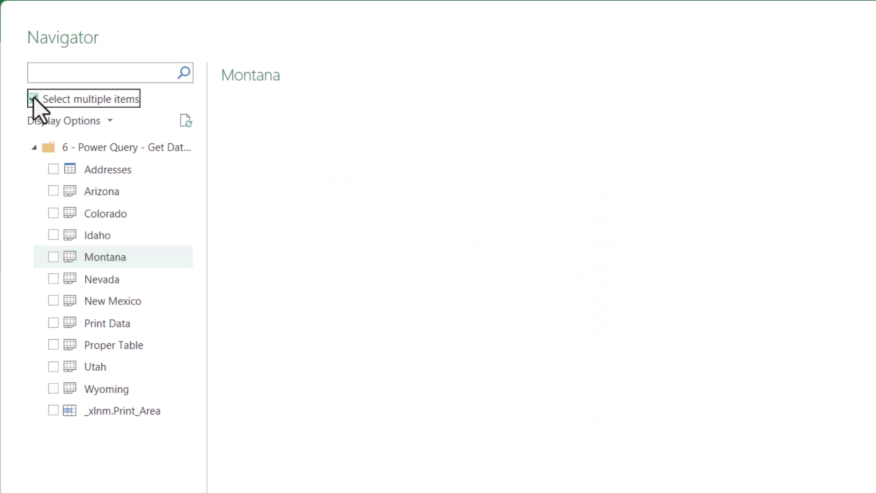
click(53, 213)
click(52, 235)
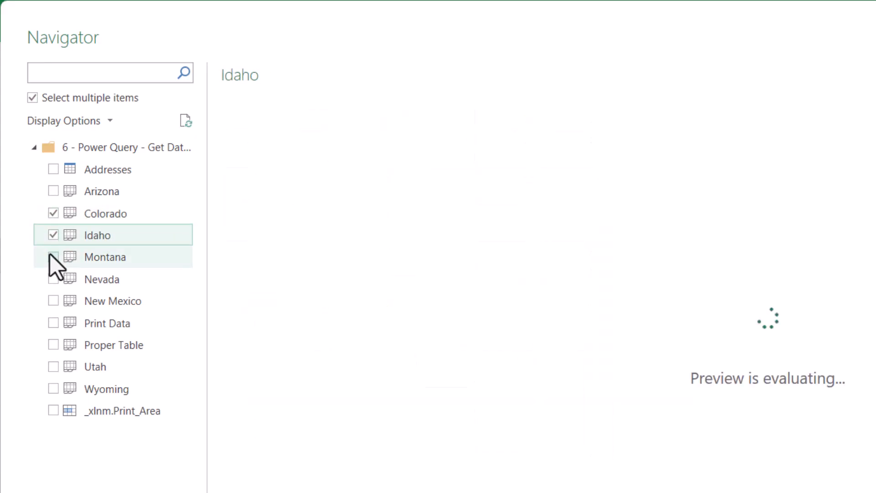
click(52, 257)
click(53, 279)
click(53, 301)
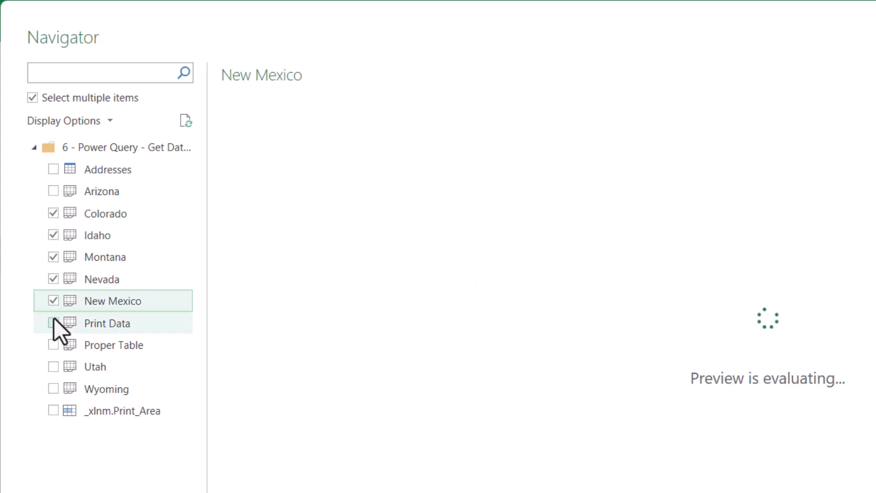
click(54, 322)
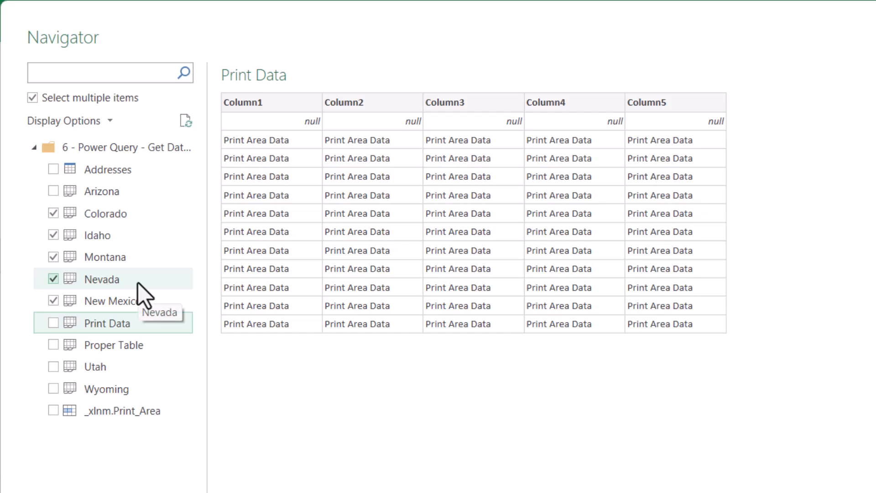
Step: Unmark the New Mexico, Nevada, Montana, Idaho and Colorado sheets for import
click(55, 300)
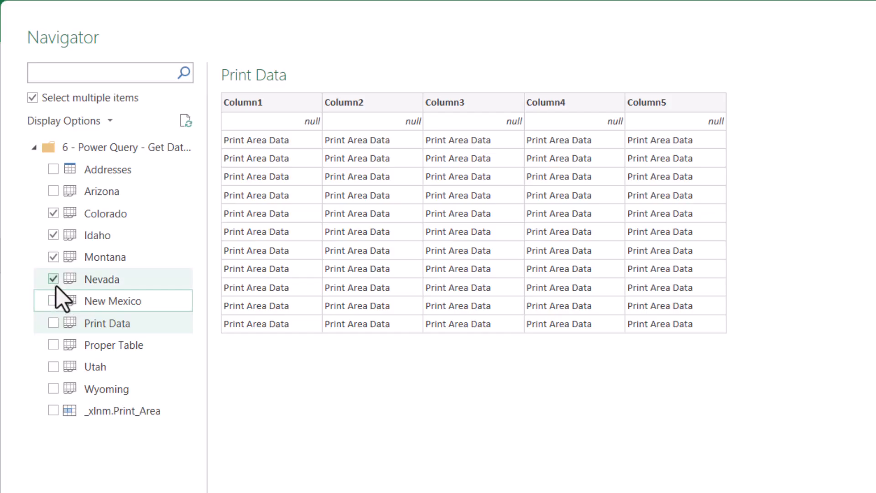
click(54, 279)
click(55, 256)
click(55, 236)
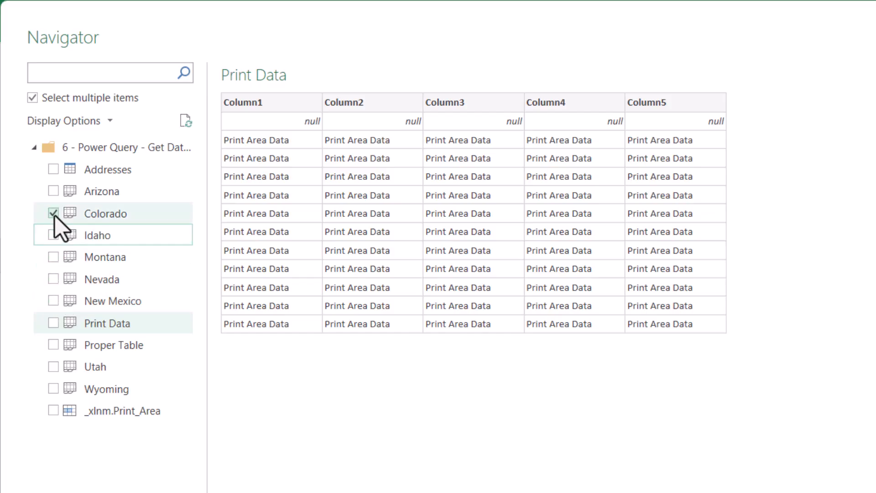
click(55, 214)
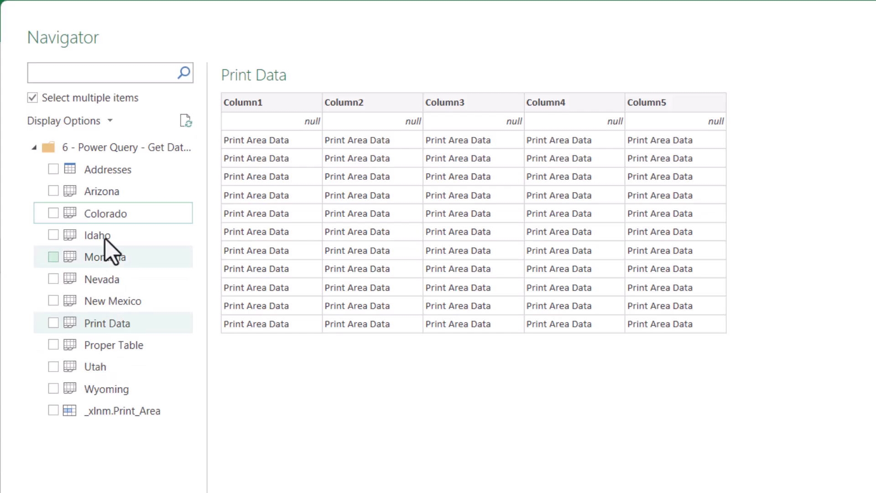
Step: Turn off multiple-item selection and open the whole workbook folder in the Power Query Editor for transformation
click(105, 143)
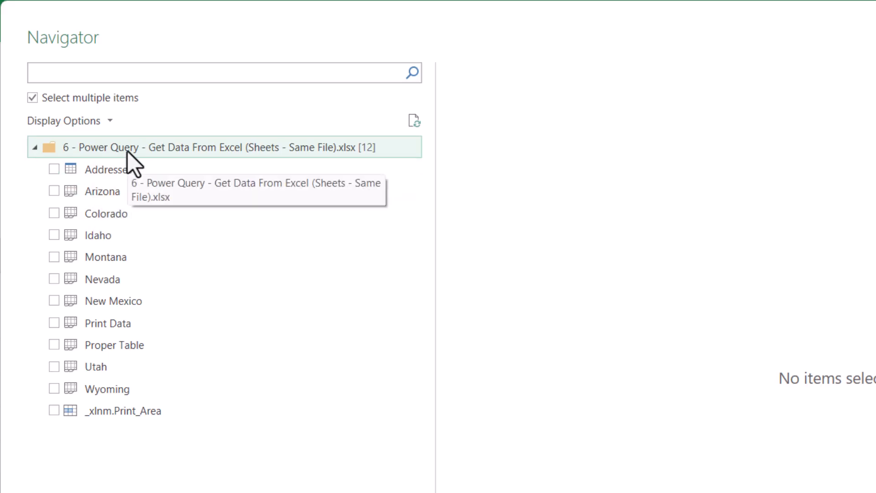
click(33, 98)
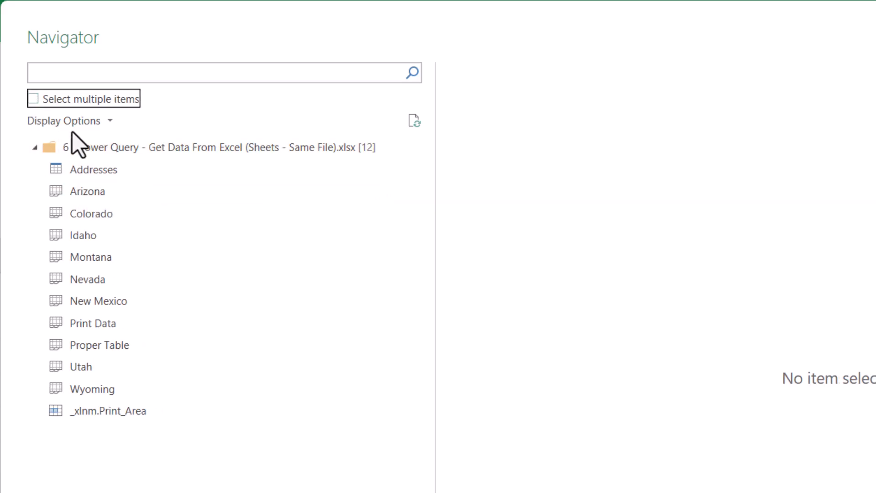
click(84, 147)
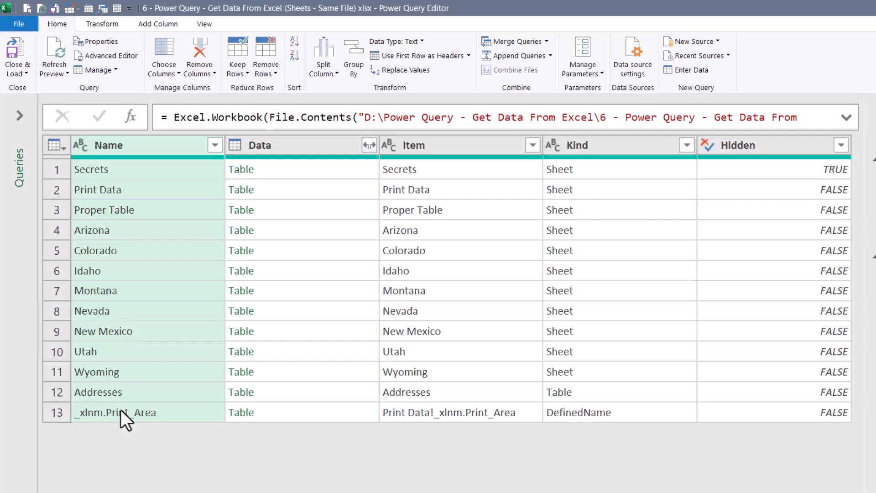
Step: Compare the Kind values of the Proper Table and Addresses rows in the workbook's object list
click(608, 144)
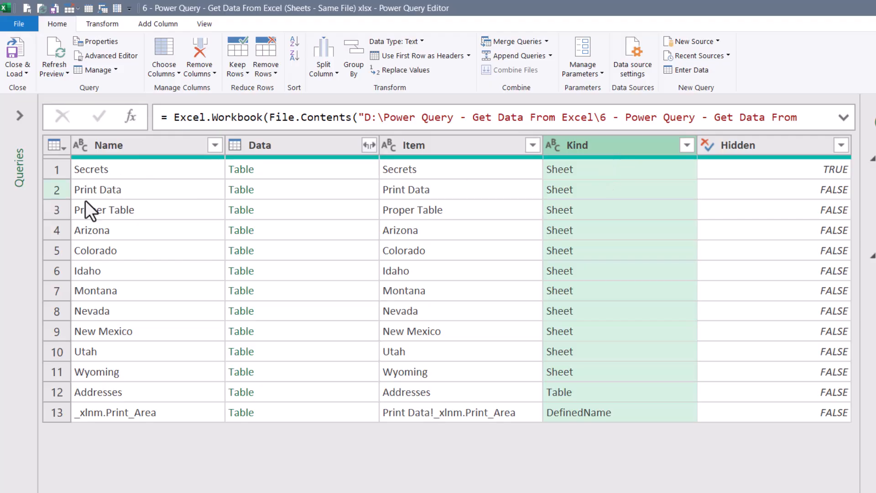
click(57, 210)
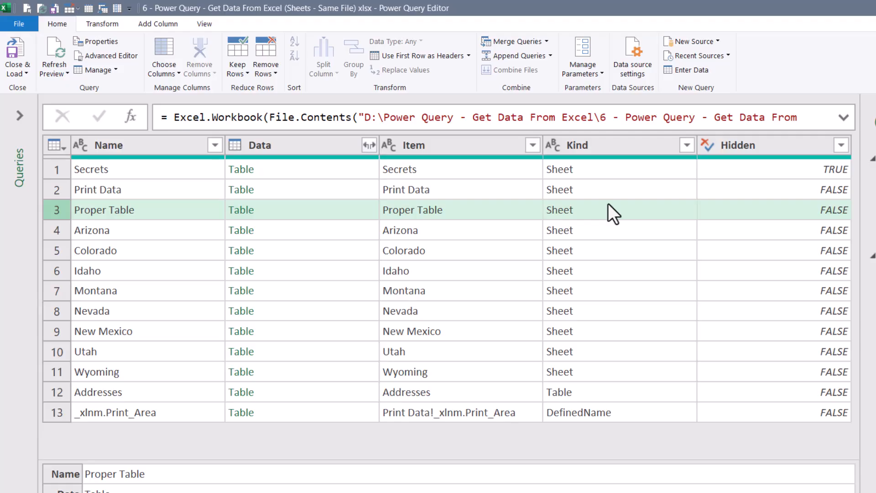
click(52, 391)
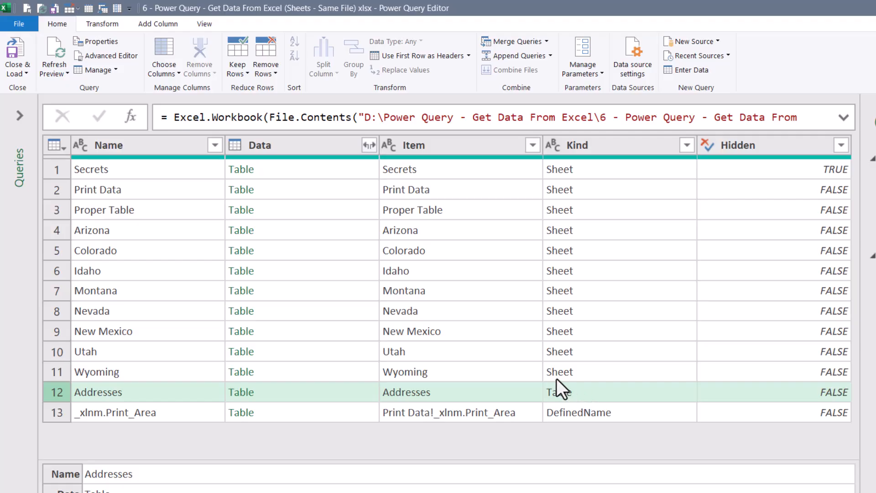
click(48, 210)
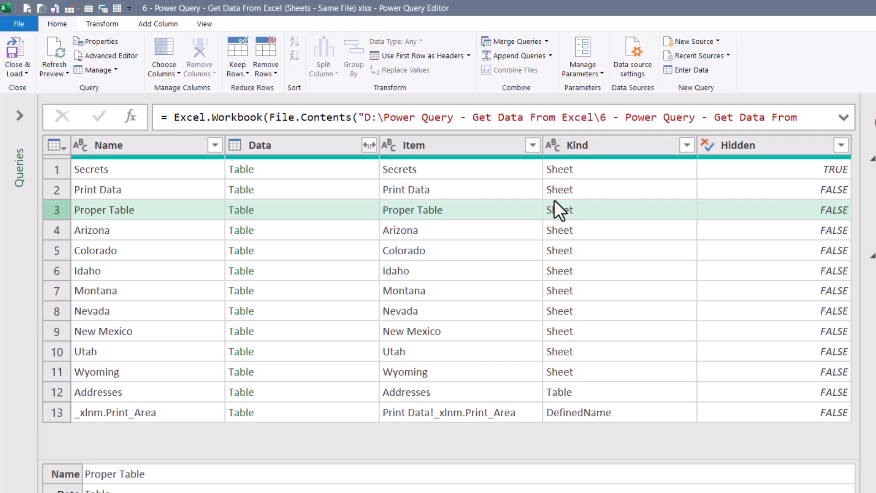
Step: Preview the nested data of the Proper Table and Addresses rows to compare their column headers and Kind
click(277, 210)
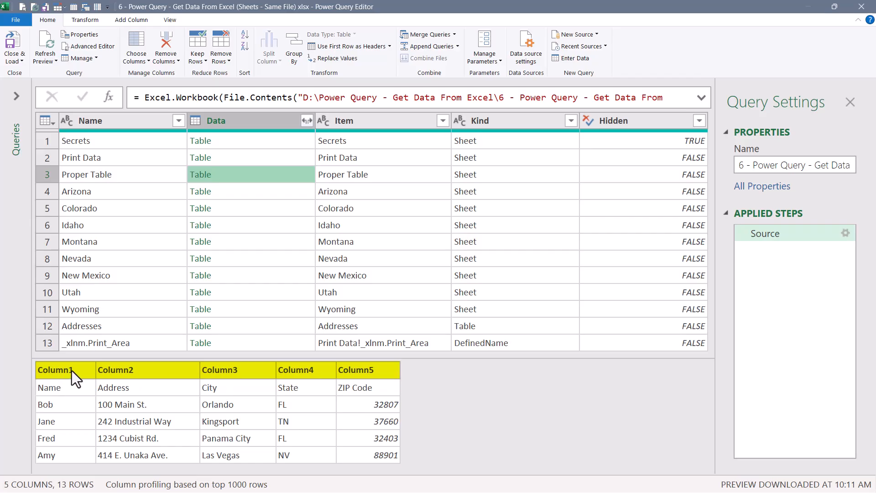
click(261, 323)
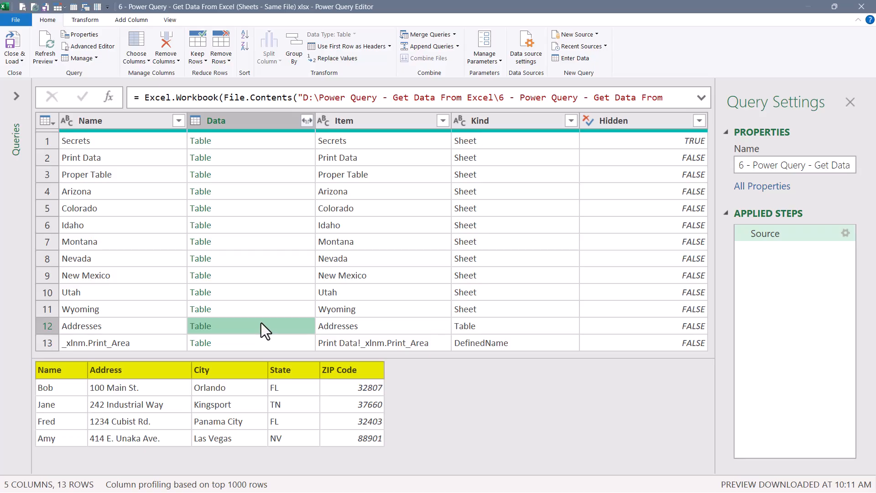
click(251, 172)
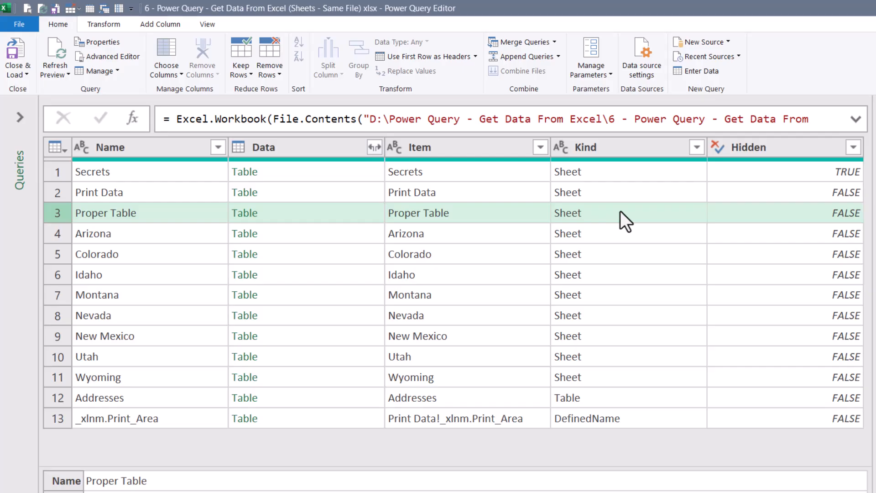
click(55, 399)
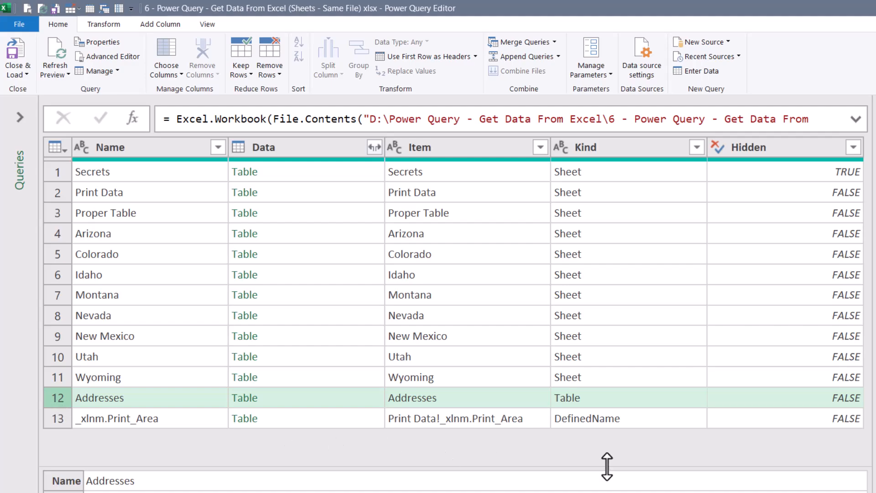
click(593, 147)
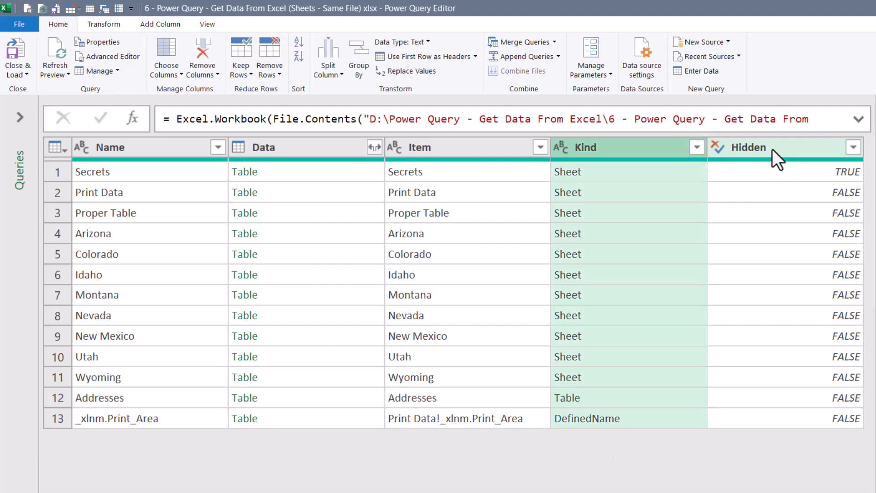
Step: Filter the Hidden column to keep only the FALSE rows
click(776, 150)
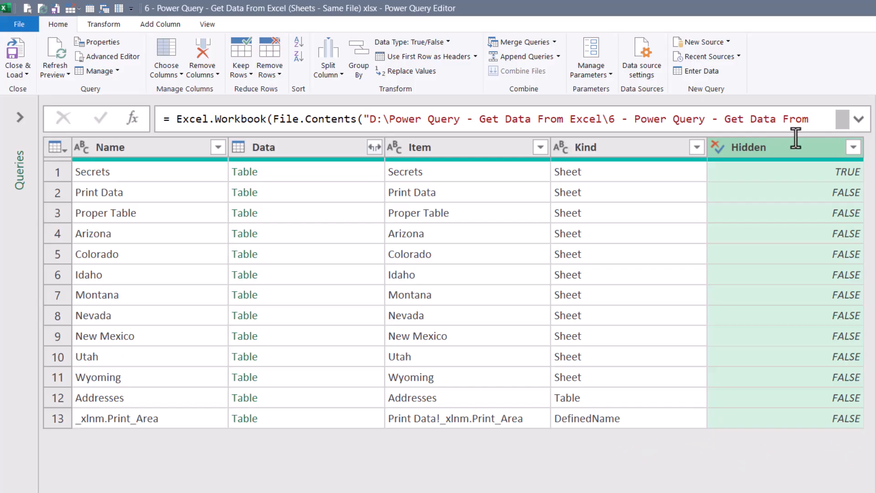
click(850, 151)
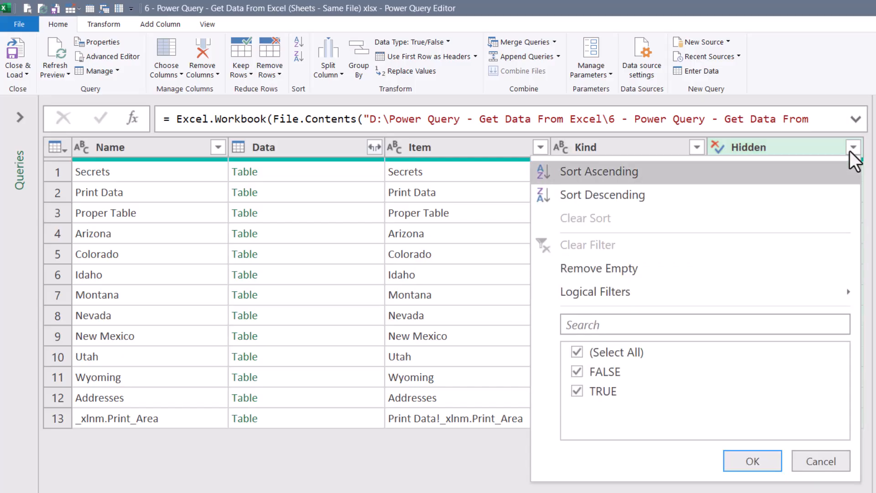
click(577, 391)
click(760, 458)
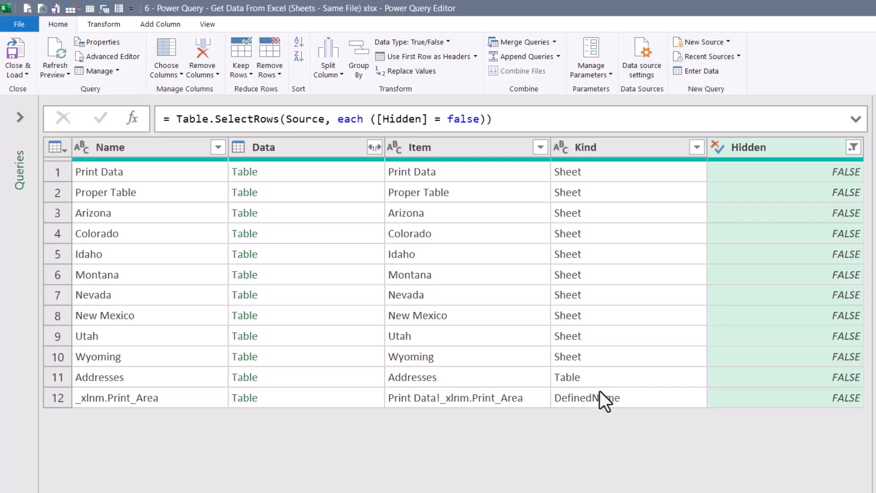
Step: Filter the Kind column to keep only the Sheet rows
click(697, 147)
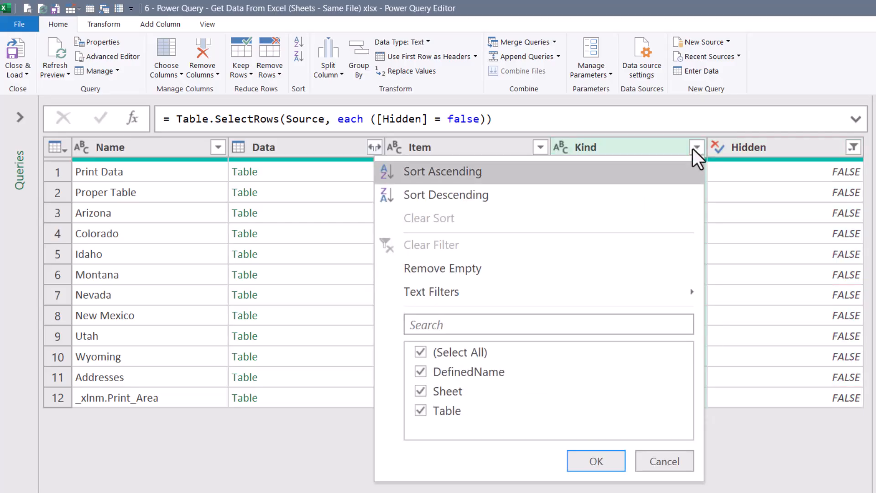
click(419, 353)
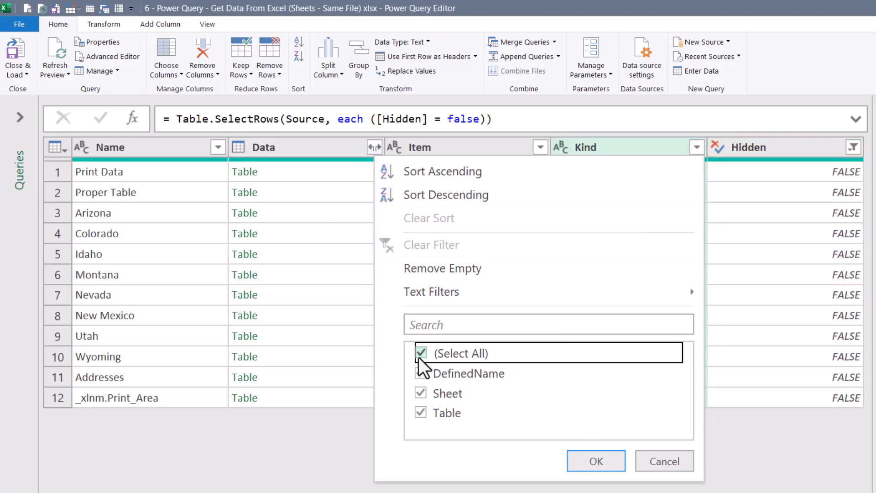
click(420, 393)
click(591, 460)
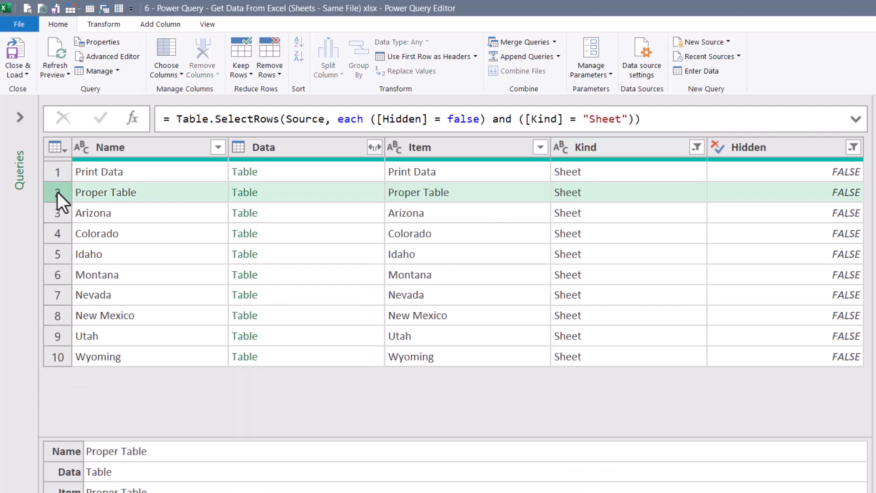
Step: Set up a text filter on the Item column for rows that do not contain "Print"
click(51, 169)
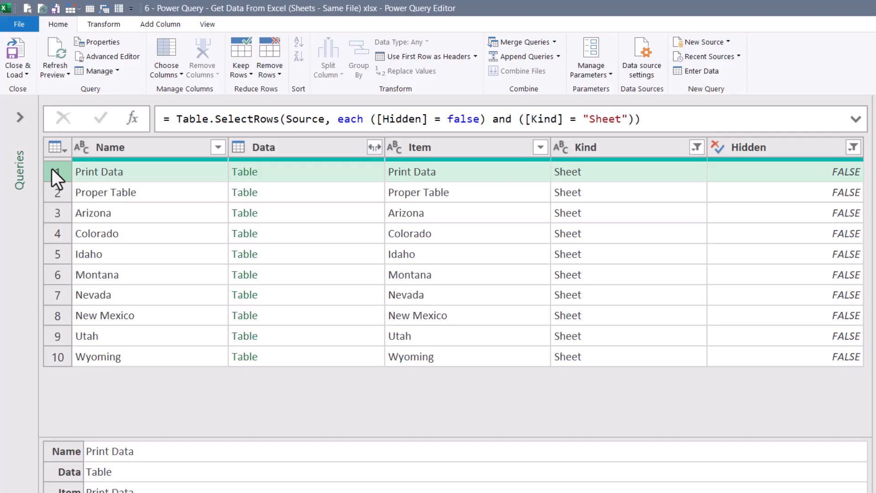
click(180, 146)
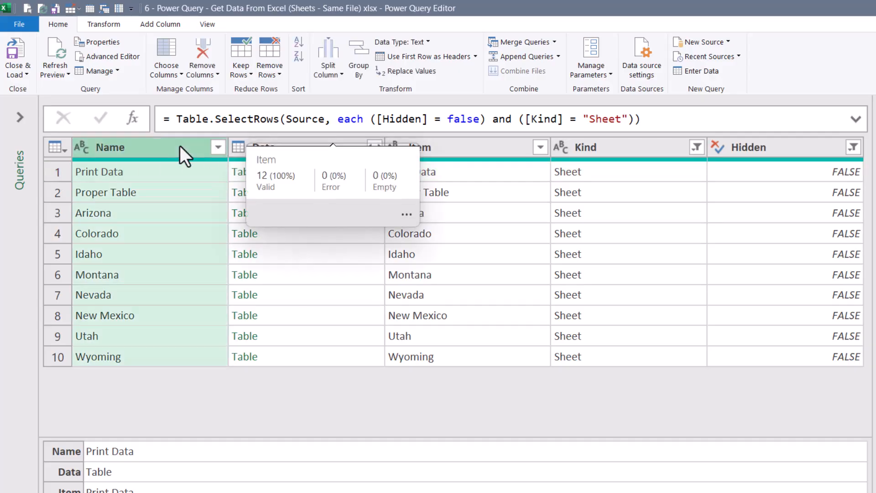
click(457, 148)
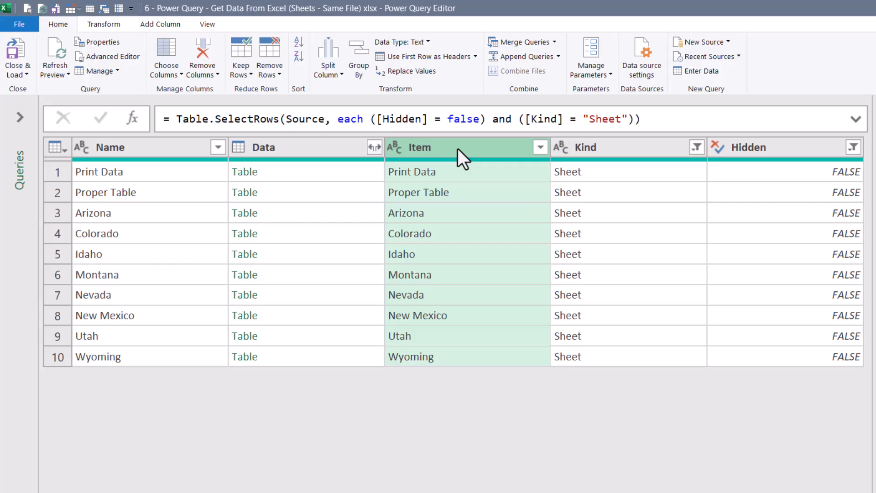
click(540, 147)
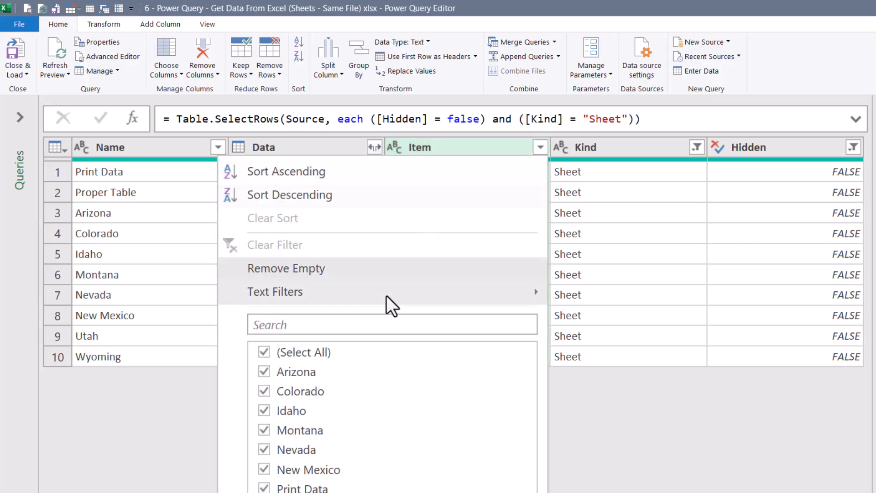
mouse_move(386, 295)
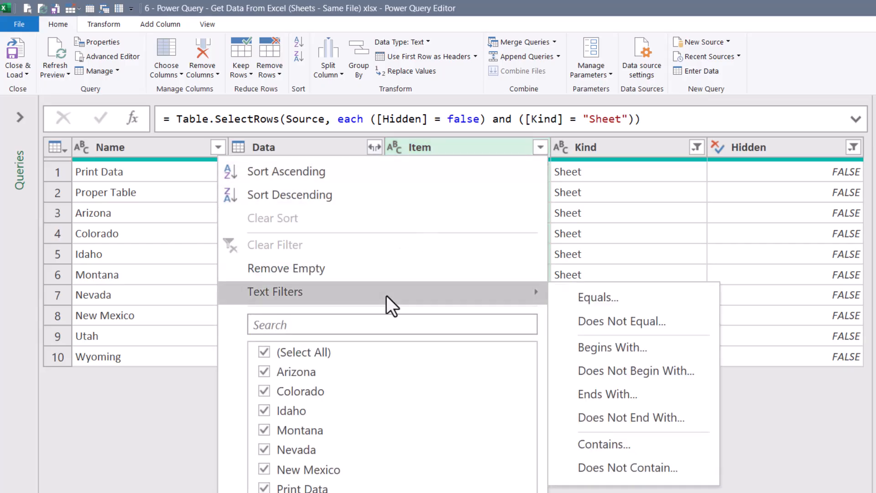
click(623, 466)
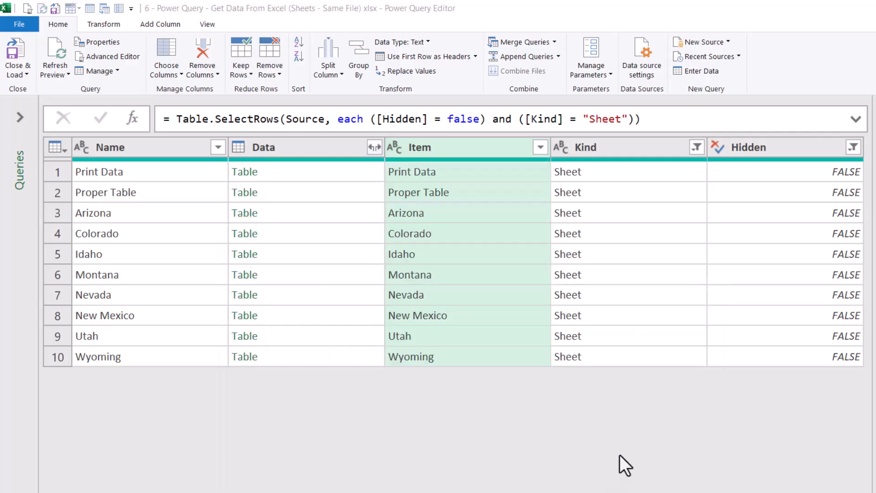
text(Print)
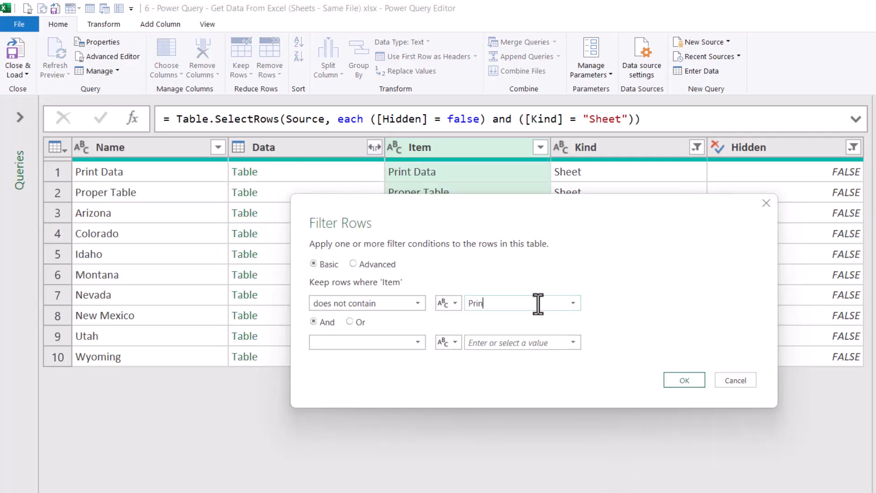
Step: Add an And condition that Item does not contain "Table", and apply the filter
key(Tab)
key(Tab)
key(Down)
key(Down)
key(Down)
key(Down)
key(Down)
key(Down)
key(Down)
key(Down)
key(Down)
key(Tab)
key(Tab)
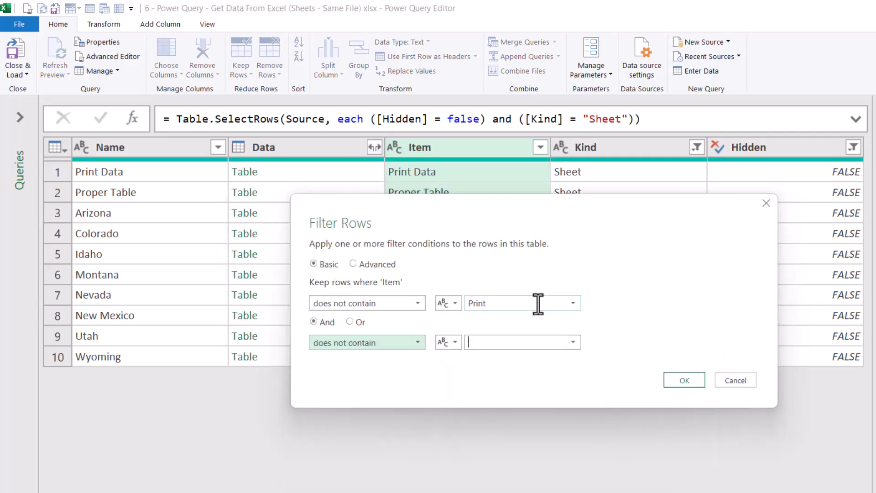
text(Table)
drag(538, 204, 563, 255)
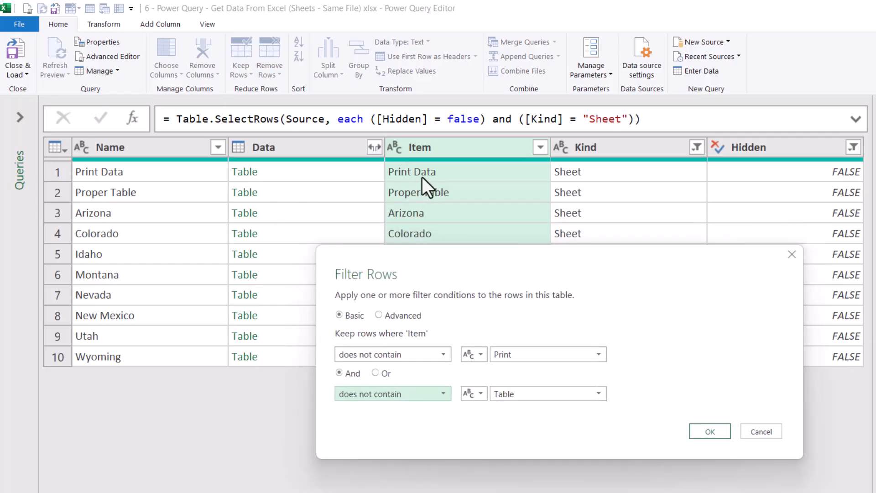
click(702, 434)
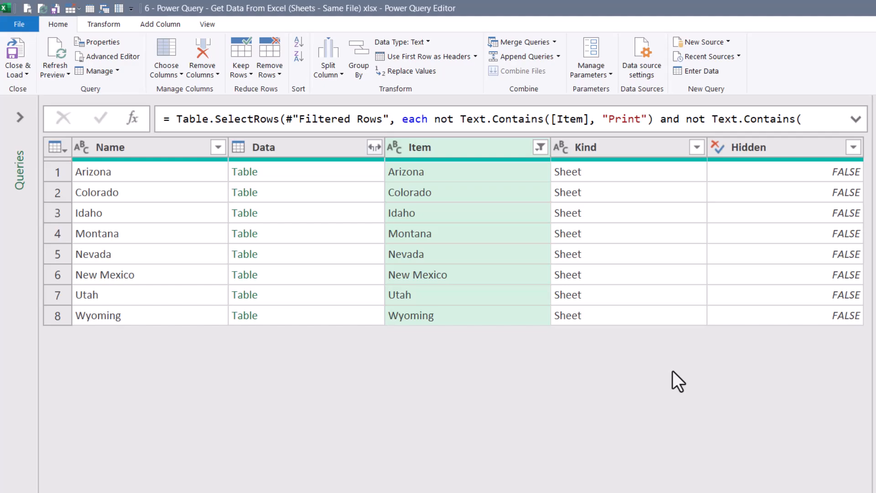
Step: Preview the nested data tables of the state rows from Arizona through New Mexico to compare their columns
click(344, 176)
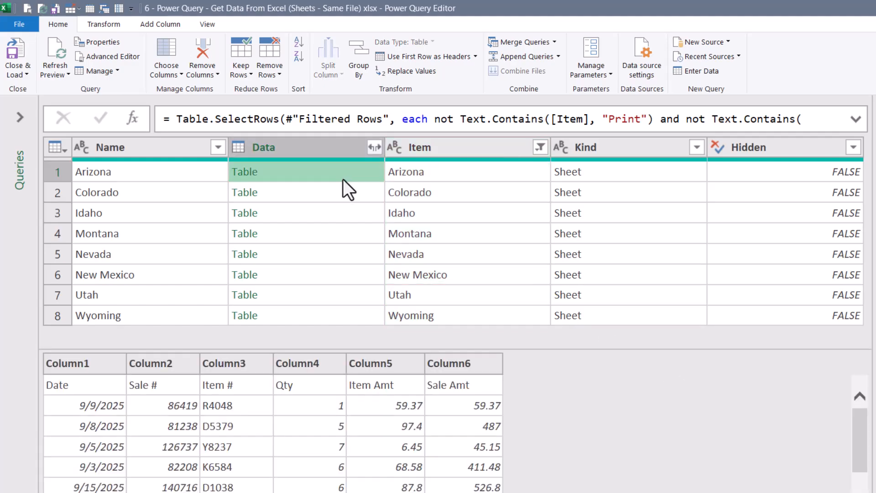
click(332, 194)
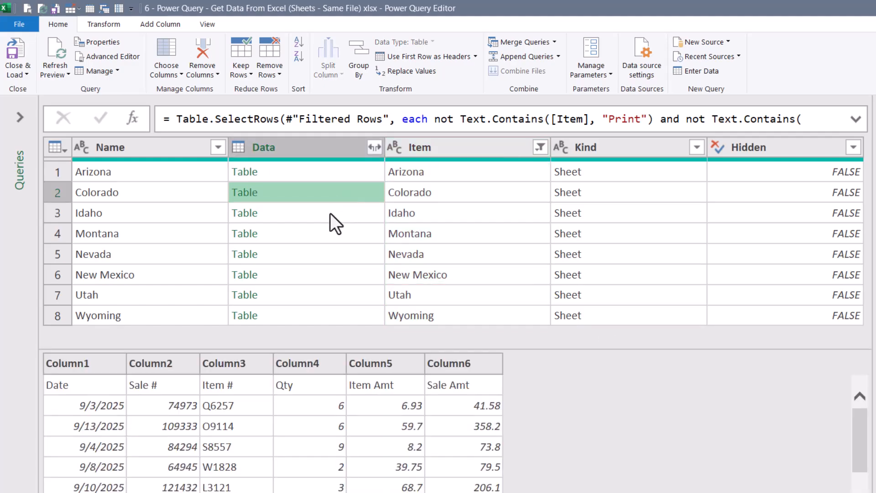
click(330, 213)
click(329, 234)
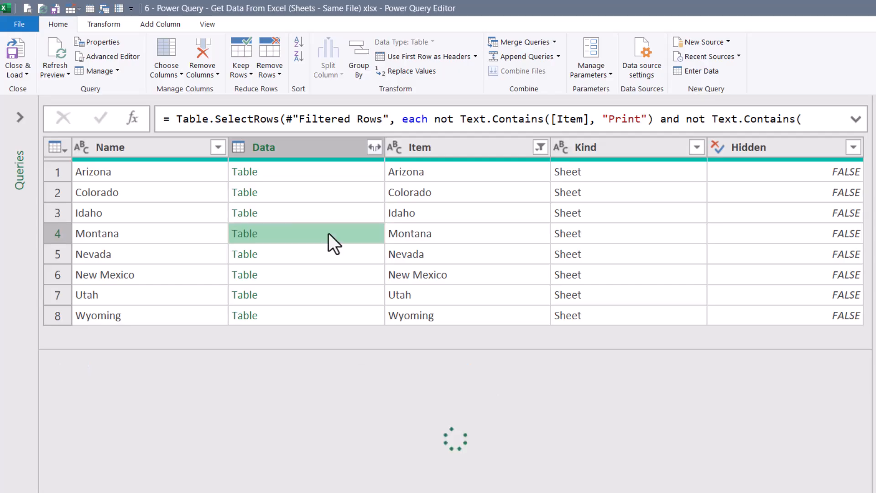
click(319, 254)
click(314, 273)
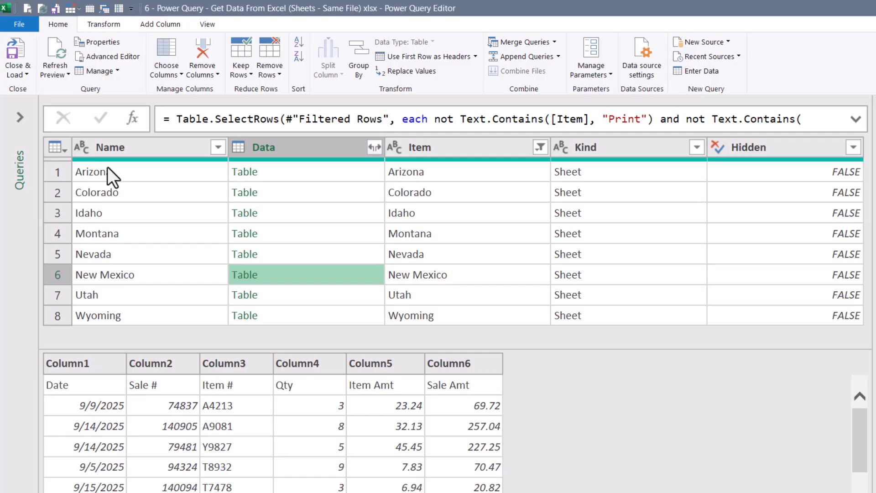
Step: Keep only the Name and Data columns and remove all the others
click(144, 148)
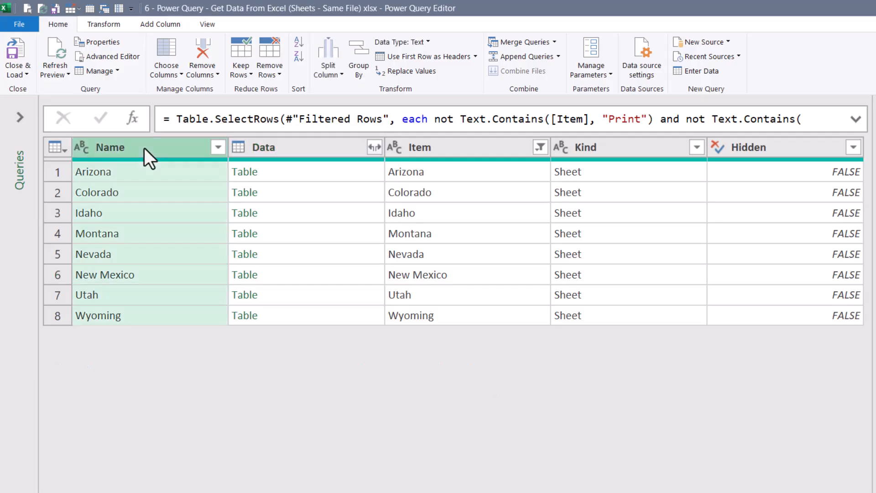
ctrl+click(310, 147)
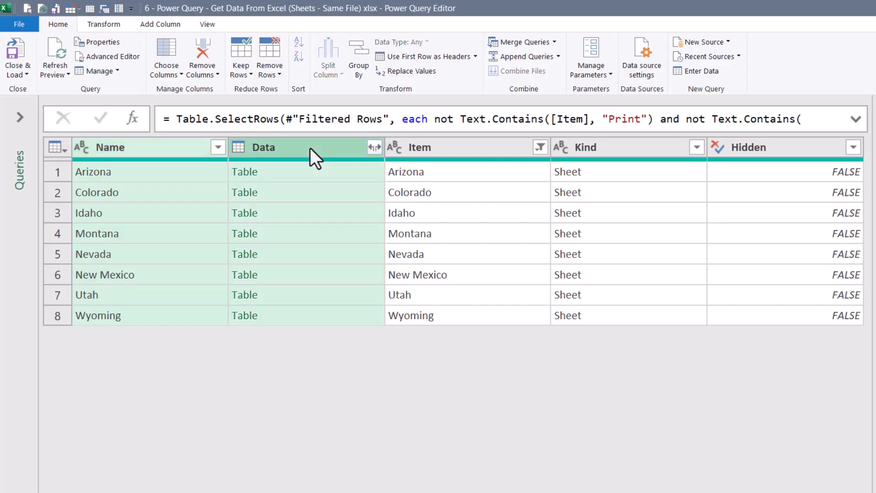
right_click(310, 147)
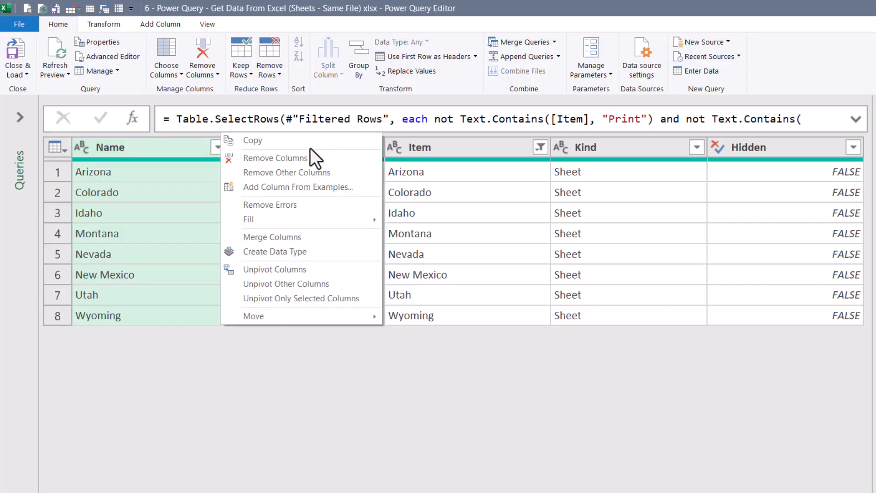
click(310, 172)
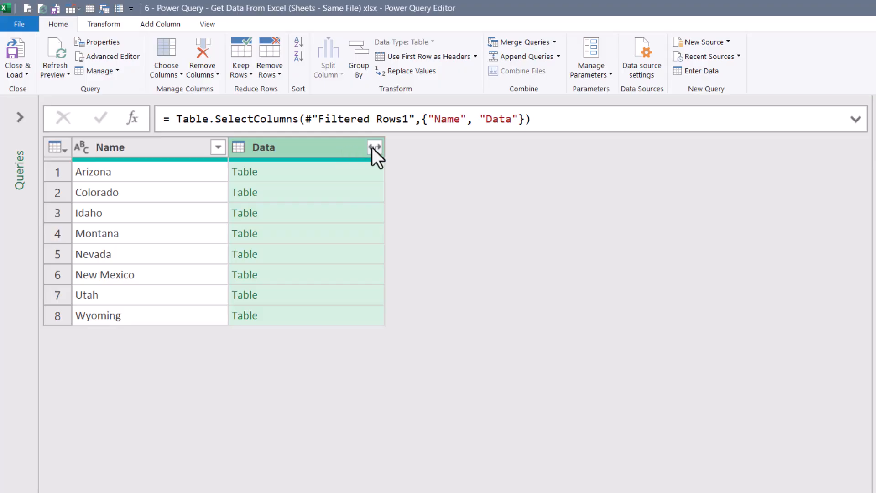
Step: Expand the Data column into Column1 through Column6 without the original column name as prefix, and check the combined rows
click(376, 148)
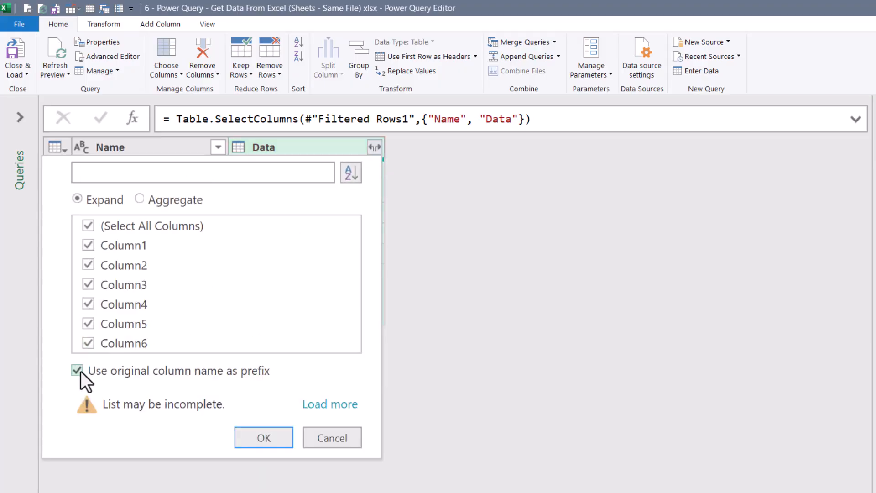
click(78, 370)
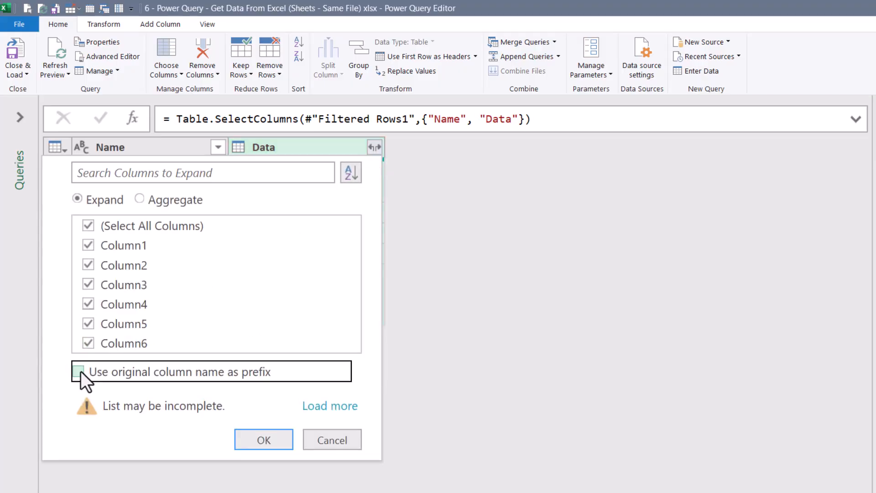
click(278, 441)
scroll(247, 392, down, 4)
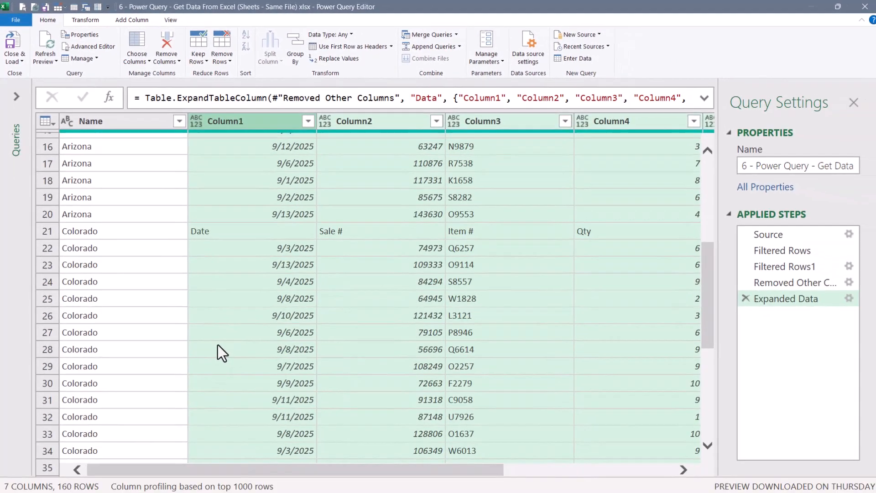
scroll(247, 392, down, 5)
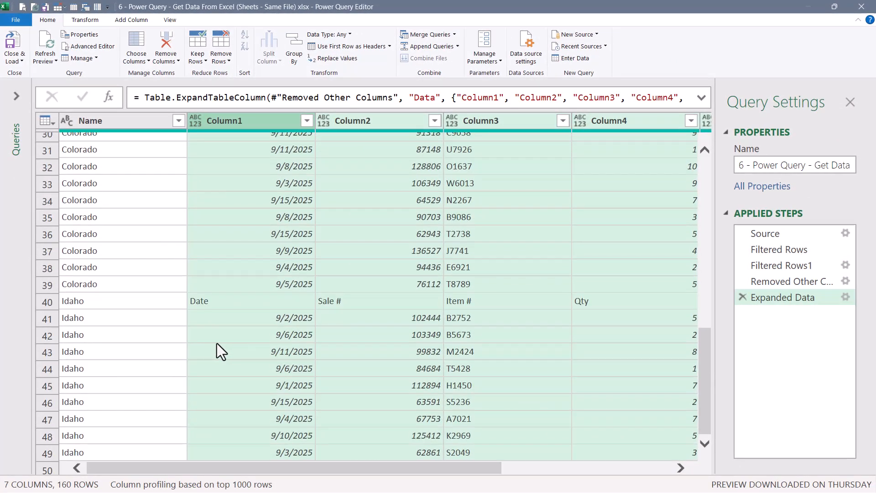
scroll(217, 343, up, 10)
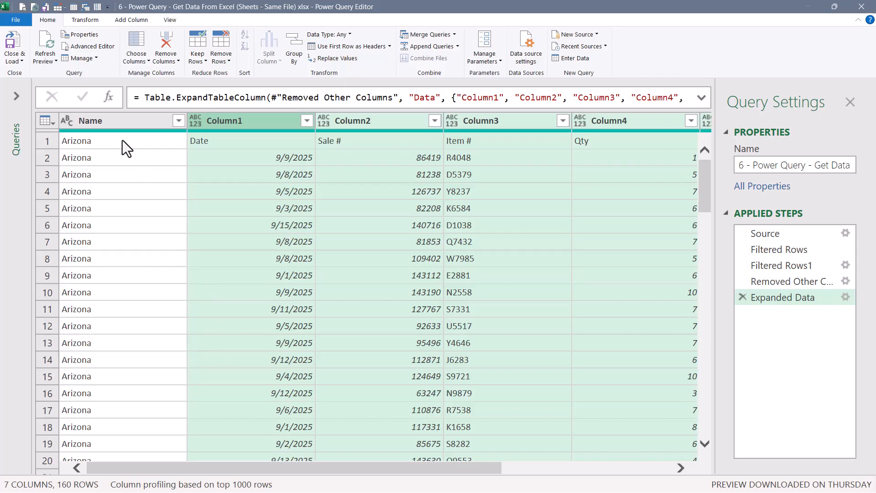
Step: Promote the first row of the combined data to column headers
click(119, 124)
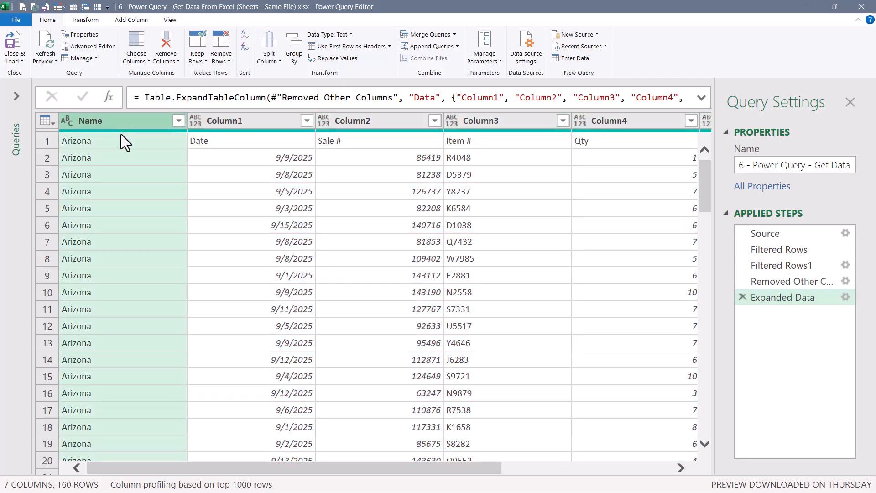
click(42, 139)
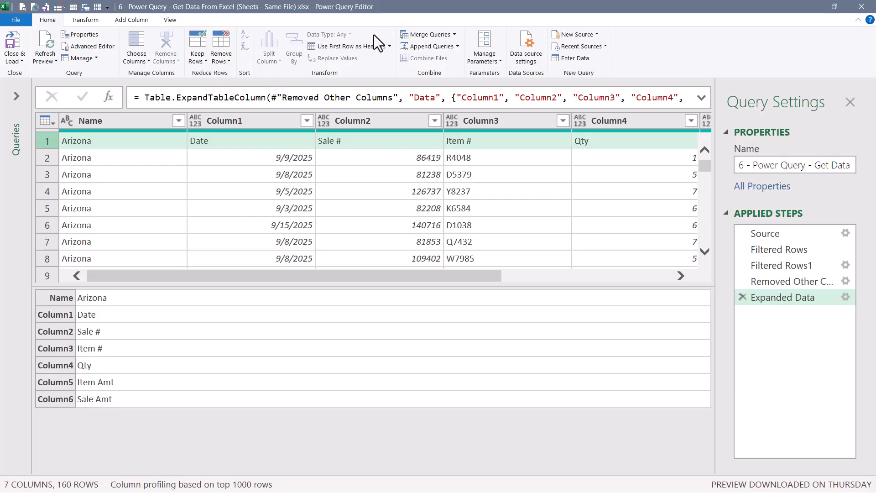
click(355, 47)
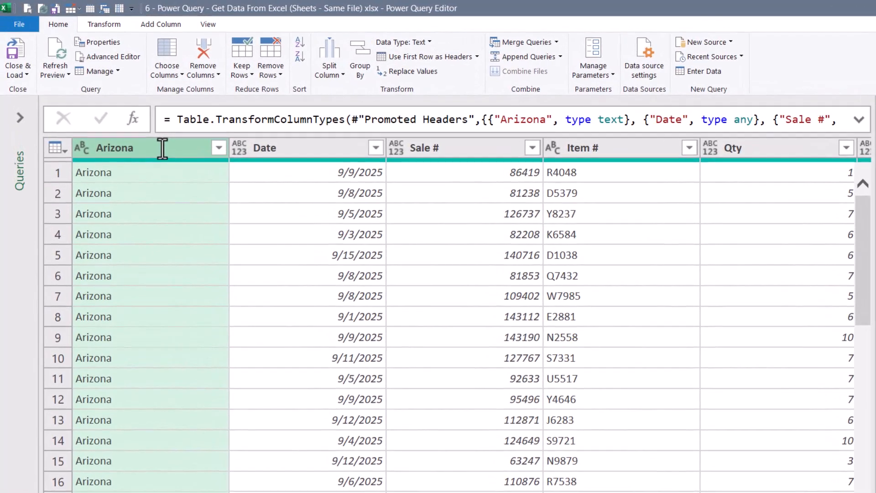
Step: Rename the Arizona column as State after the Changed Type step and inspect the rename formula
double_click(163, 148)
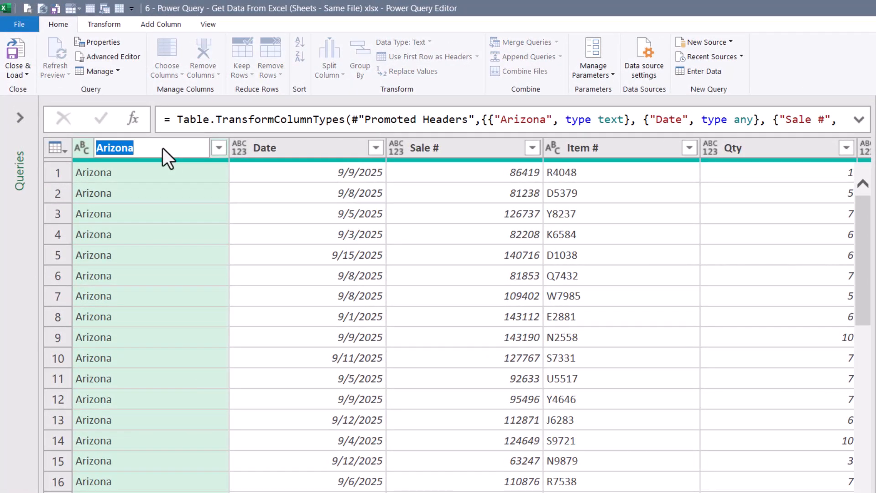
text(State)
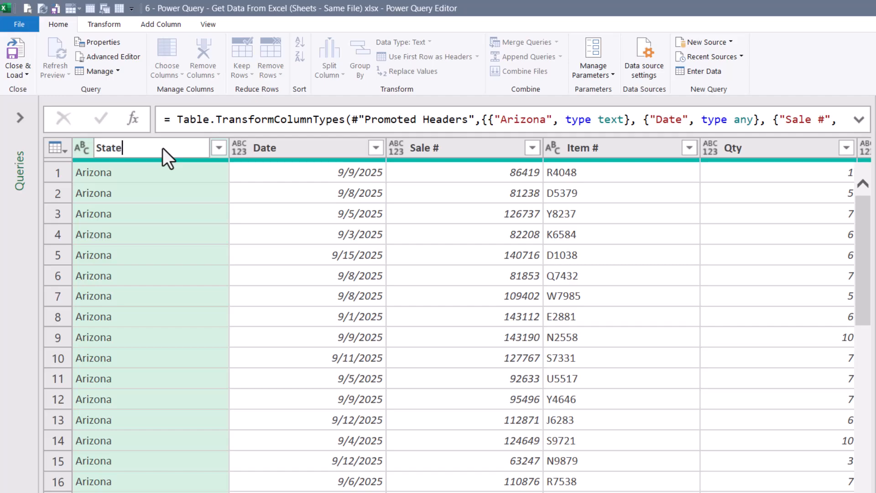
key(Return)
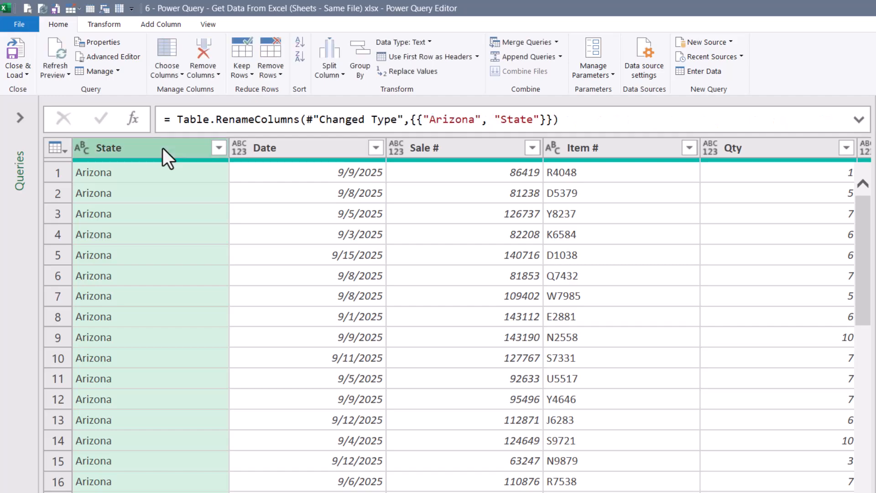
double_click(457, 118)
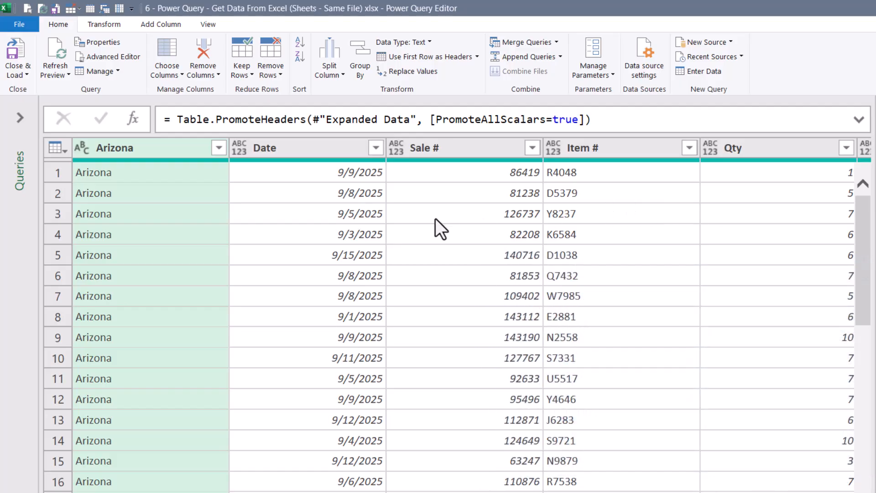
Step: Rename the Arizona column as State directly after the Promoted Headers step
double_click(147, 147)
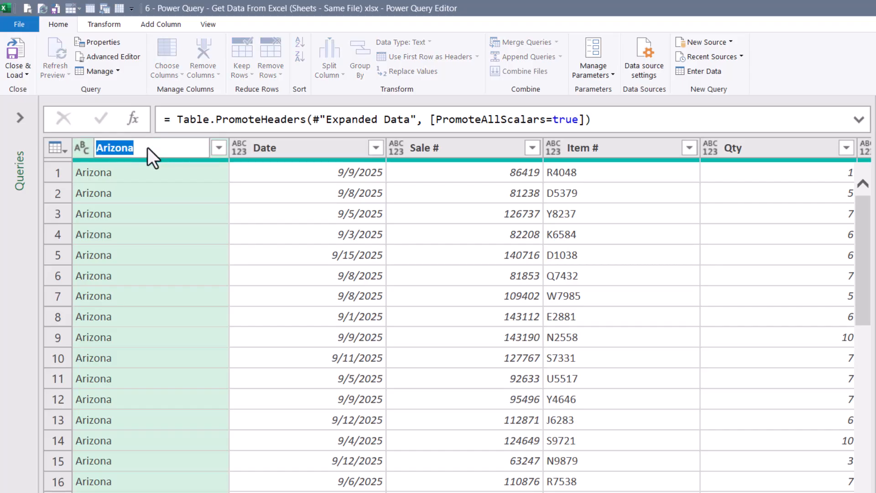
text(State)
key(Return)
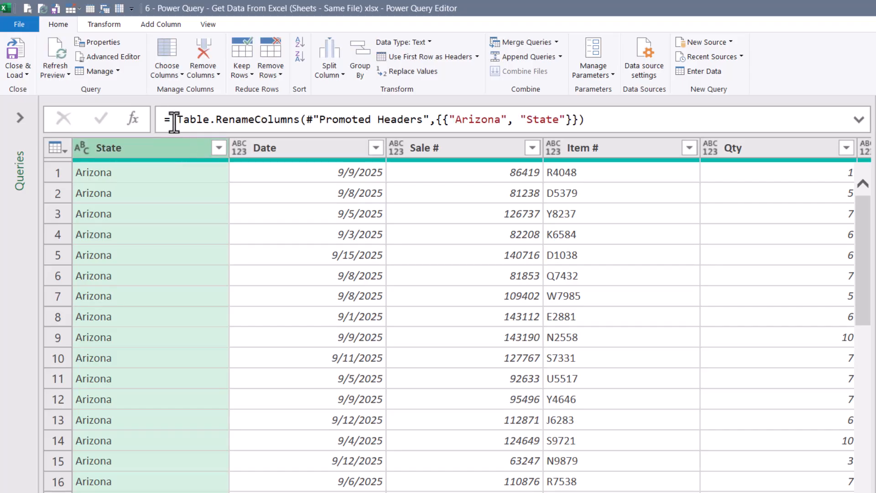
Step: Replace the hardcoded "Arizona" in the Renamed Columns formula with a Table.ColumnNames() call
drag(174, 123, 591, 123)
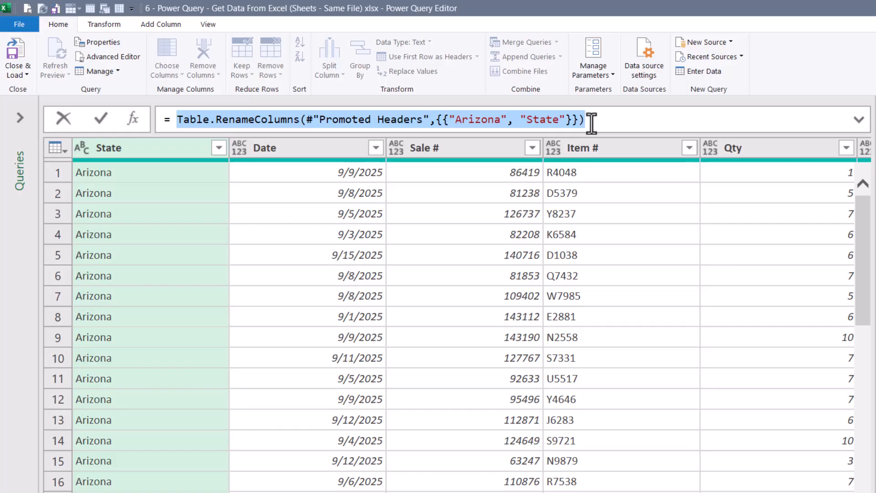
drag(448, 120, 507, 121)
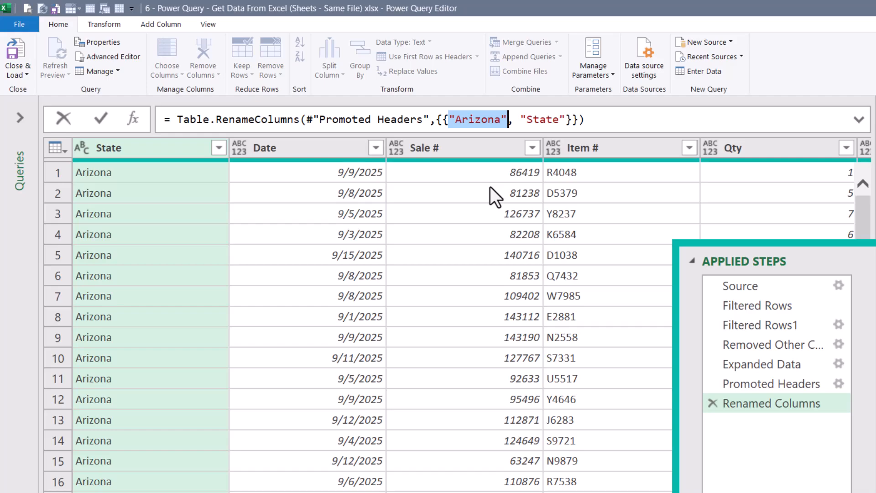
click(741, 384)
key(BackSpace)
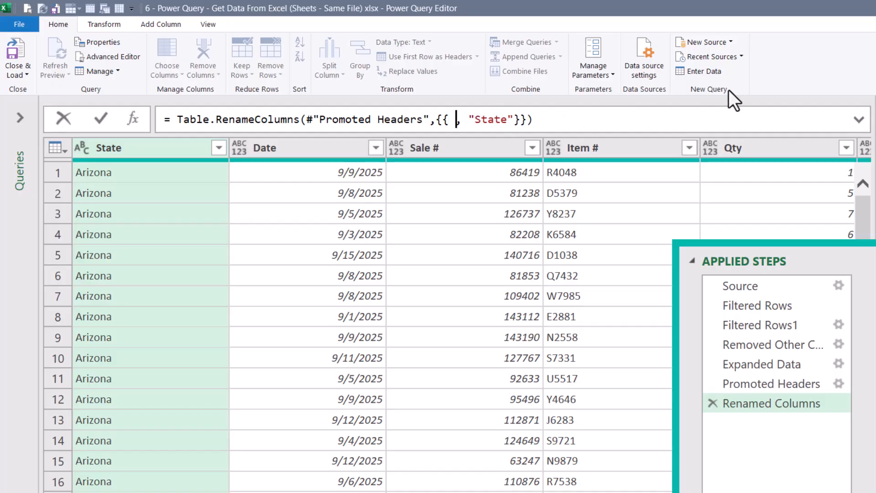
key(Left)
text(Table.ColumnNames)
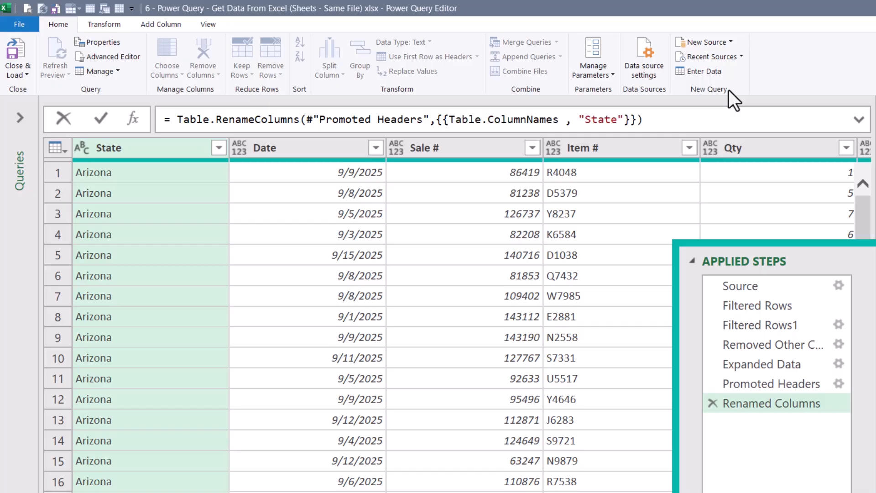
text(()
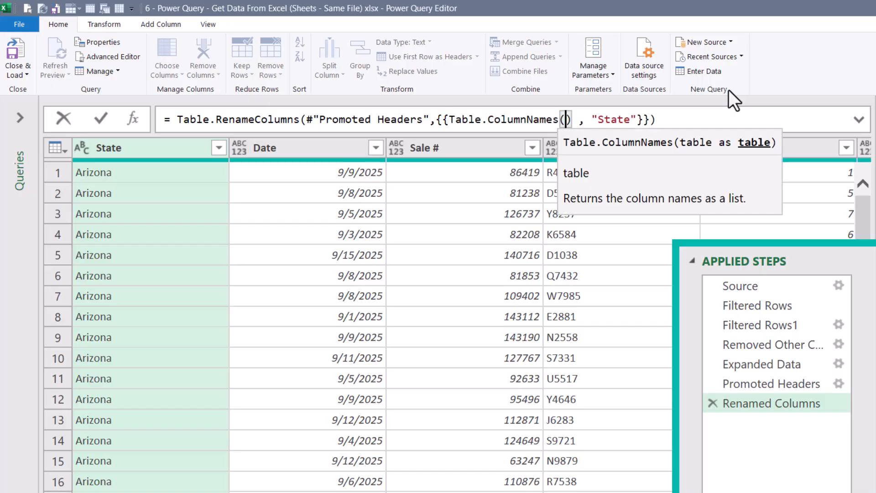
Step: Pass #"Promoted Headers" as the table argument of Table.ColumnNames in the rename formula
drag(306, 119, 429, 123)
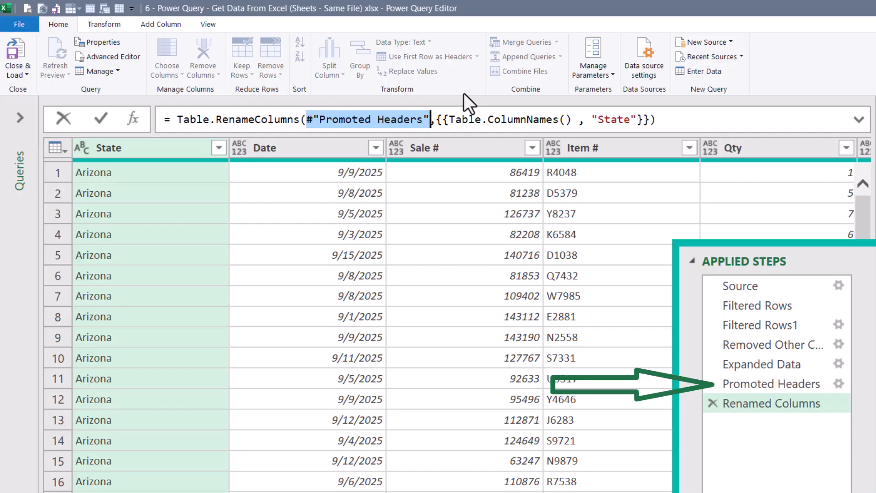
click(563, 120)
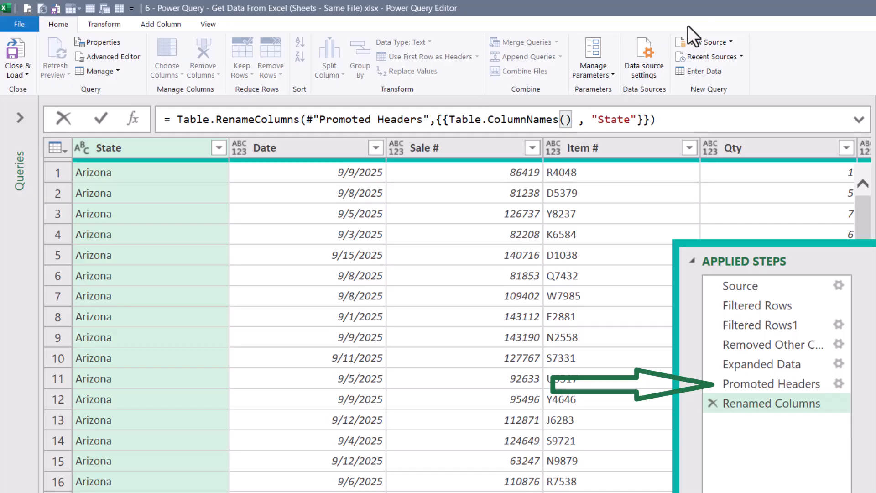
text(#)
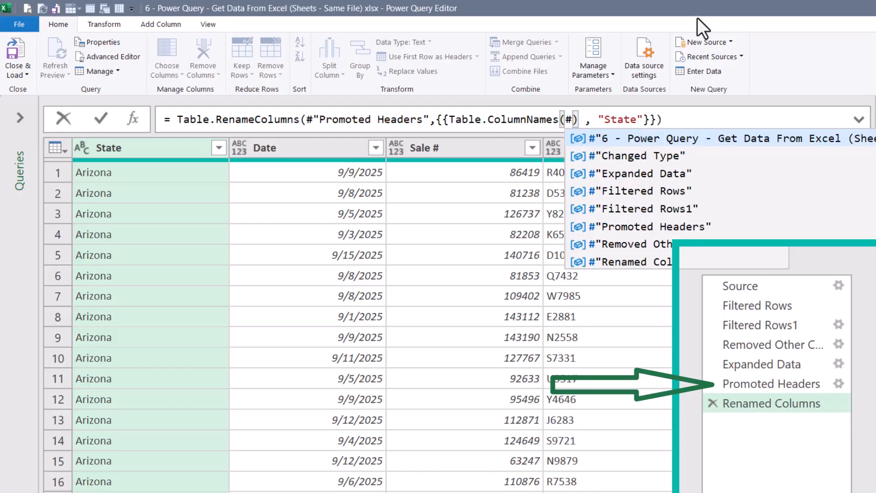
key(Down)
key(Down)
key(Down)
key(Down)
key(Down)
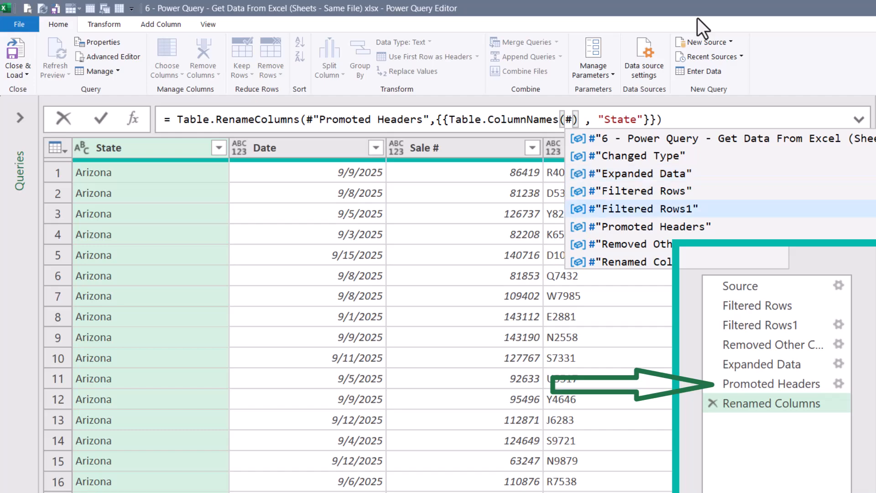
key(Tab)
key(Right)
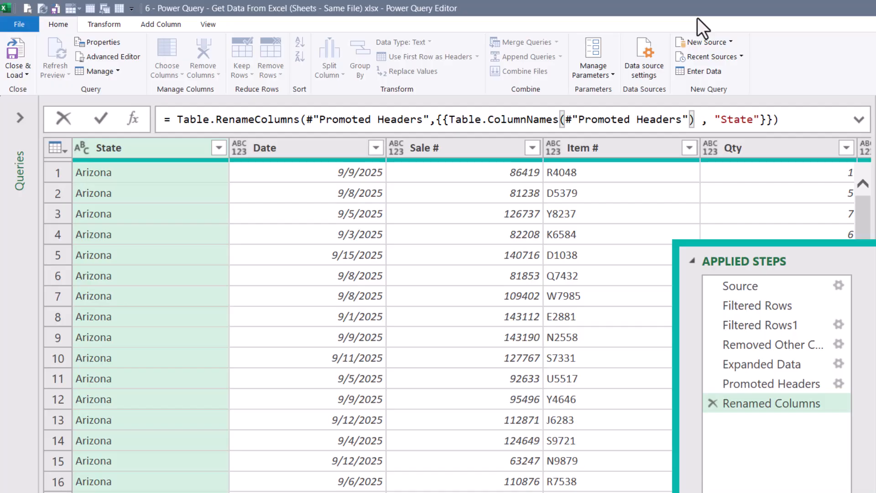
Step: Append the index {0} after the Table.ColumnNames call to pick the first column name, and commit the formula
text({)
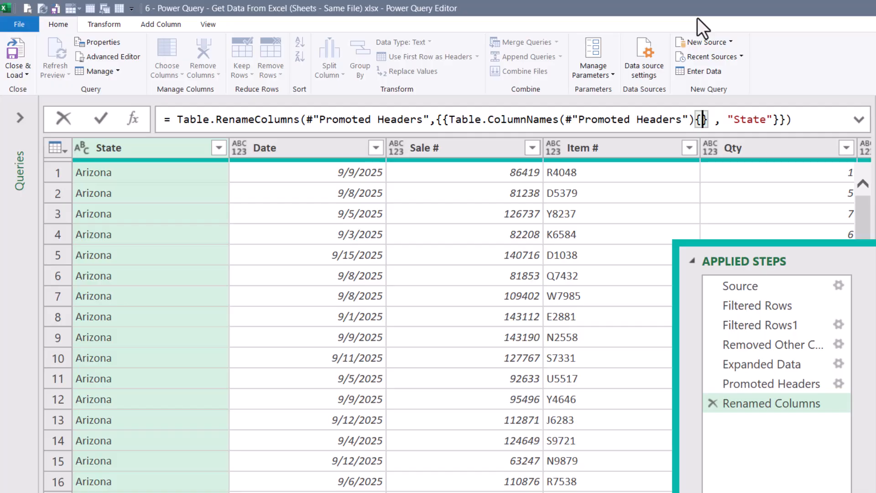
text(0)
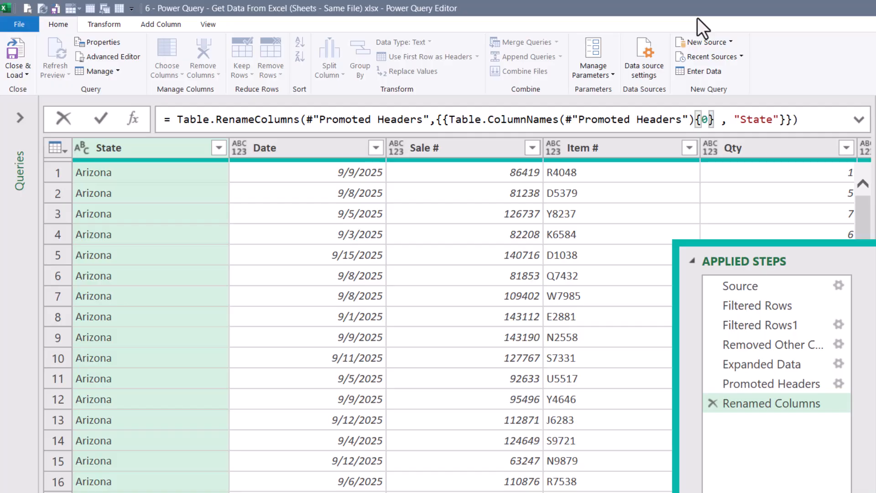
click(103, 120)
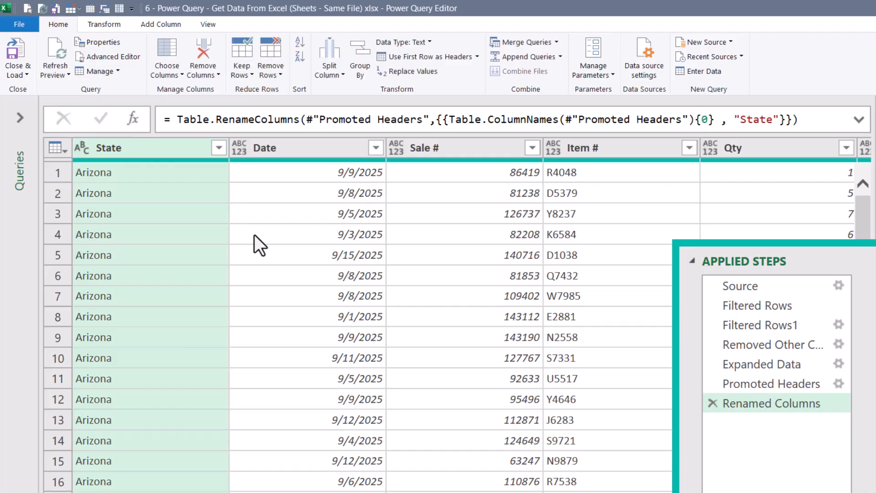
Step: Compare the Promoted Headers and Renamed Columns steps, and remove the extra space before the comma following {0} in the rename formula
click(746, 384)
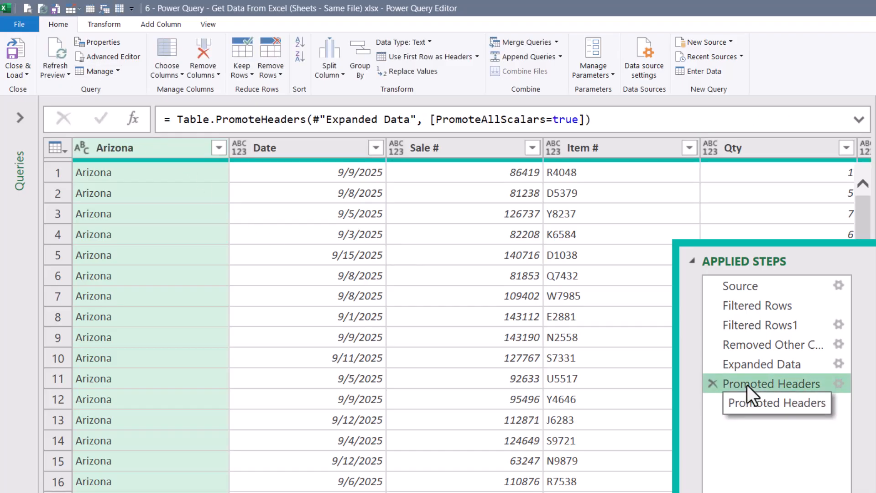
click(748, 404)
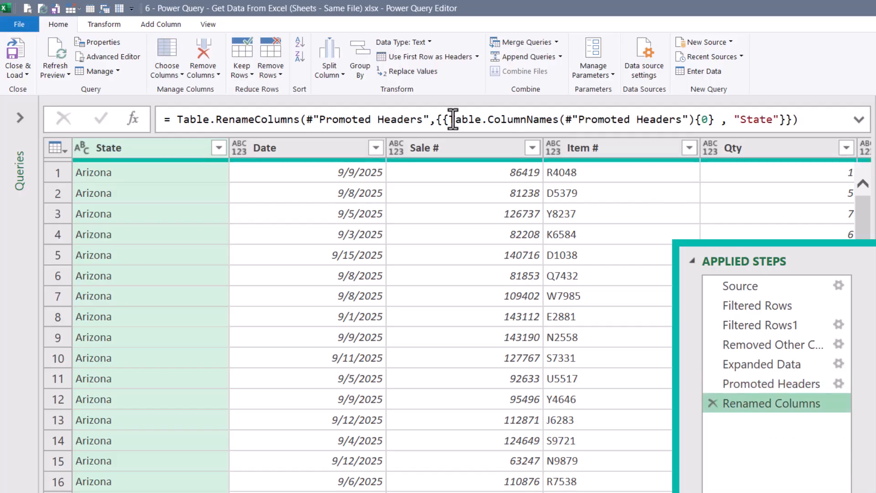
drag(448, 120, 713, 131)
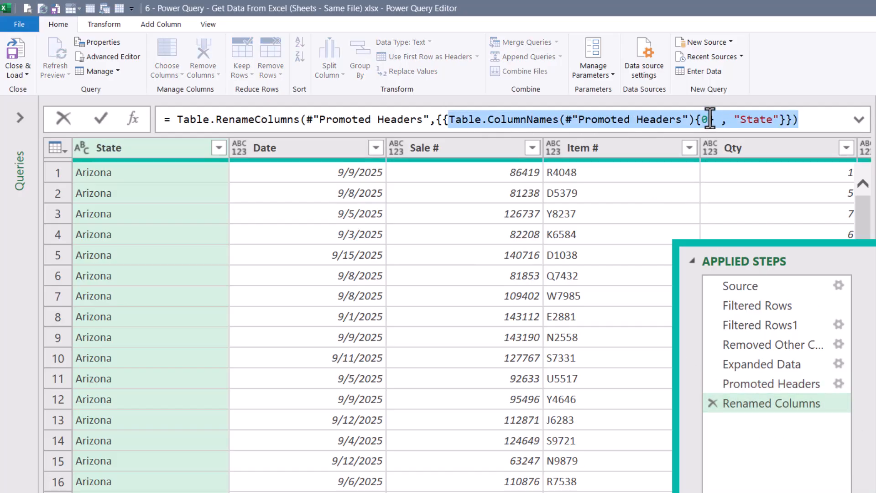
click(721, 120)
key(Return)
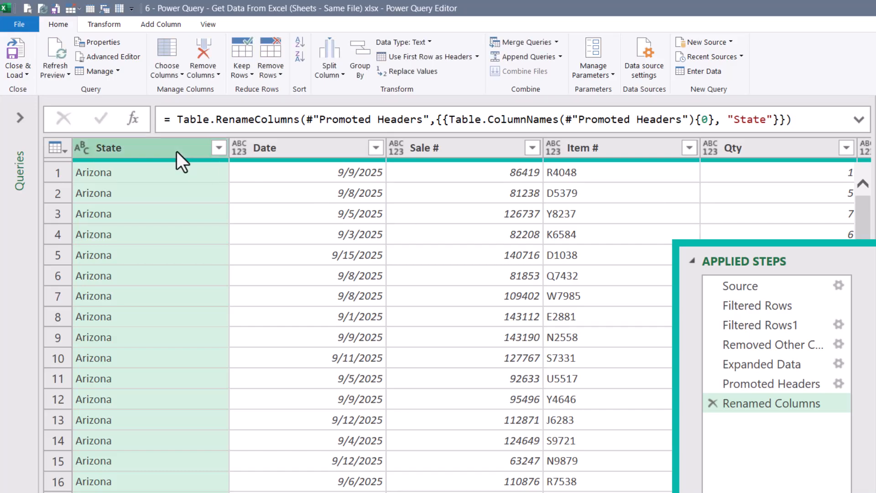
Step: Detect the data types of all columns after the Renamed Columns step
key(ctrl+a)
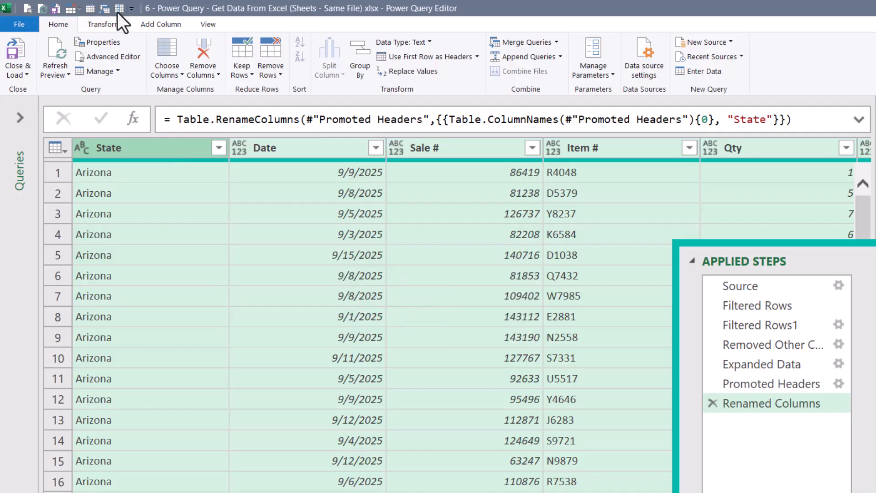
click(107, 23)
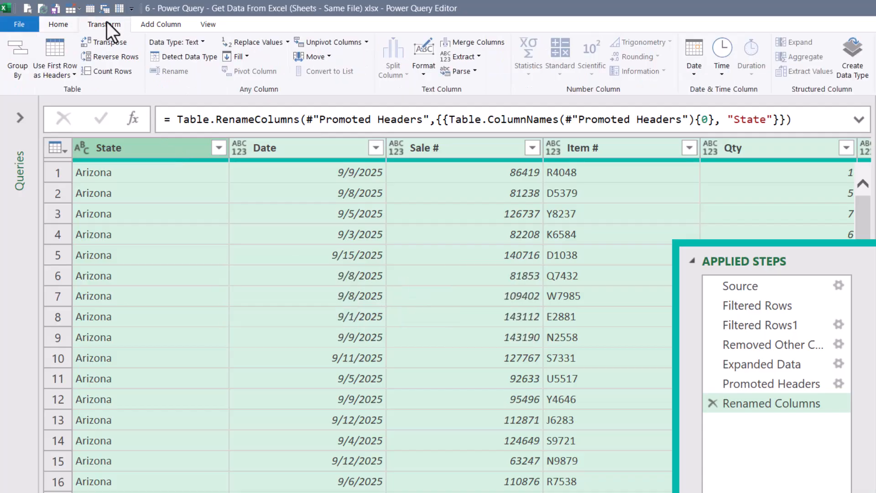
click(171, 57)
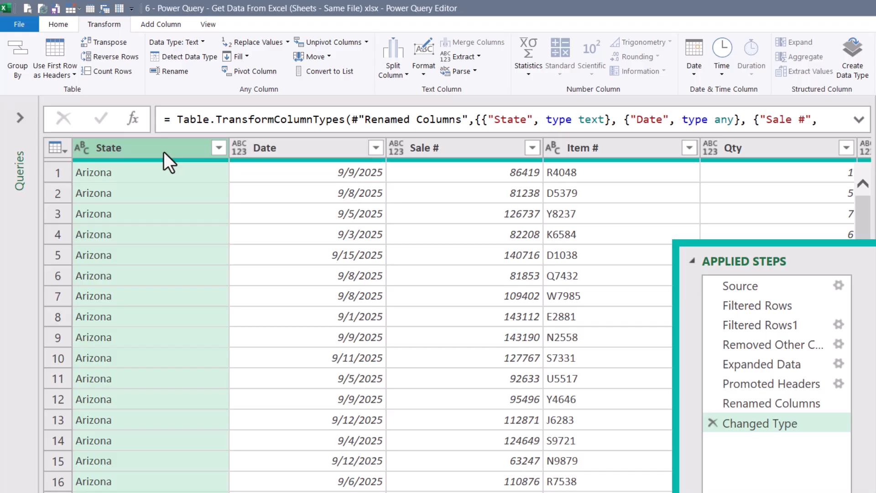
Step: Check the Date column for repeated header rows and set its data type to Date
click(313, 152)
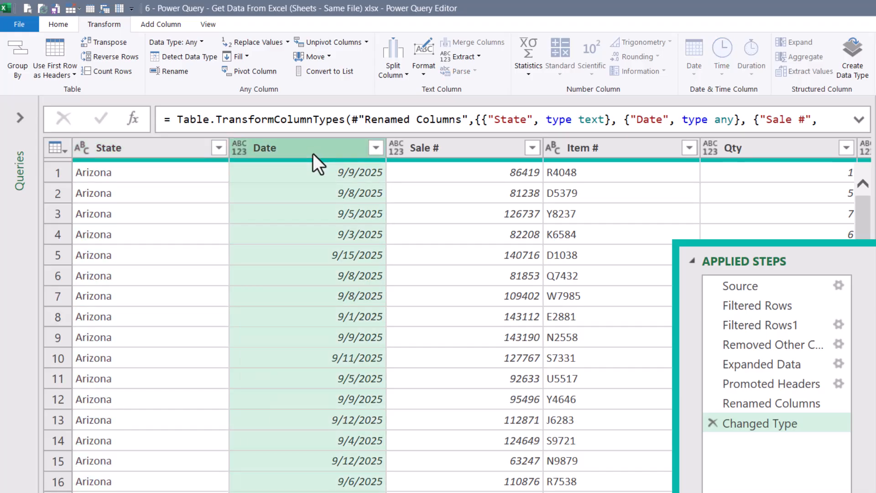
scroll(326, 207, down, 5)
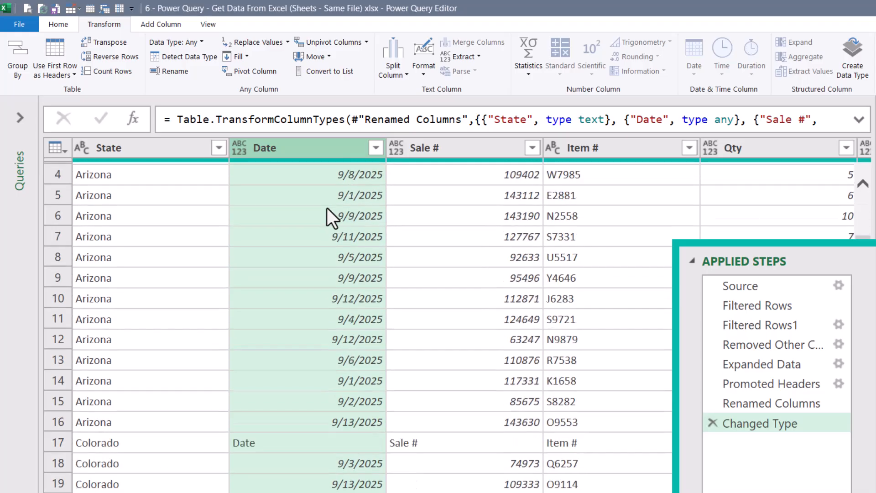
scroll(326, 207, down, 6)
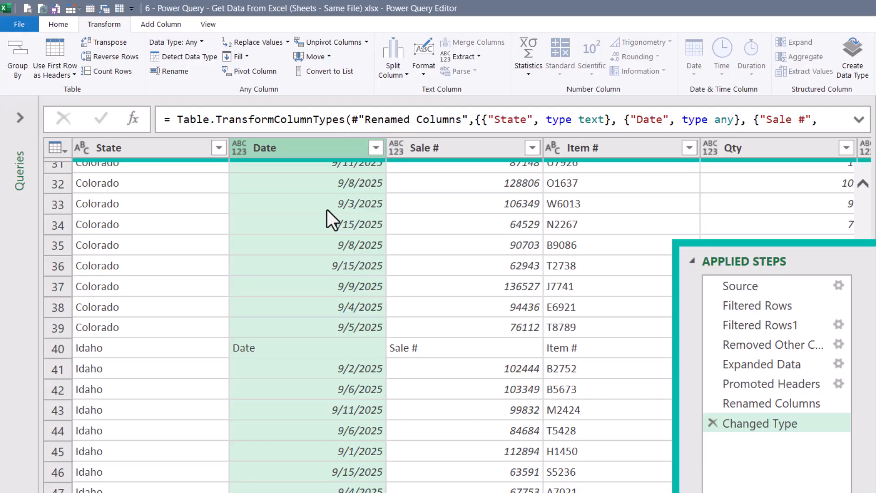
scroll(326, 209, up, 10)
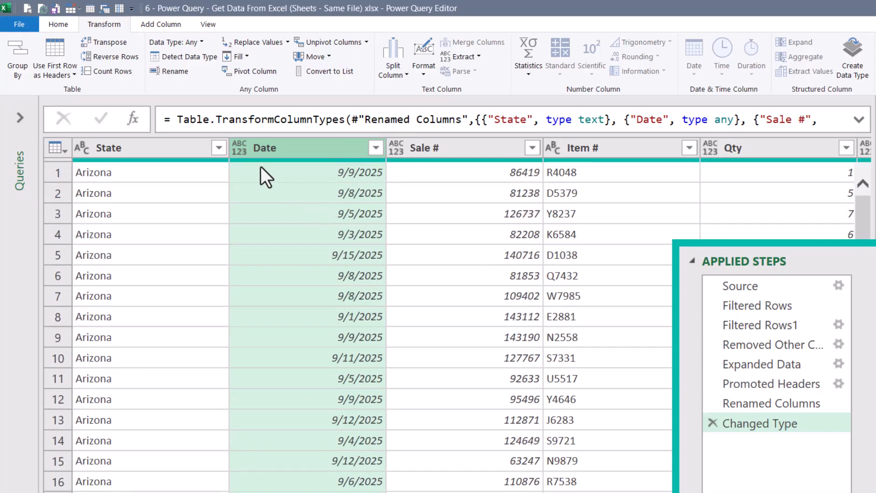
scroll(256, 160, down, 4)
click(241, 147)
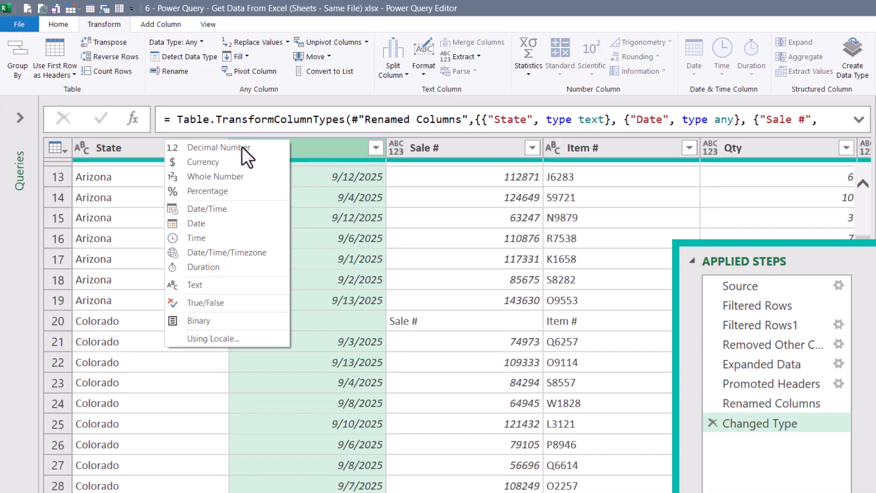
click(225, 223)
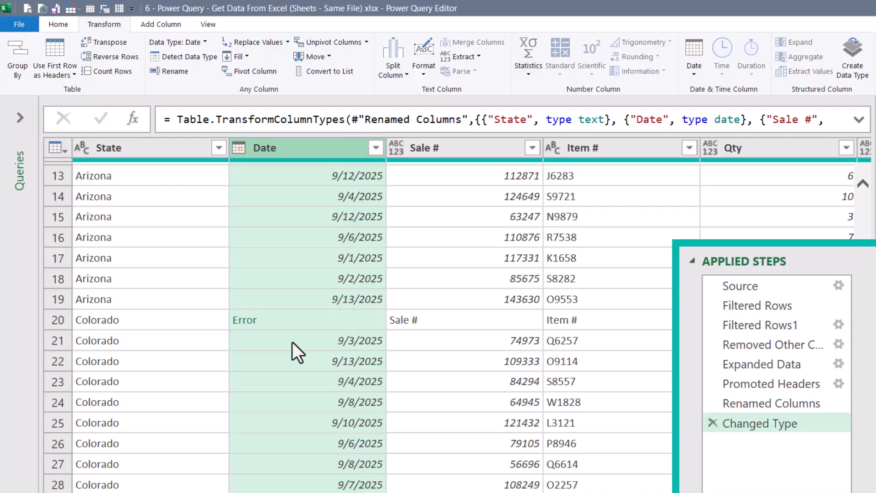
Step: Remove the rows with errors in the Date column and check the remaining rows
right_click(317, 154)
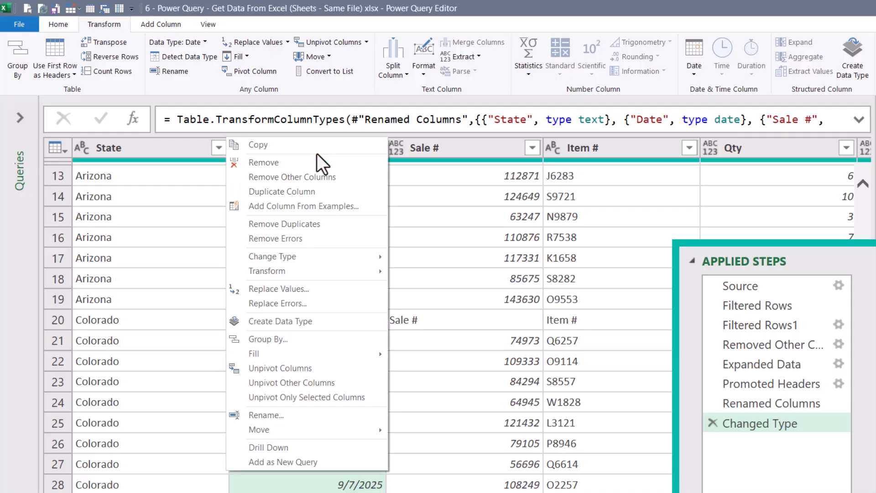
click(294, 242)
scroll(308, 239, down, 6)
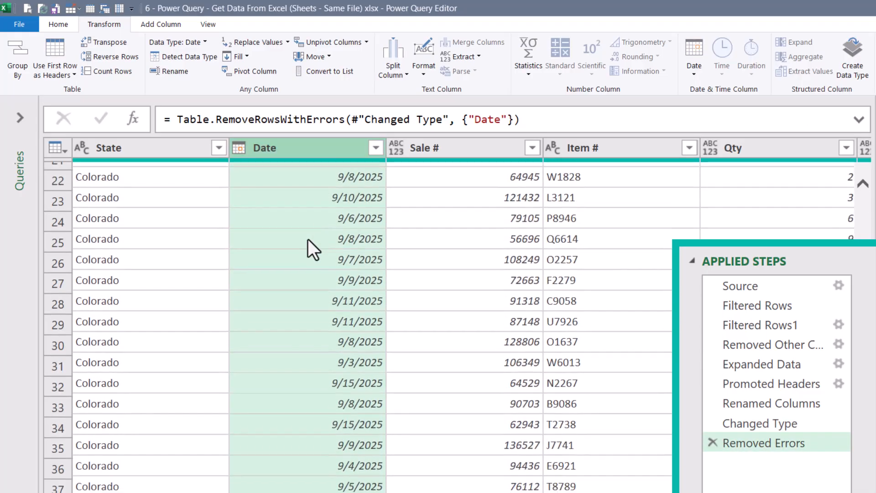
scroll(308, 239, down, 13)
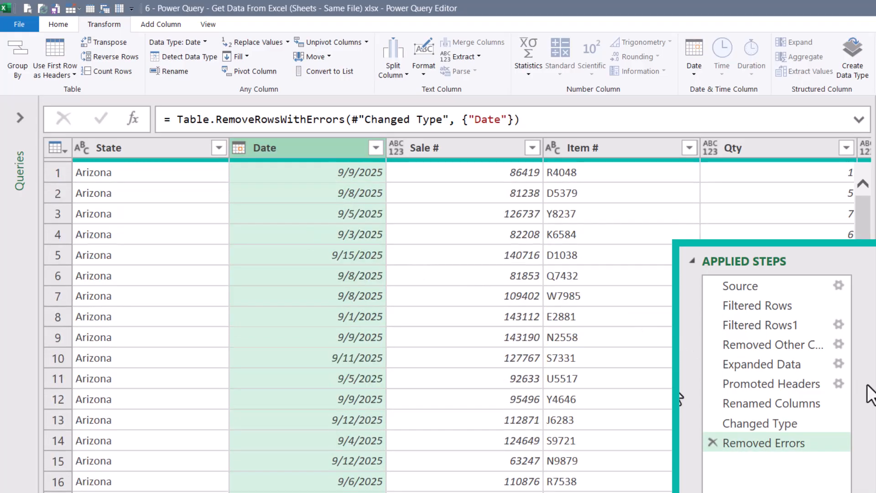
Step: Set the Sale # column's data type to Text within the existing Changed Type step
click(748, 423)
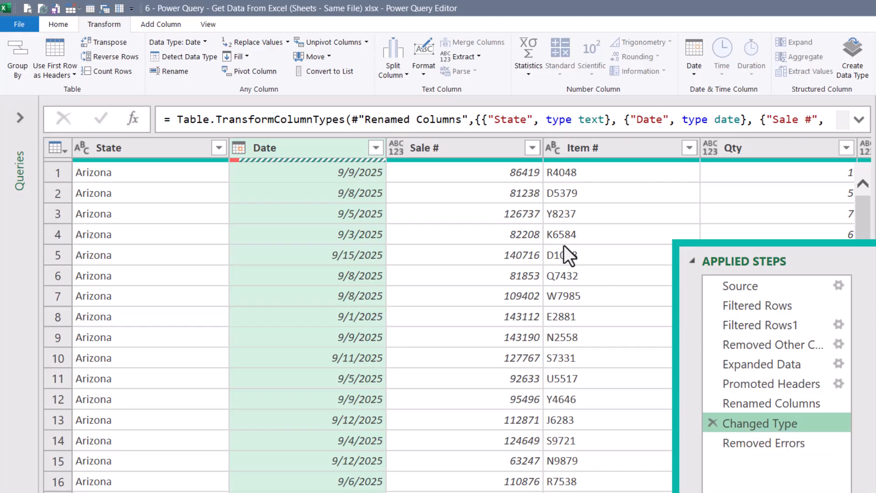
click(396, 147)
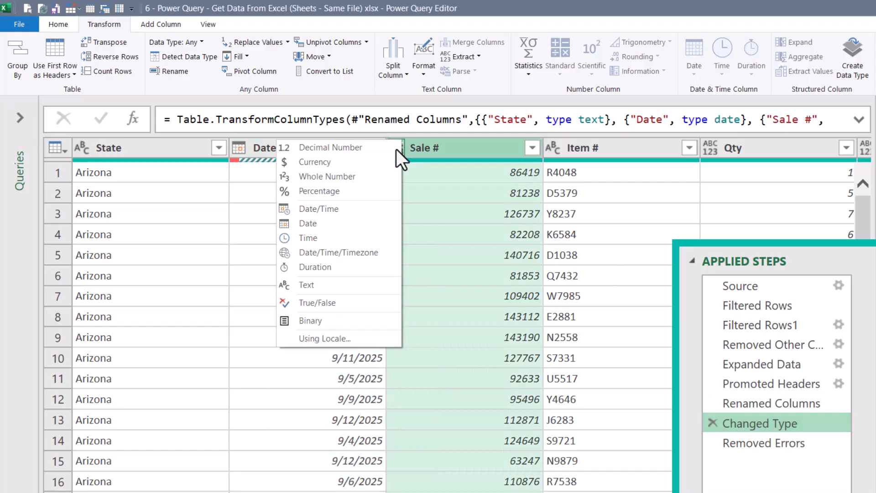
click(322, 287)
click(613, 338)
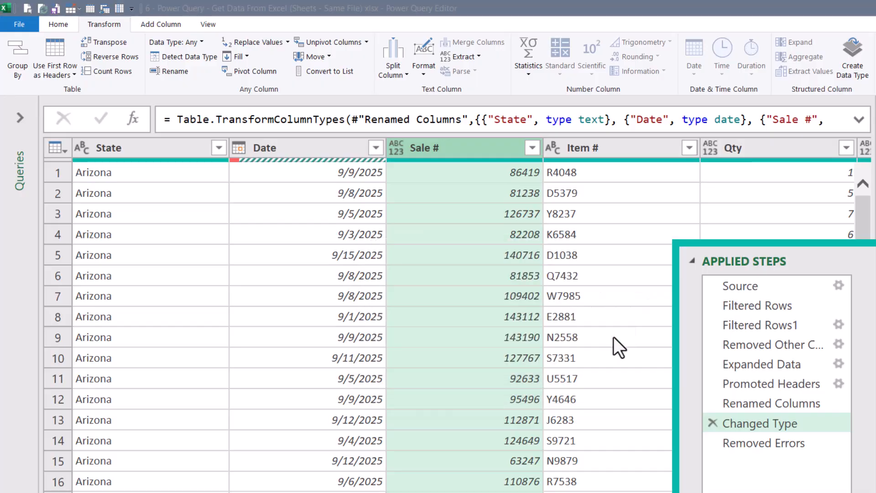
Step: Set the Item # column's data type to Text and the Qty column's to Whole Number in the Changed Type step
click(556, 144)
click(556, 144)
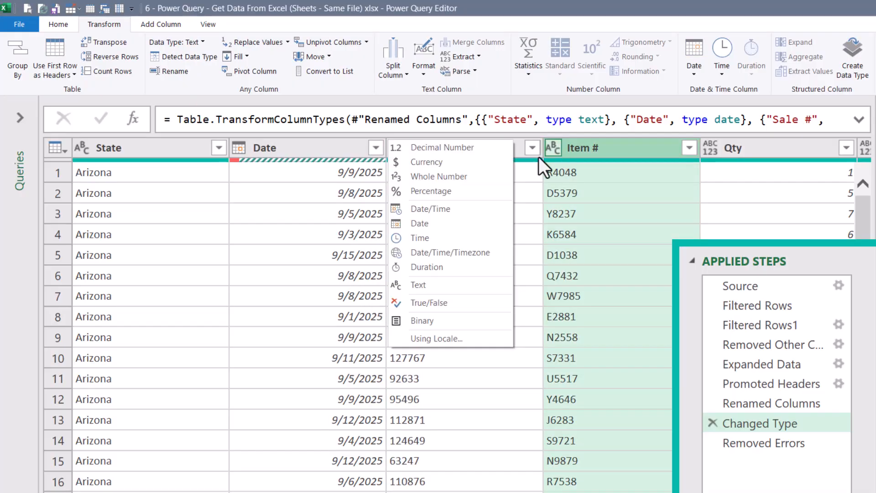
click(420, 286)
key(Return)
click(706, 143)
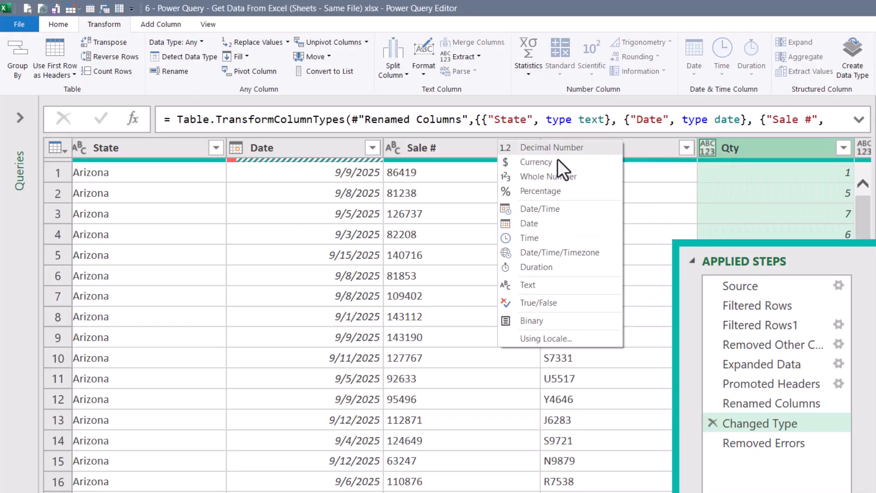
click(561, 174)
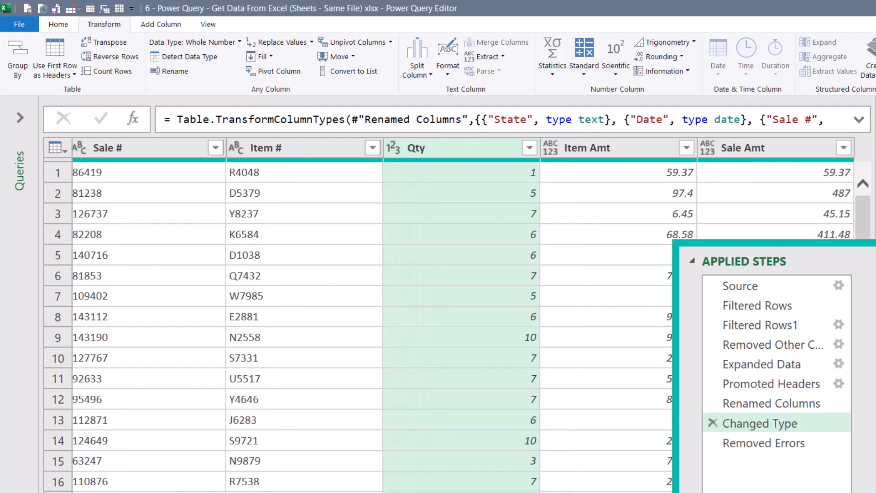
Step: Set the Item Amt and Sale Amt columns' data type to Currency in the Changed Type step and return to the Removed Errors step
click(640, 152)
ctrl+click(734, 151)
right_click(581, 148)
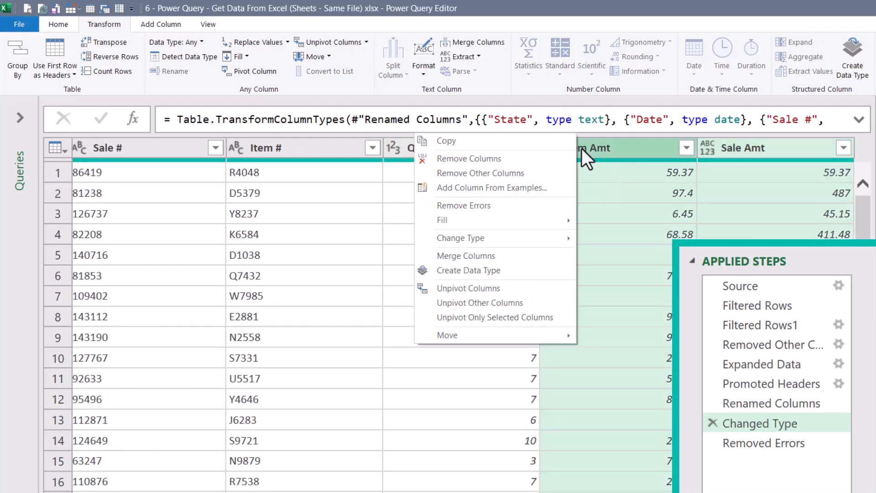
mouse_move(530, 234)
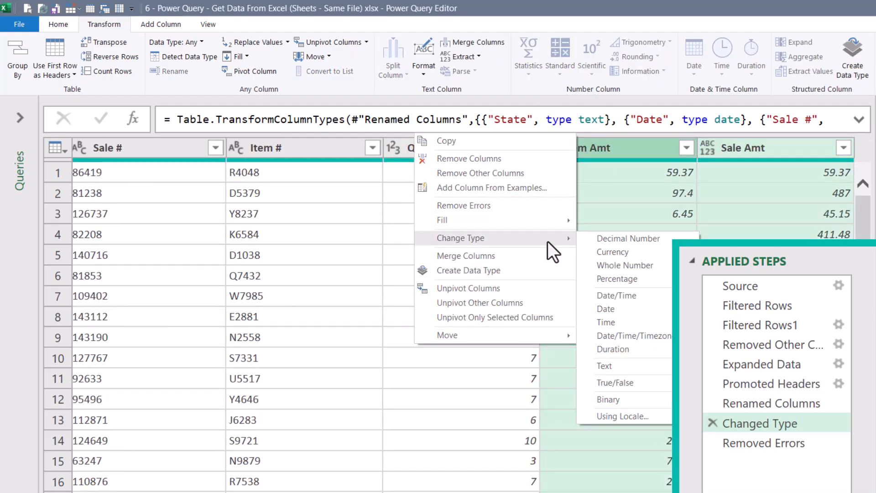
click(608, 252)
click(750, 443)
scroll(379, 319, left, 6)
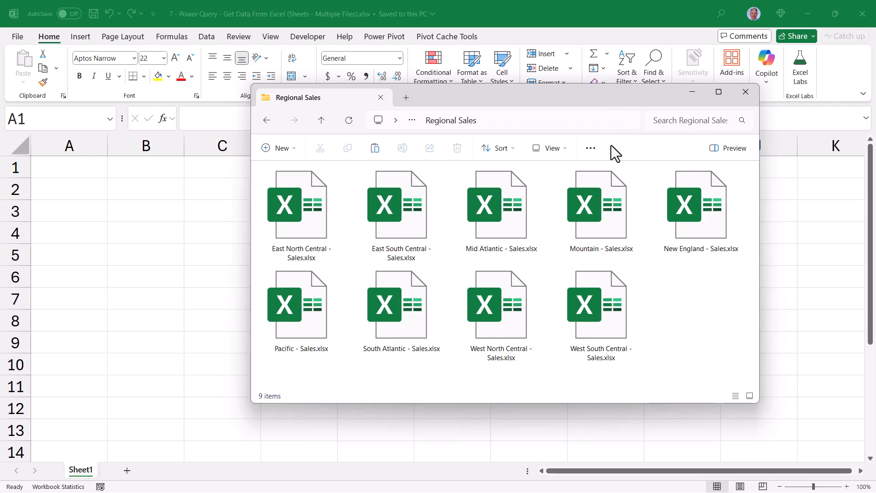
Step: Open Mountain - Sales.xlsx from the Regional Sales folder and examine the data layout on each state sheet
double_click(601, 191)
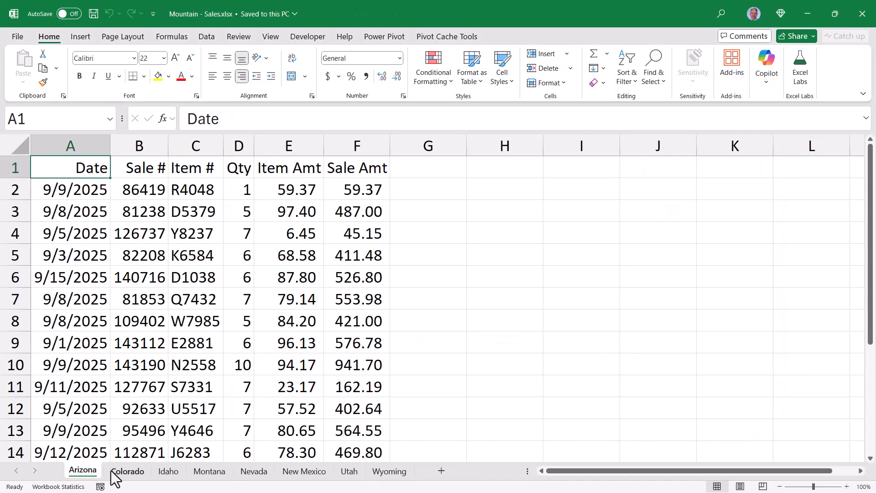
click(119, 471)
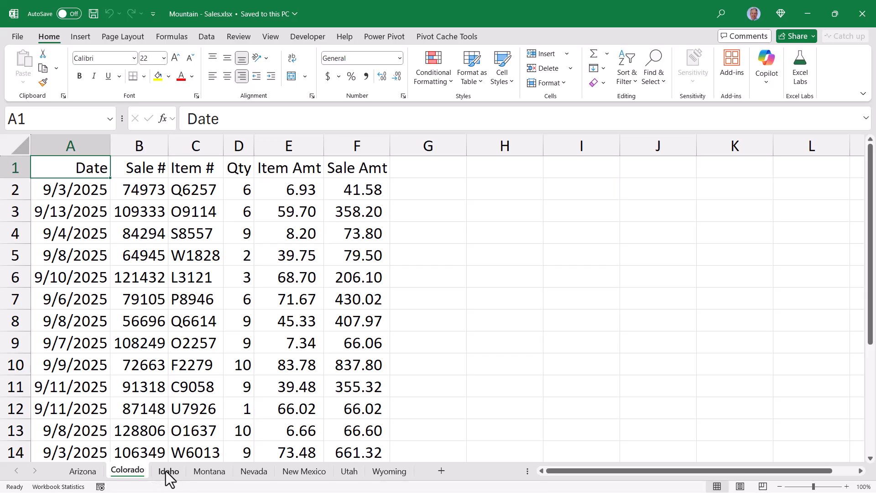
click(168, 472)
click(223, 472)
click(255, 471)
click(312, 471)
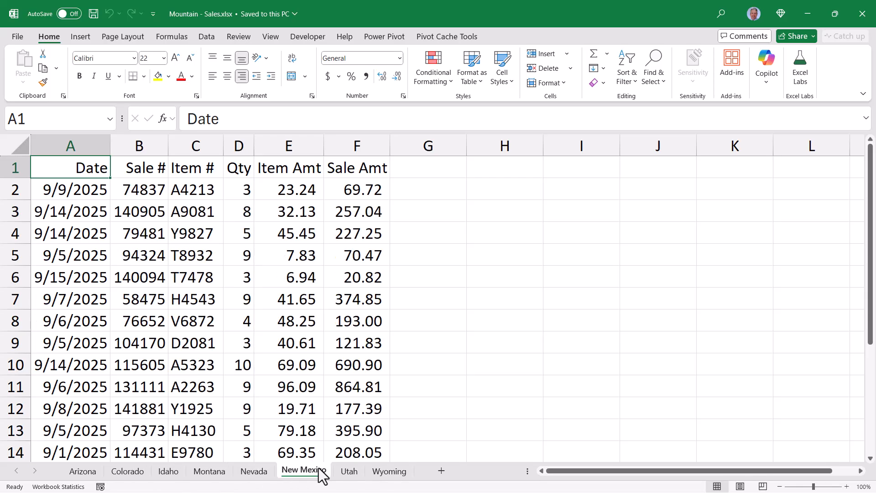
click(349, 473)
click(378, 477)
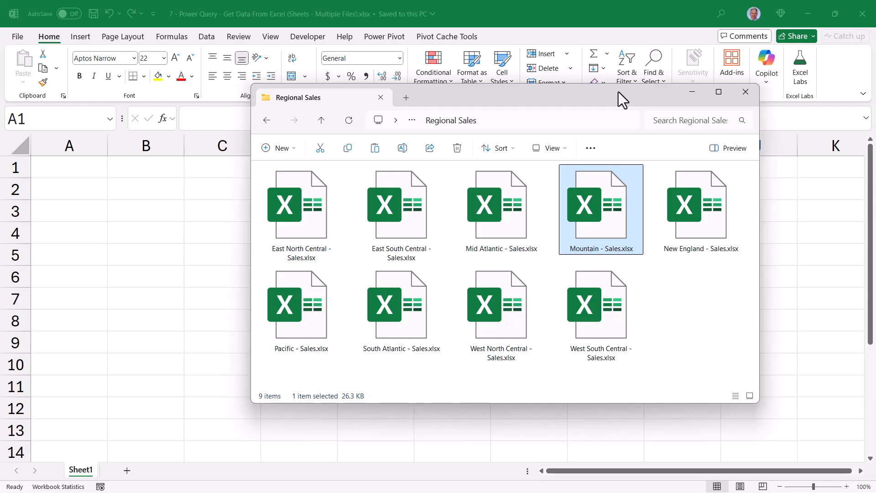
Step: In the blank workbook, get data from the Regional Sales folder and open its file list for transformation in Power Query
click(586, 1)
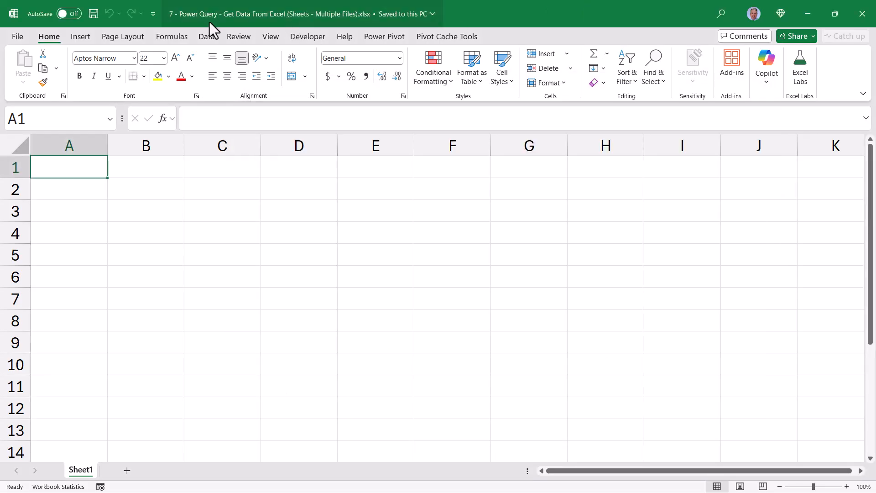
click(206, 36)
click(15, 78)
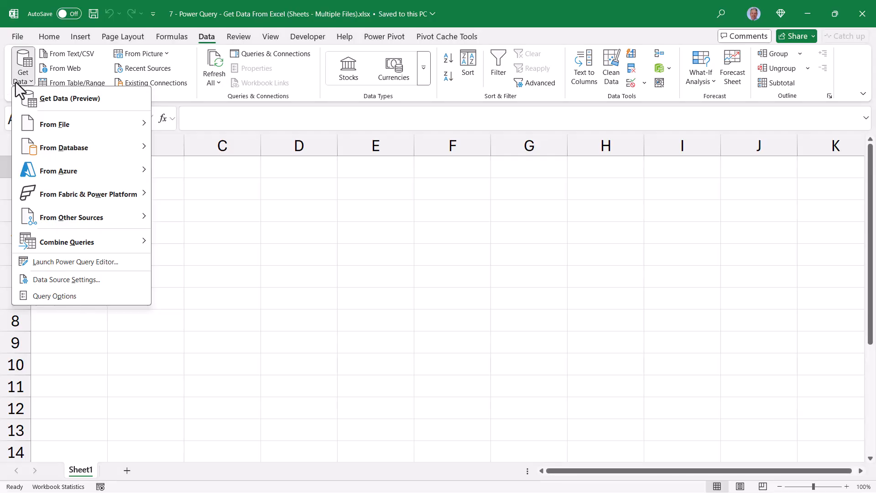
mouse_move(27, 126)
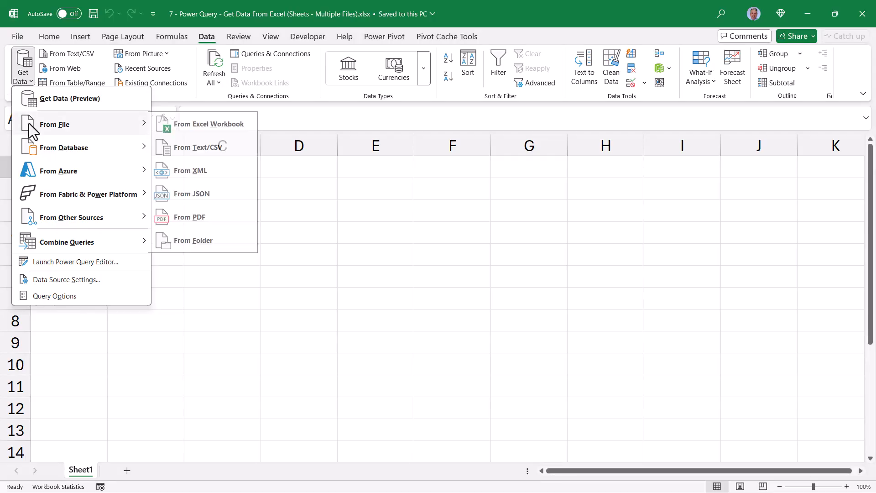
click(242, 239)
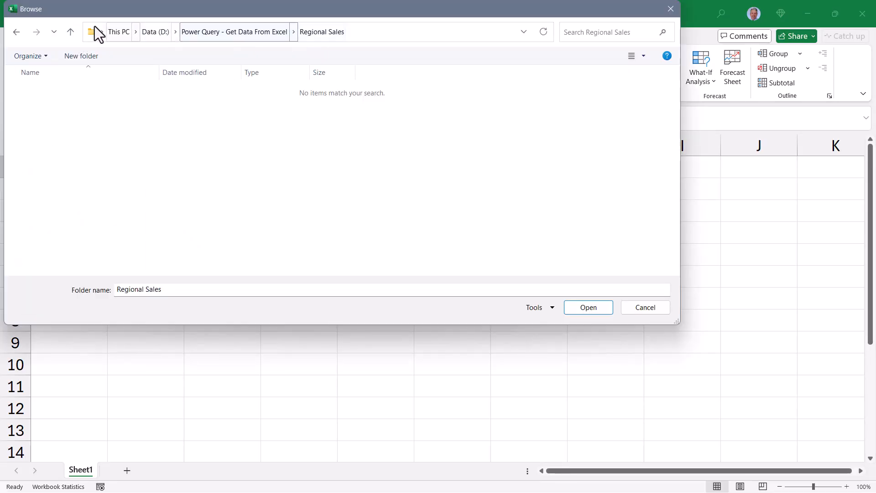
click(598, 311)
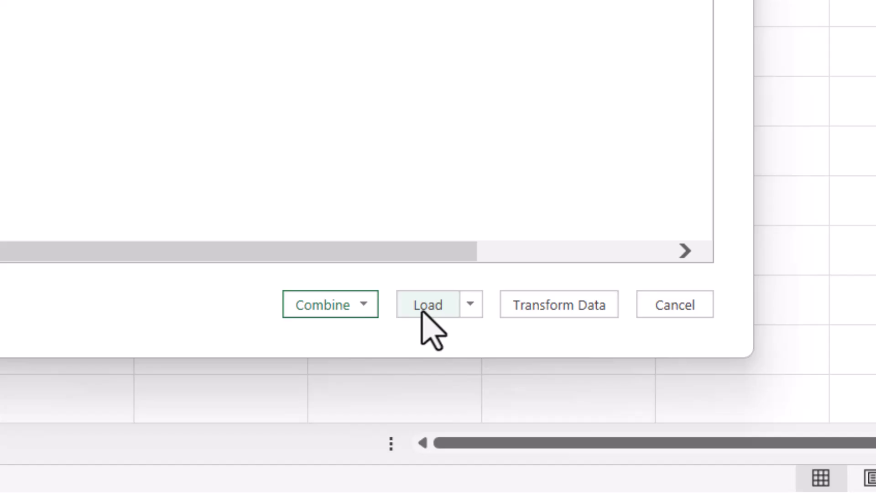
click(552, 305)
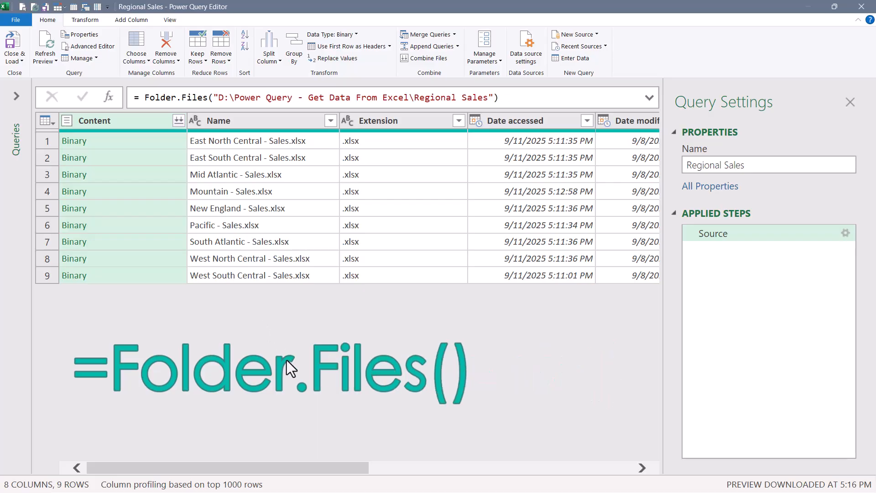
Step: Look over the file list's columns and reduce the Name column to the text before the delimiter " -"
drag(292, 474, 552, 477)
drag(741, 492, 342, 492)
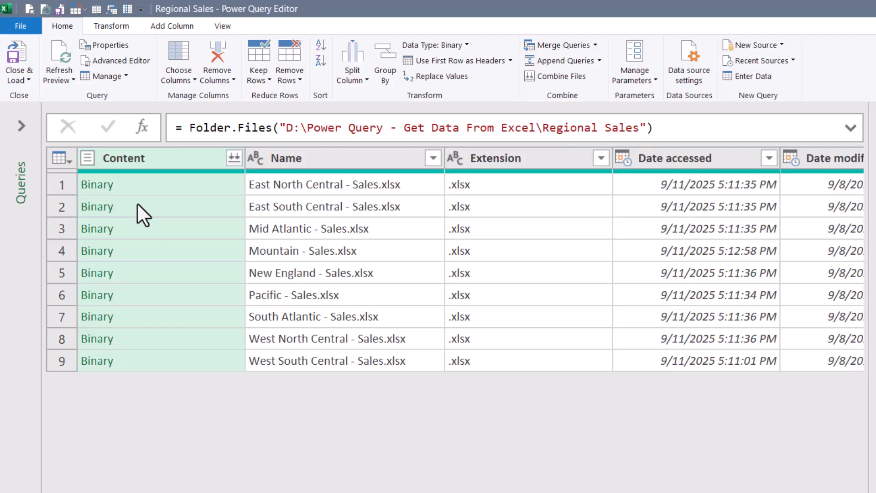
click(373, 161)
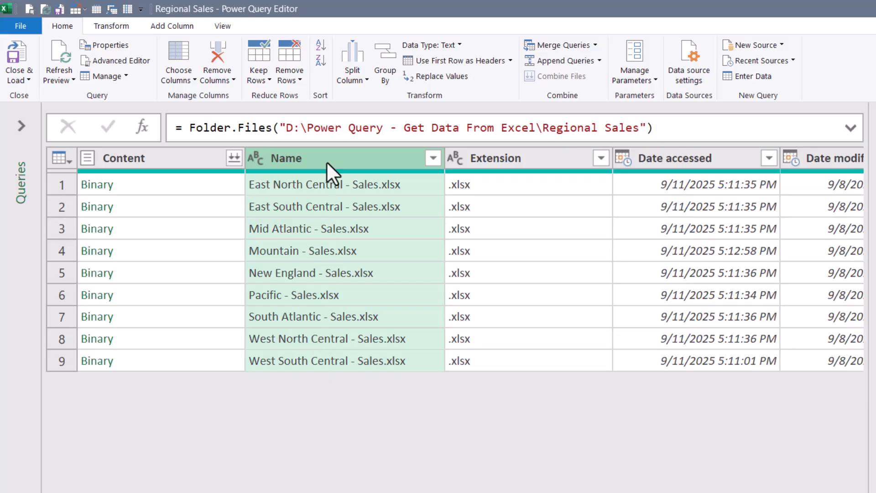
click(117, 26)
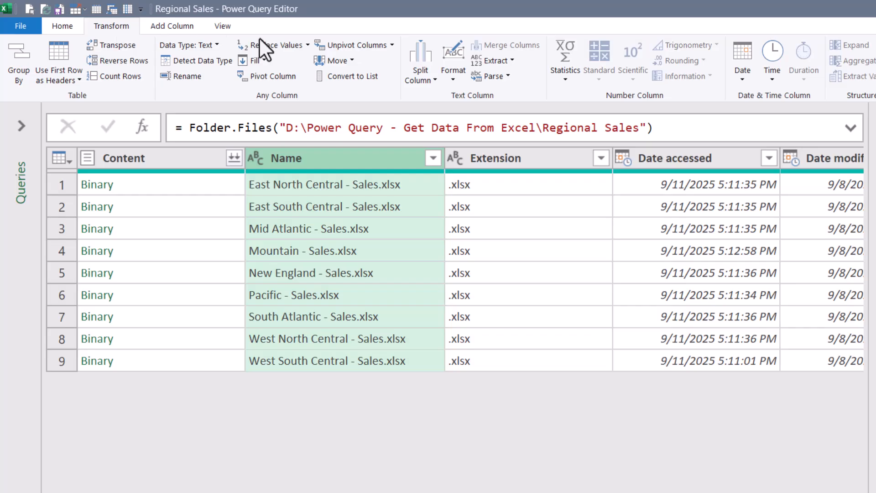
click(488, 60)
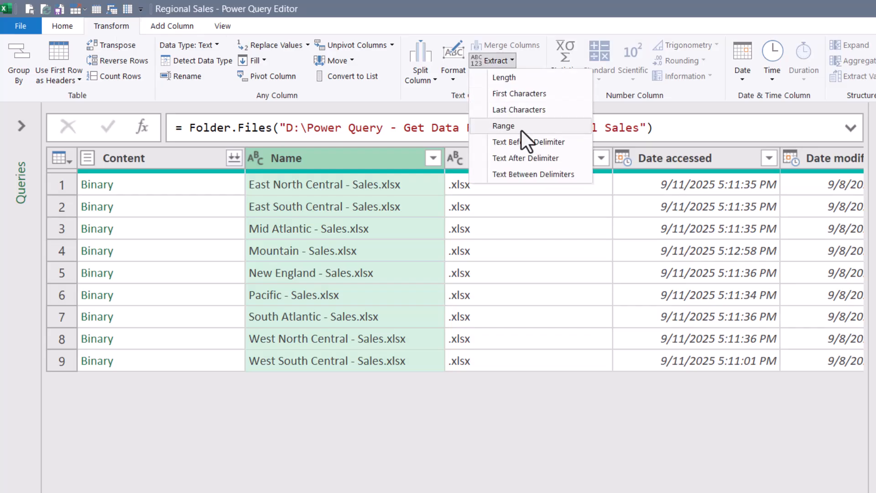
click(573, 142)
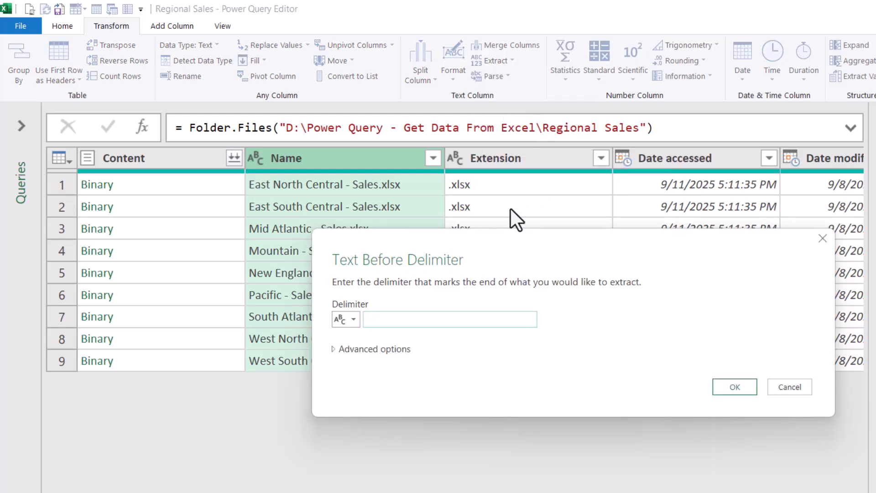
text(-)
click(727, 386)
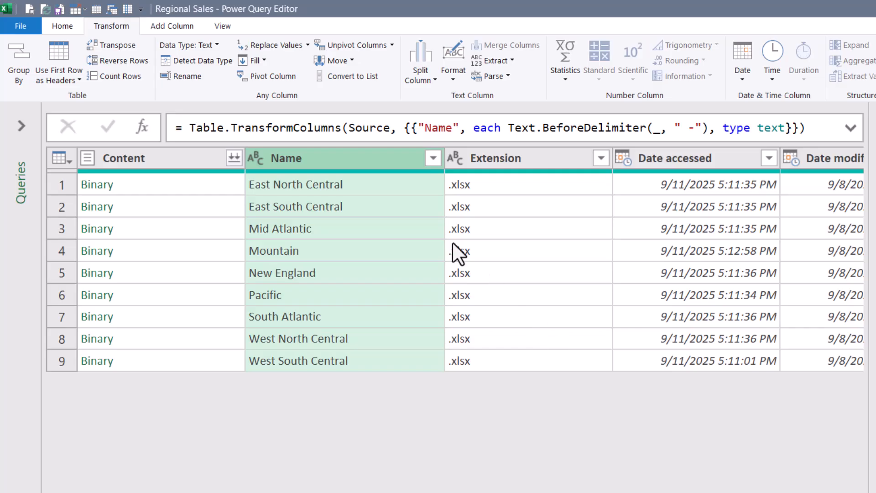
Step: Keep only the Name and Content columns, with Name first, and remove all other columns
ctrl+click(134, 156)
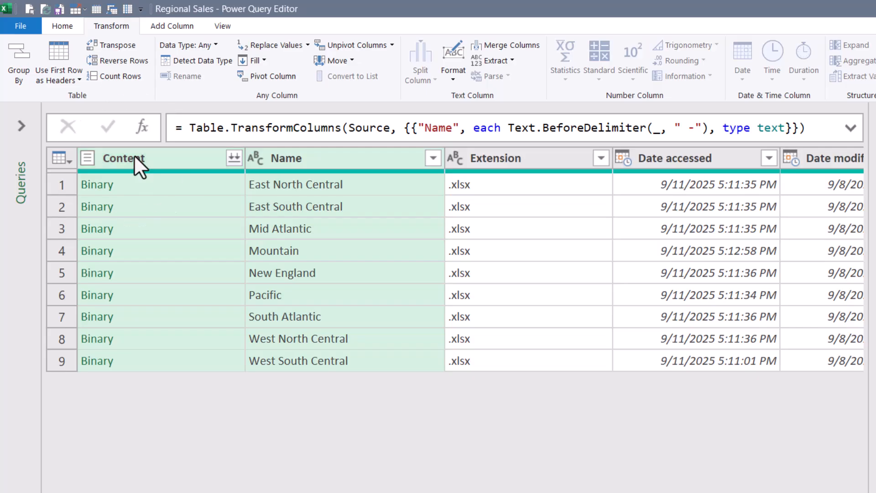
right_click(134, 155)
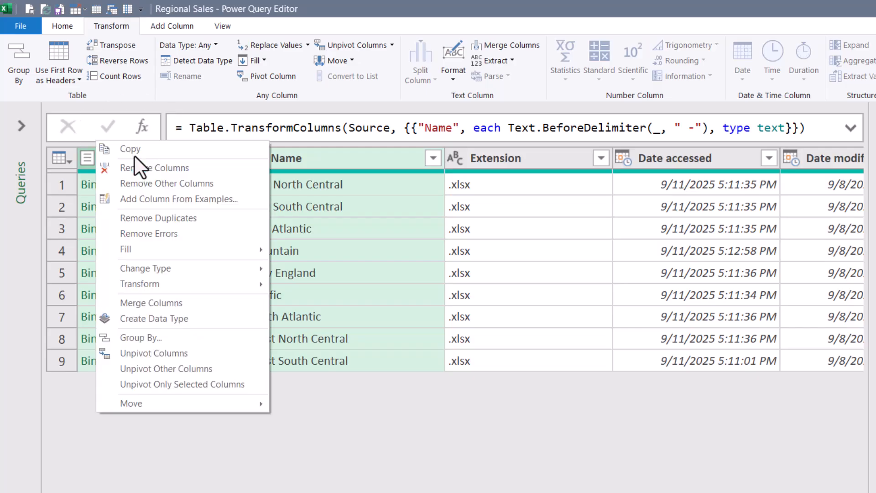
click(150, 187)
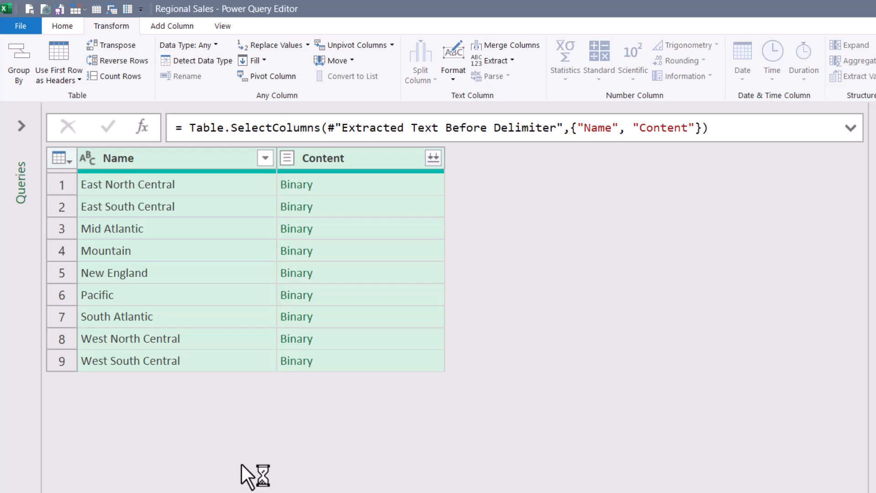
Step: Add a custom column named Custom with the formula Excel.Workbook([Content])
click(329, 157)
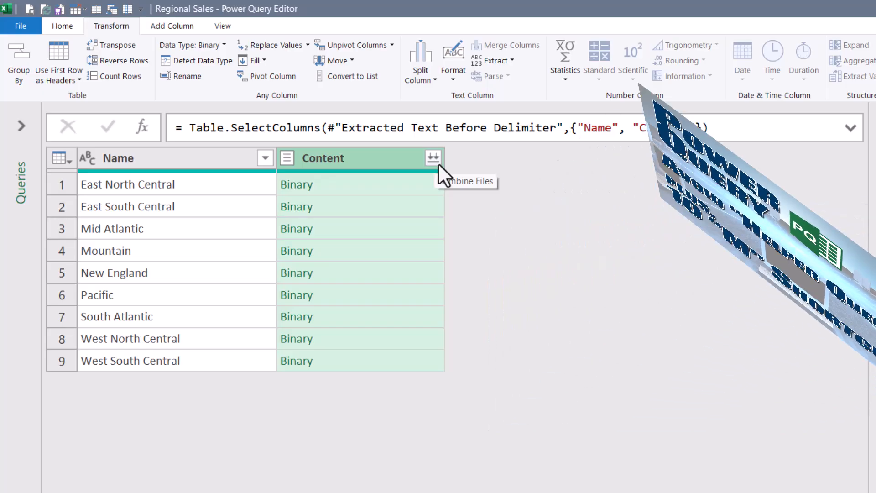
click(163, 23)
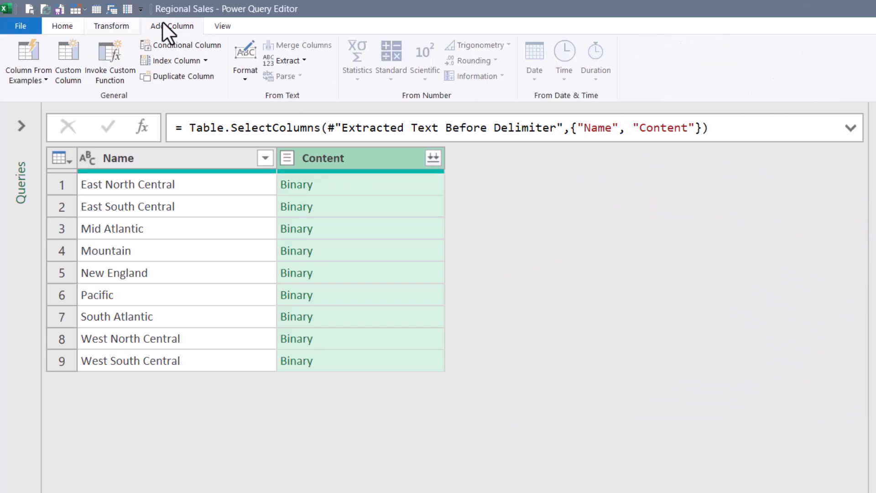
click(75, 51)
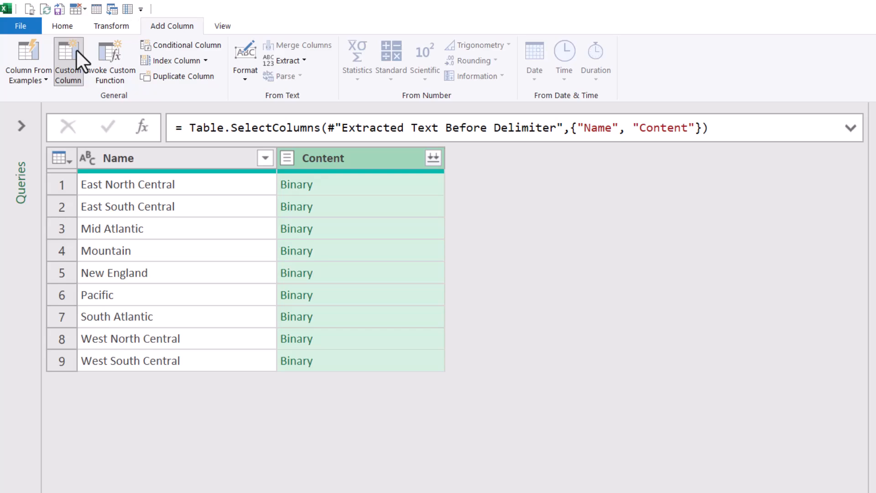
text(exc)
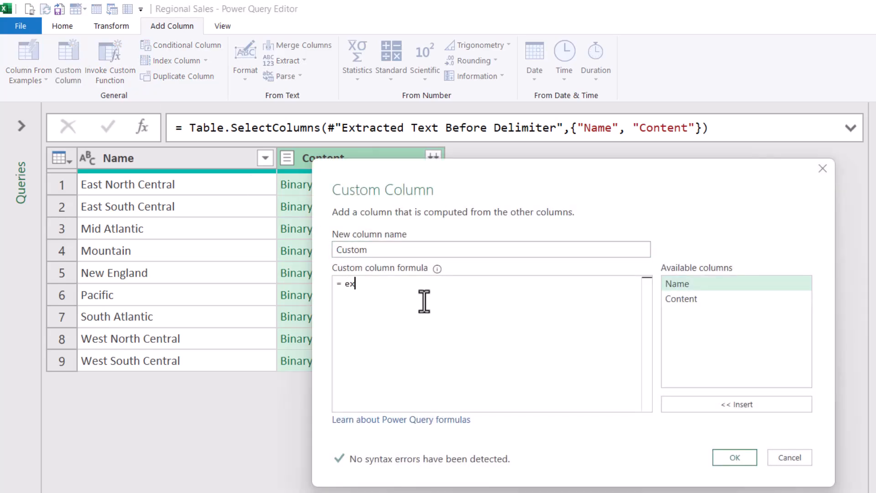
key(Down)
key(Down)
key(Down)
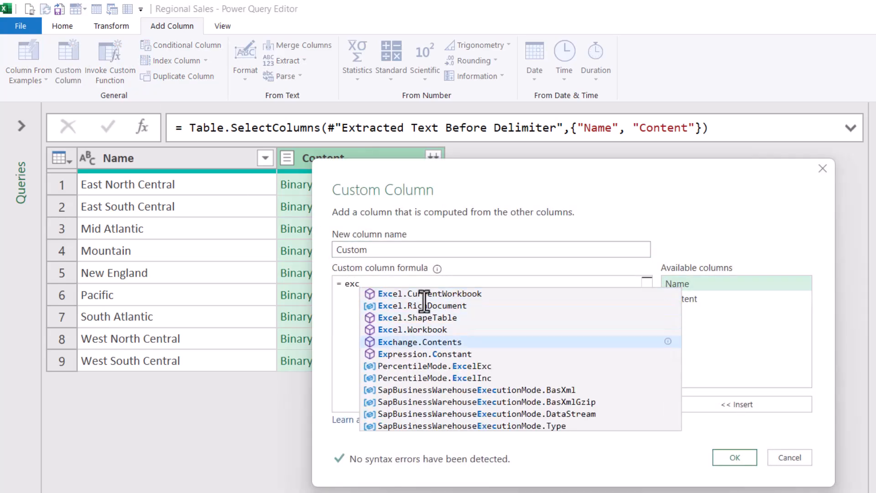
key(Tab)
text(()
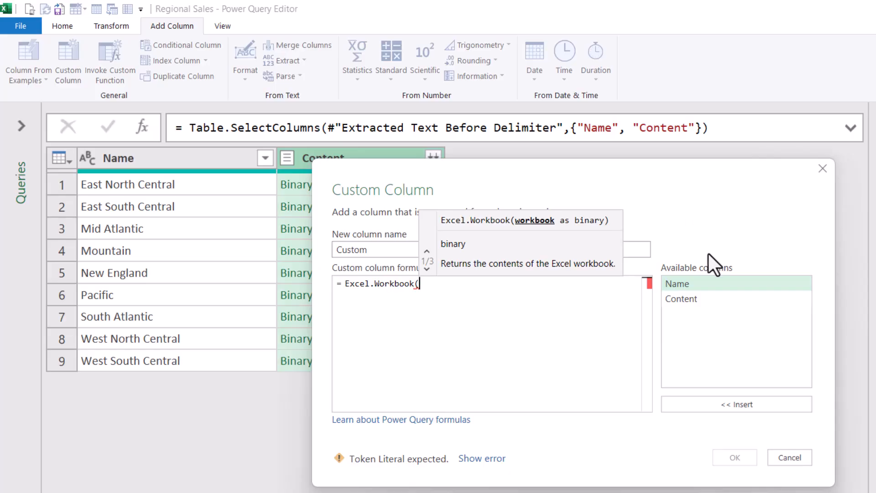
double_click(689, 298)
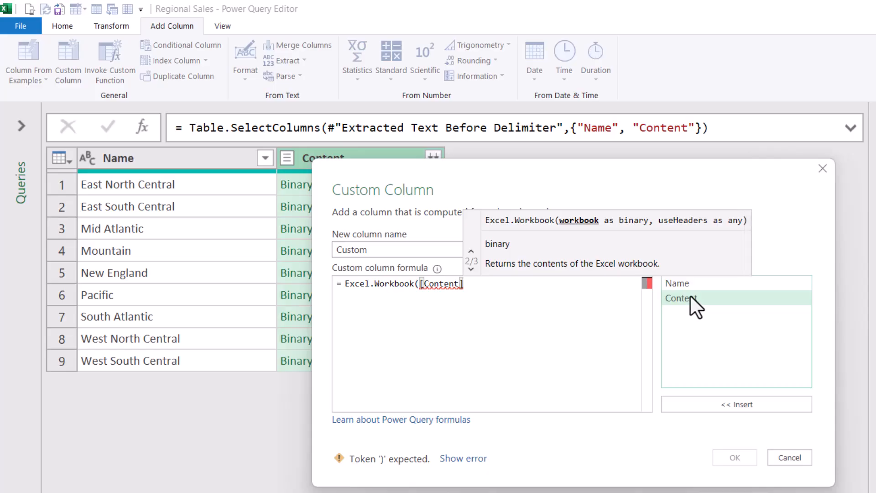
text())
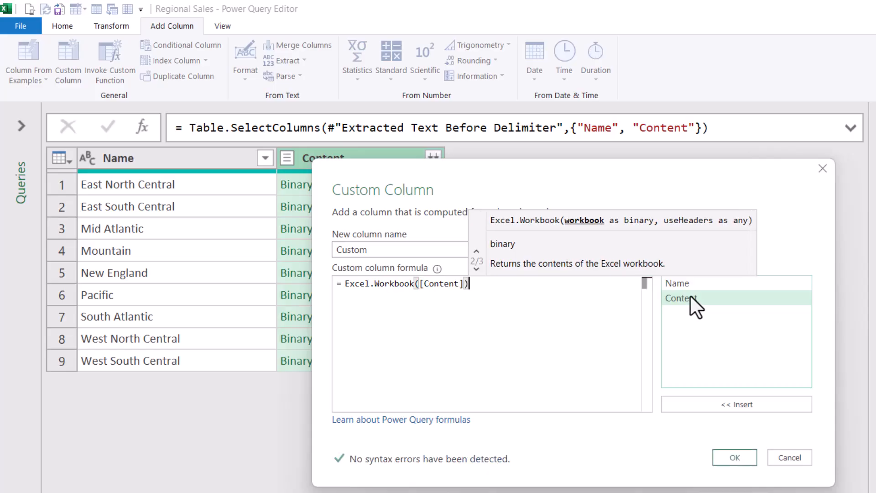
click(728, 466)
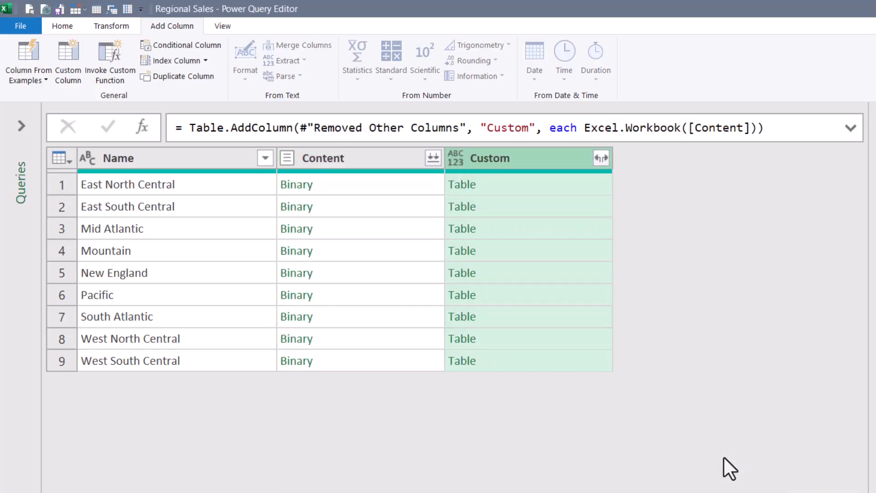
Step: Preview the East North Central table in the Custom column and remove the Content column
click(515, 187)
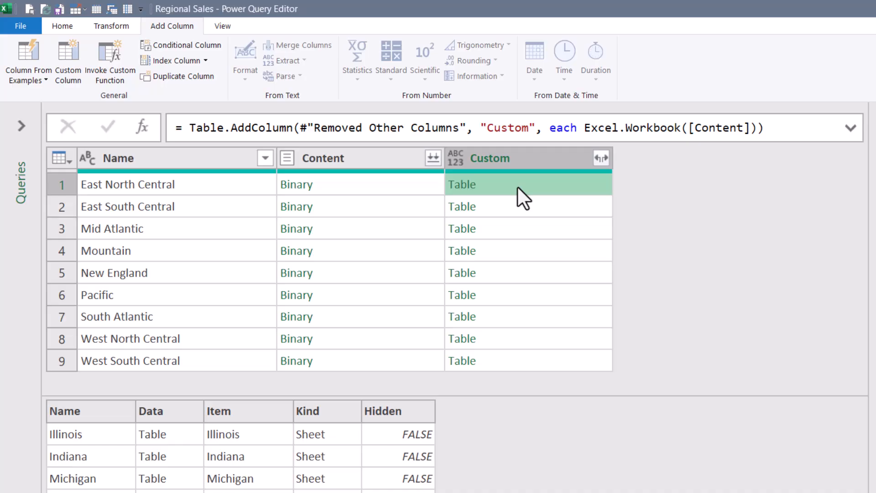
click(405, 159)
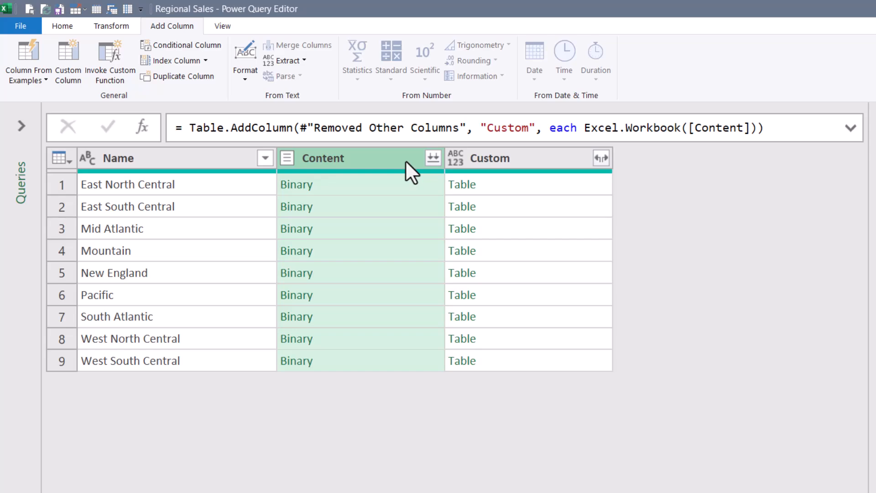
key(Delete)
Step: Preview the East North Central table and expand the Custom column to only Name and Data, without the original column name as prefix
click(398, 184)
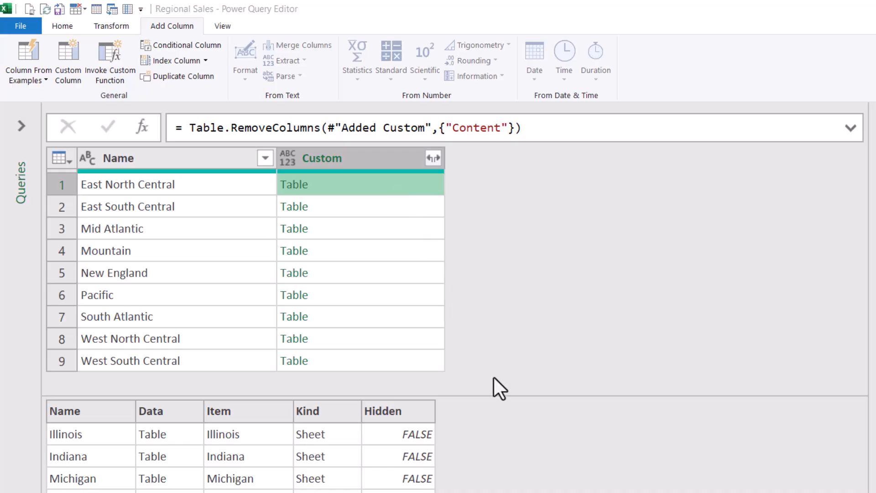
click(433, 157)
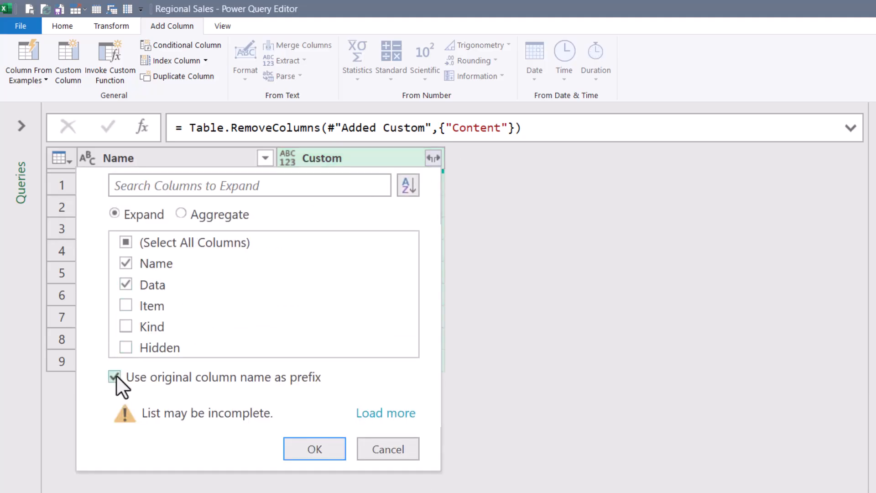
click(114, 377)
click(316, 455)
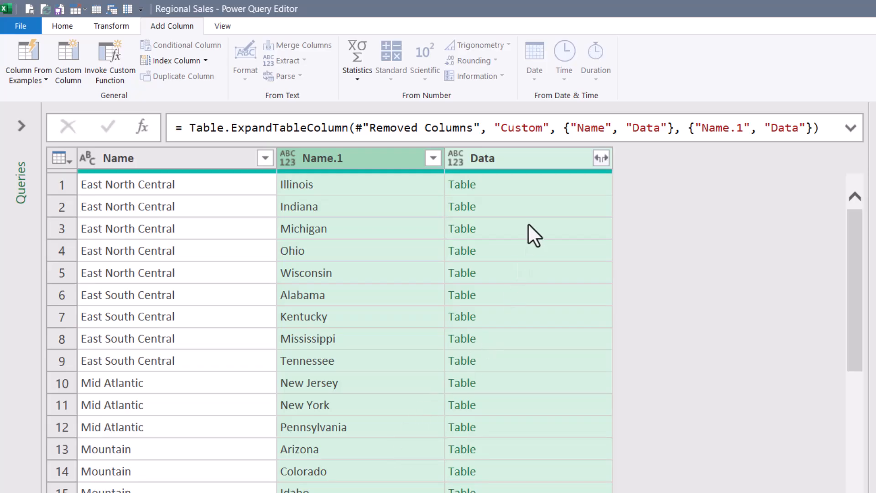
Step: Preview the Indiana table and expand the Data column into Column1 through Column6 without a column name prefix
click(523, 210)
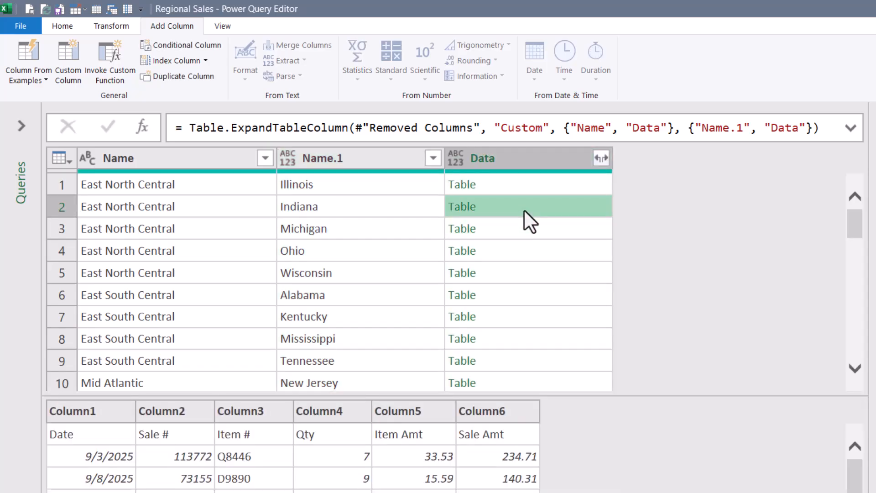
click(524, 155)
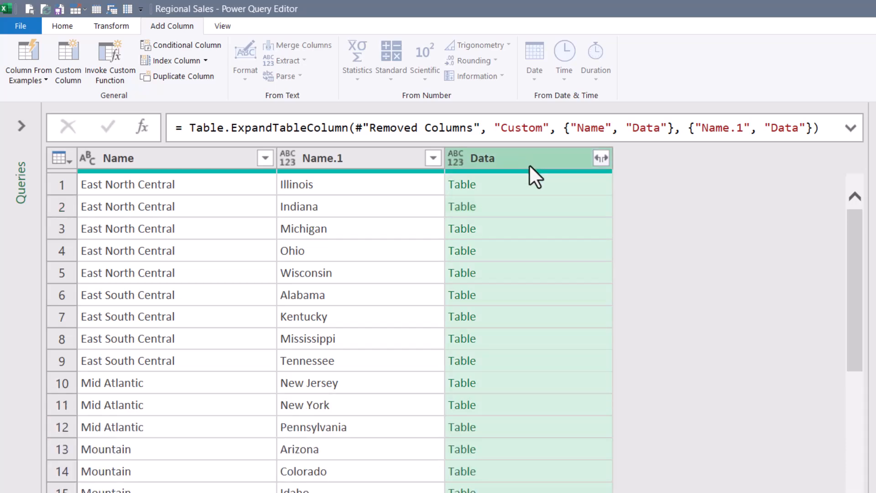
click(600, 158)
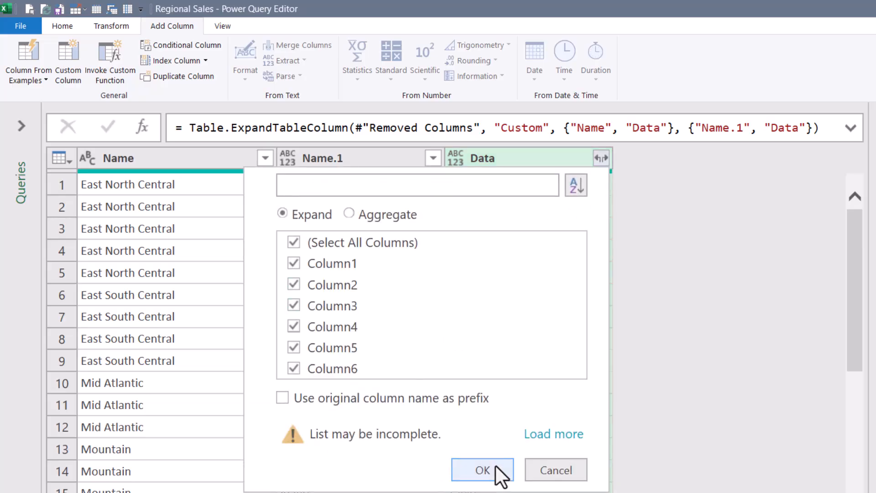
click(495, 466)
Step: Look over the expanded columns and use the first row as headers
click(169, 160)
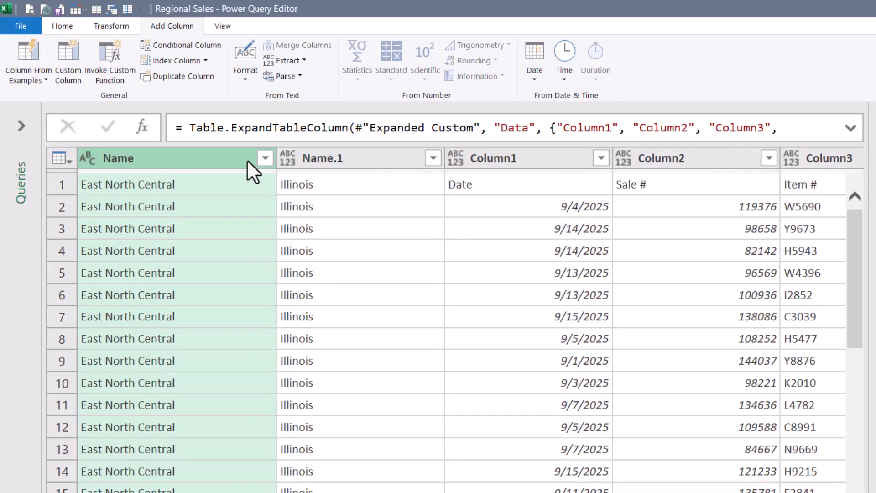
click(343, 160)
scroll(461, 321, right, 10)
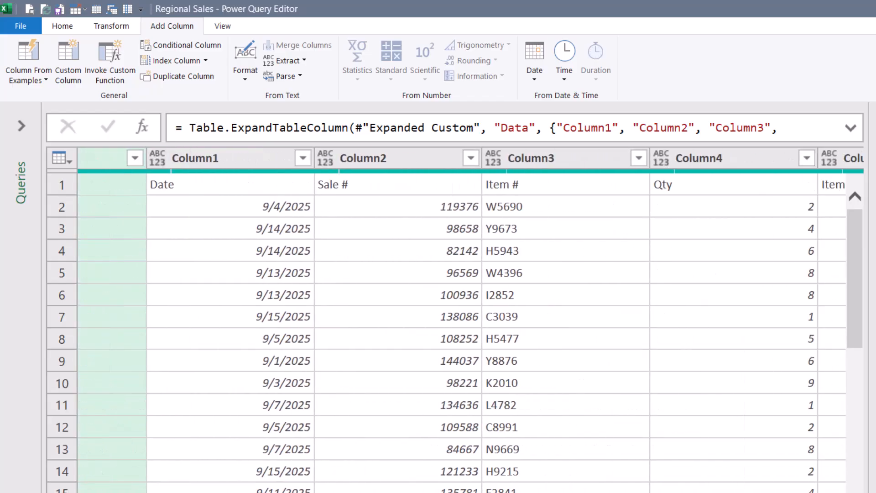
scroll(456, 319, left, 11)
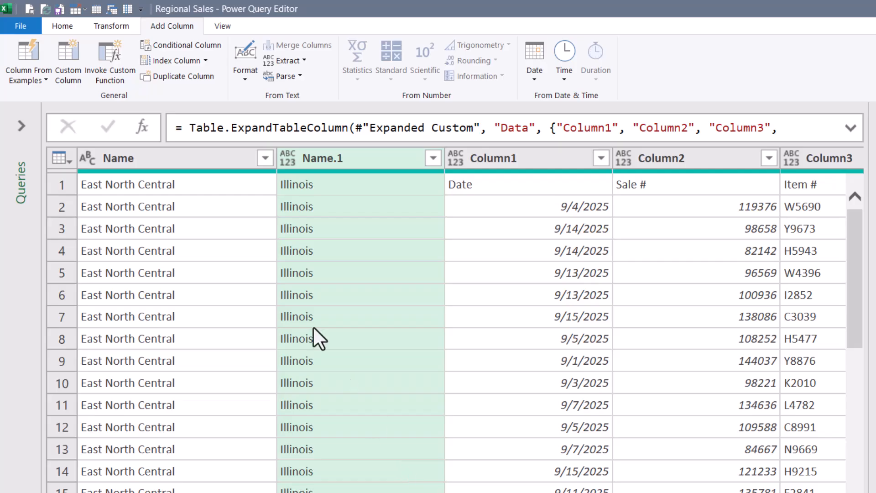
click(62, 26)
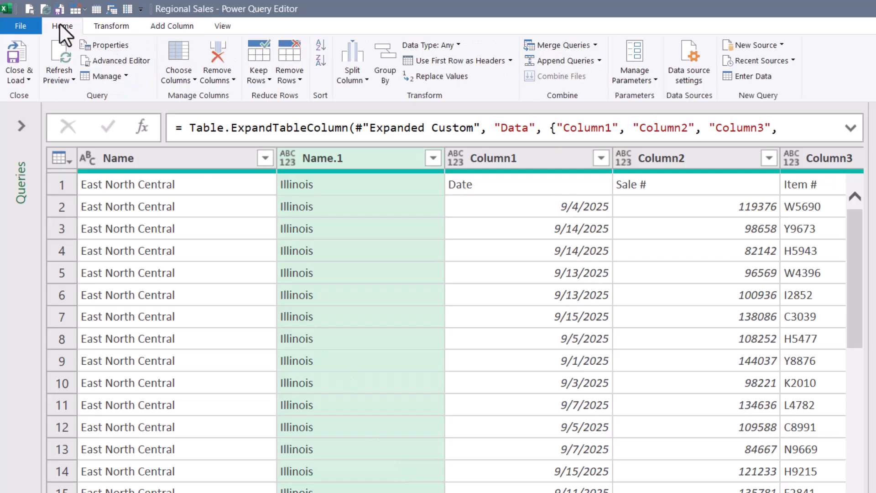
click(450, 61)
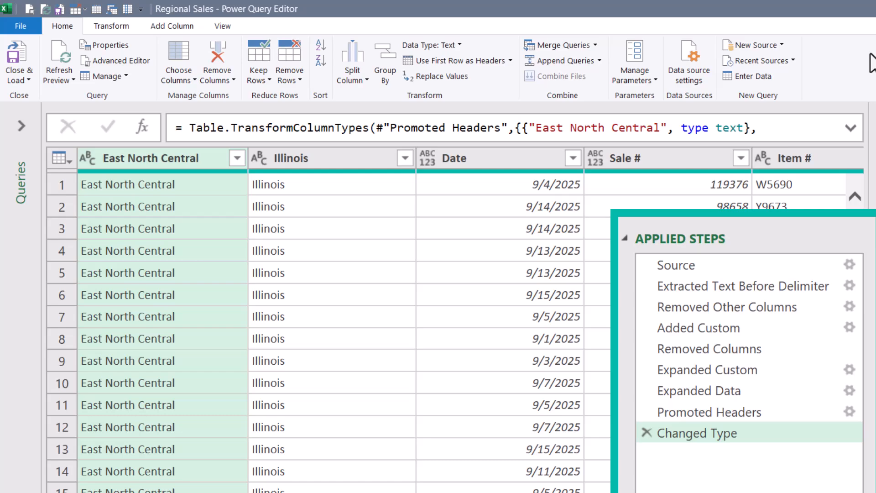
Step: Inspect the hard-coded "East North Central" and "Illinois" names in the Changed Type formula and delete that applied step
click(850, 128)
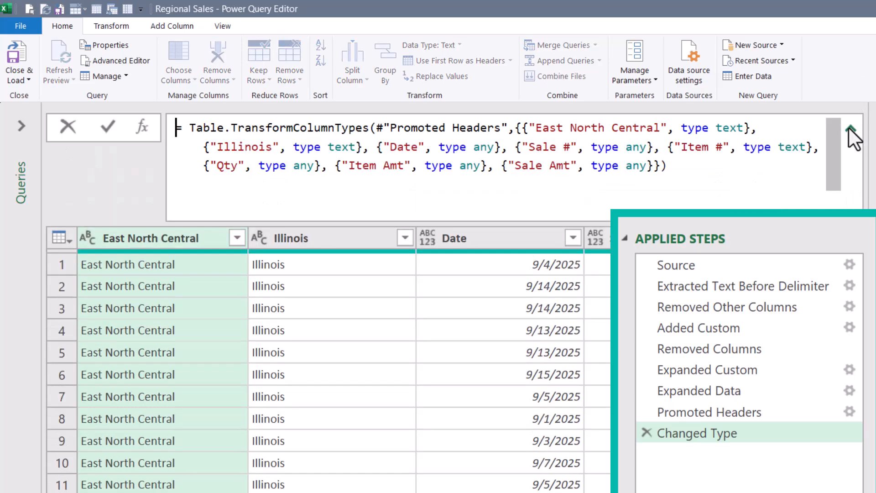
drag(529, 128, 663, 128)
drag(212, 146, 279, 146)
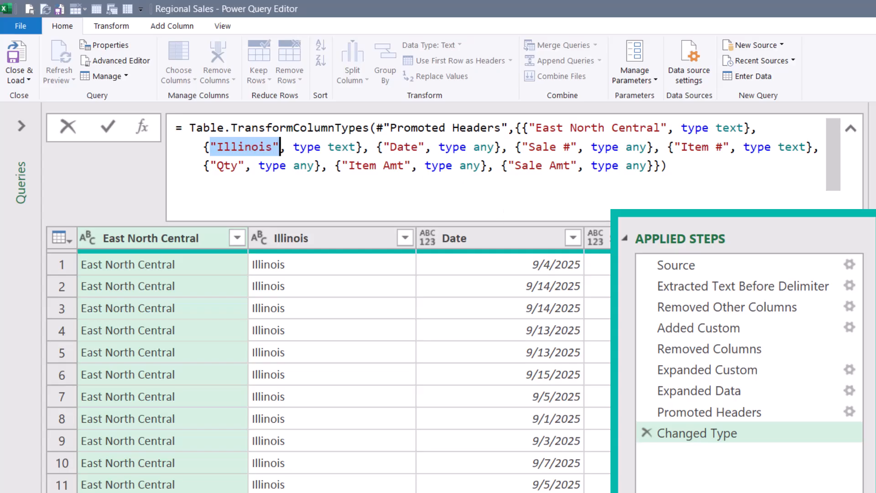
click(645, 430)
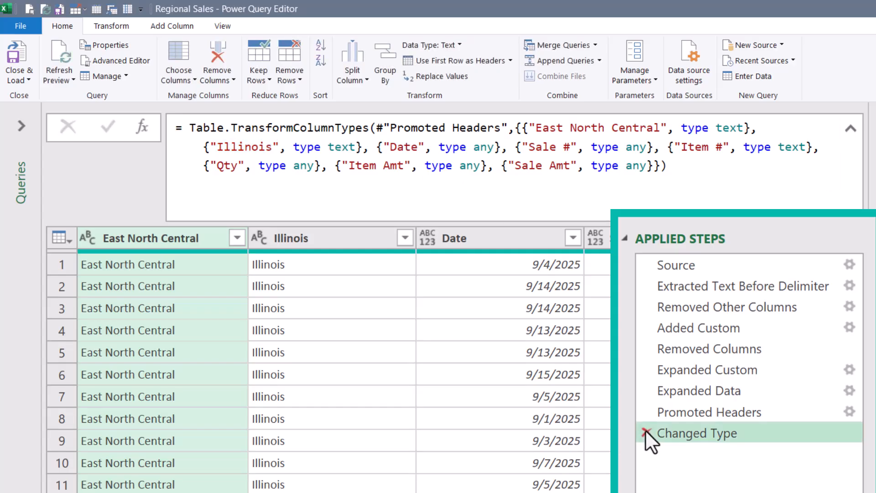
click(645, 430)
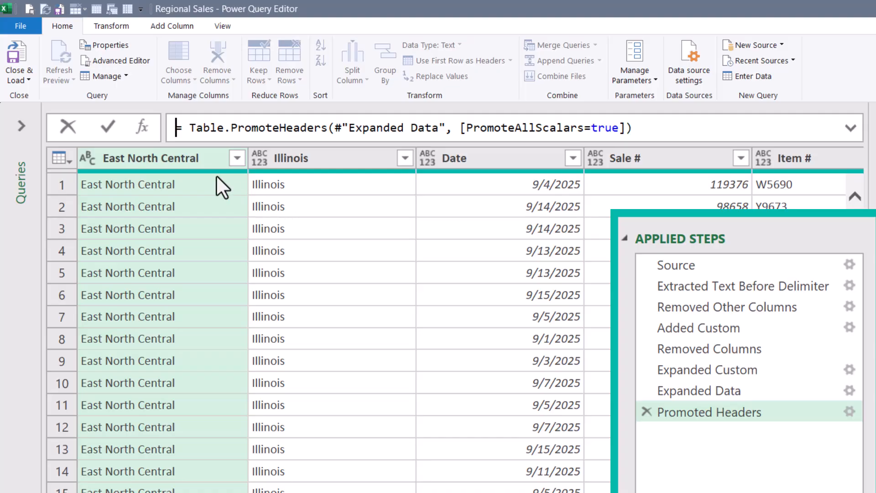
Step: Rename the East North Central column to Region
double_click(196, 159)
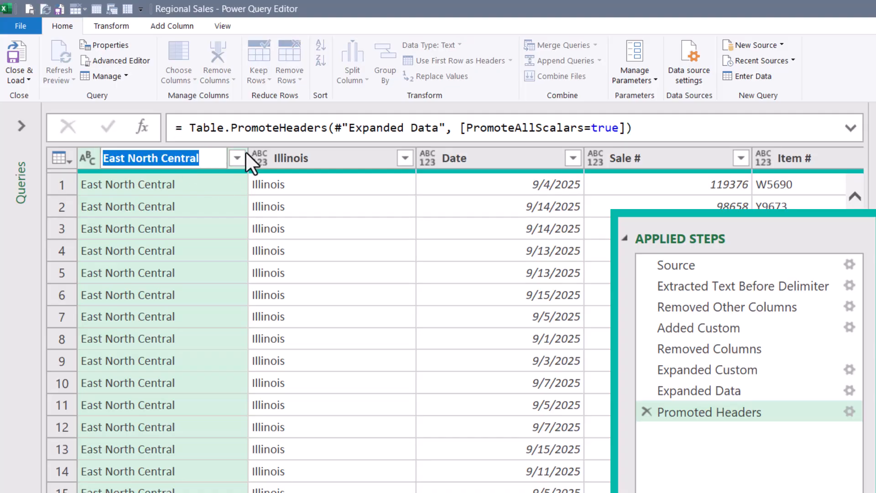
text(Region)
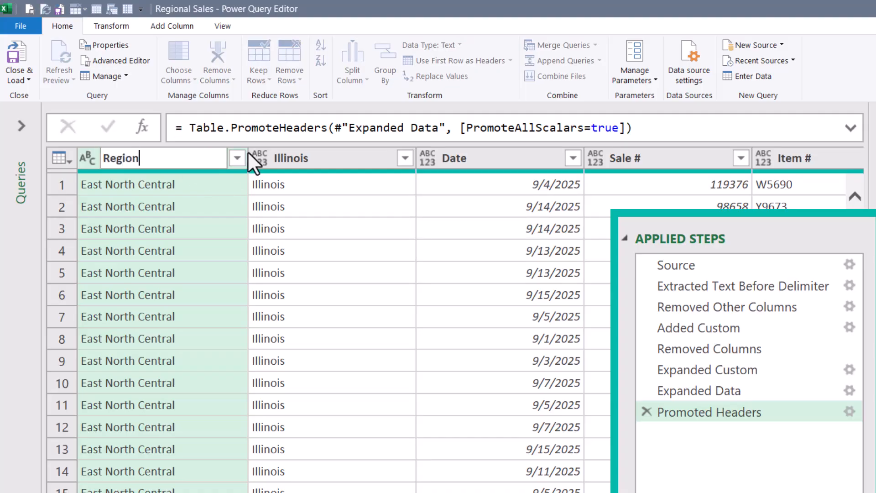
key(Return)
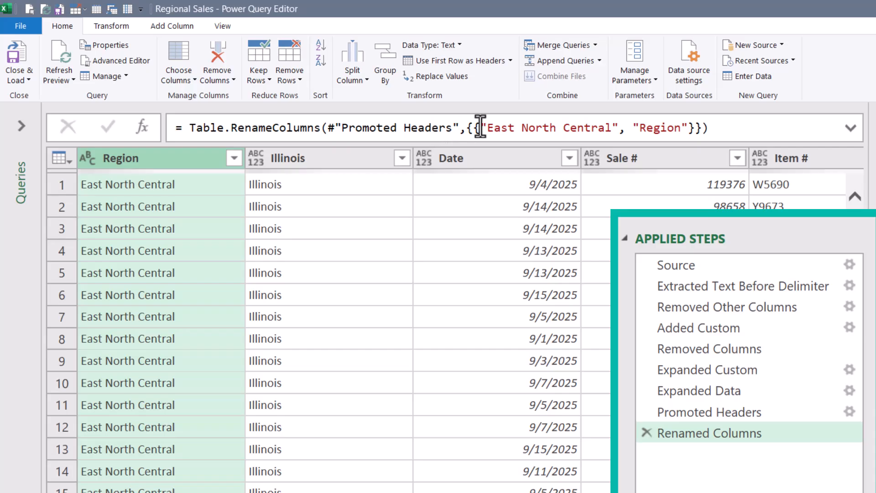
Step: Replace the hard-coded "East North Central" in the rename formula with Table.ColumnNames(#"Promoted Headers"){0}
drag(478, 128, 619, 128)
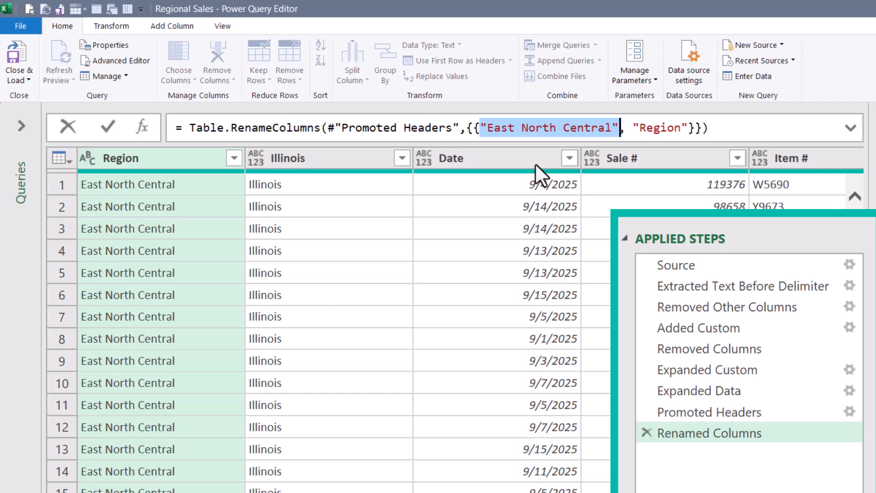
key(Delete)
text(Table.ColumnNames)
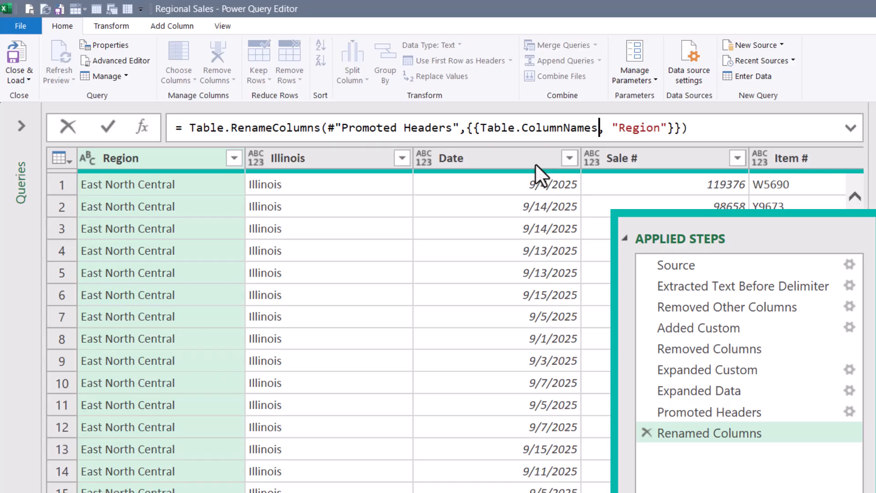
text(()
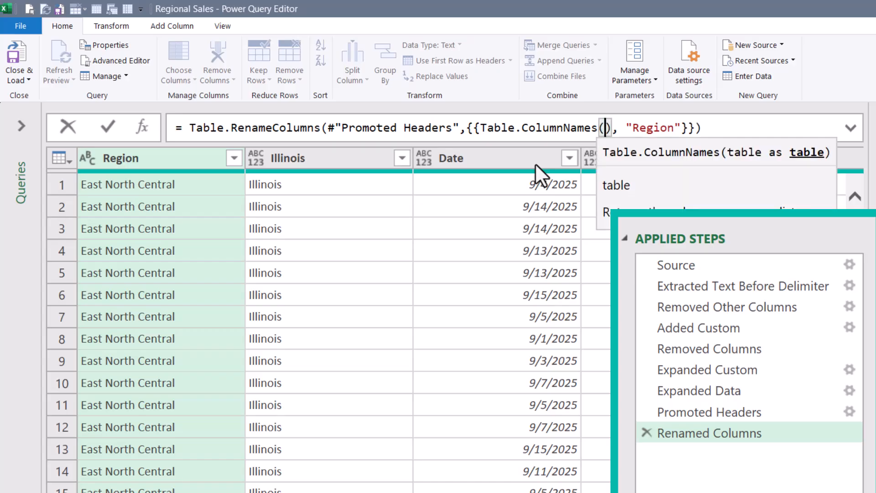
text(#p)
key(Tab)
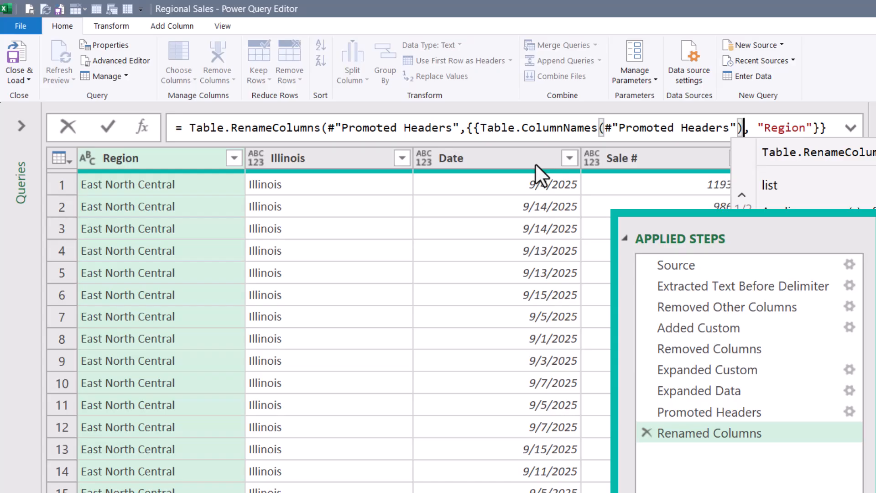
text({0)
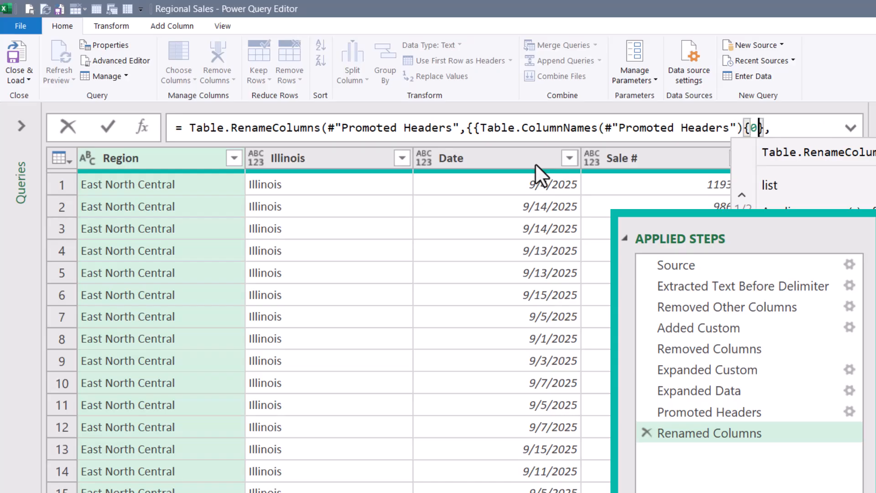
key(Return)
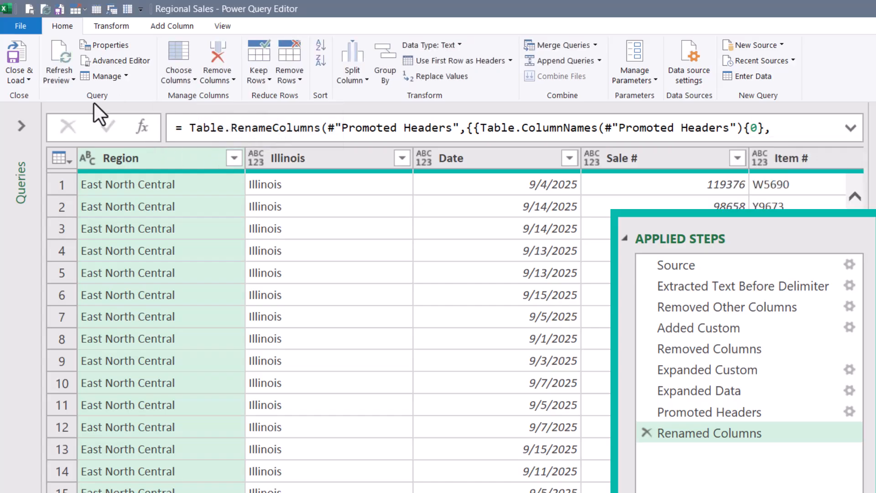
Step: Rename the Illinois column to State
mouse_move(91, 173)
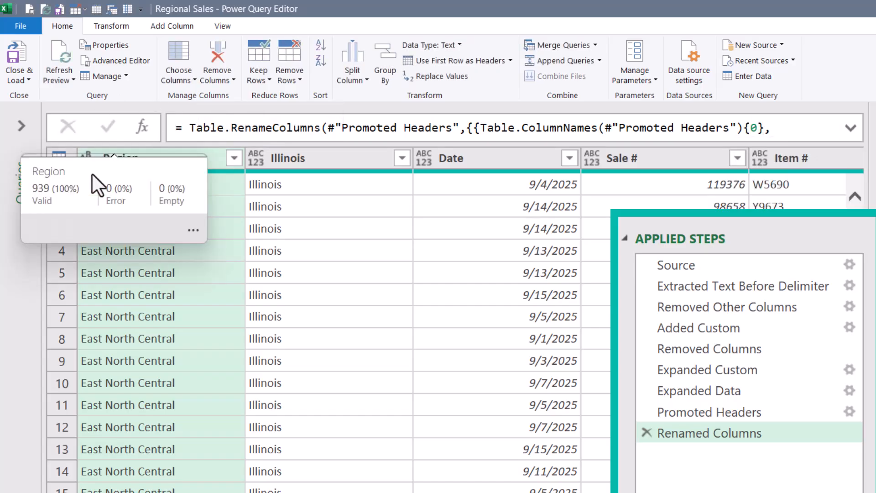
double_click(283, 155)
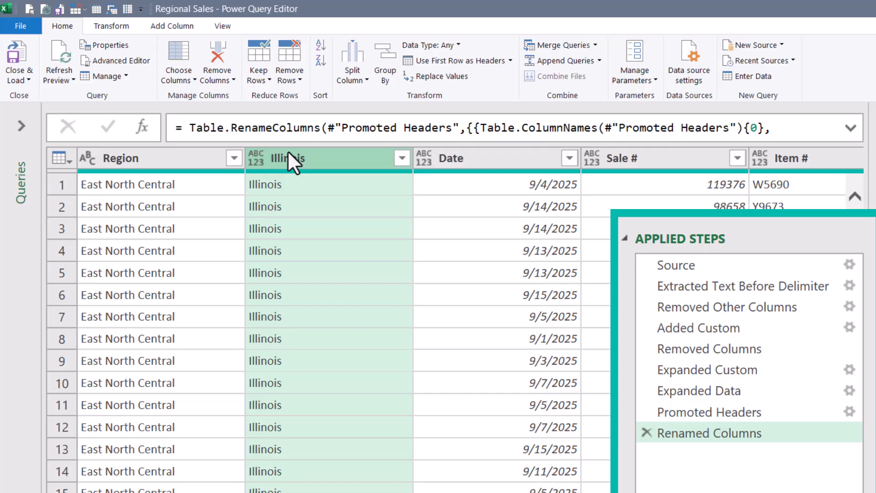
text(State)
key(Return)
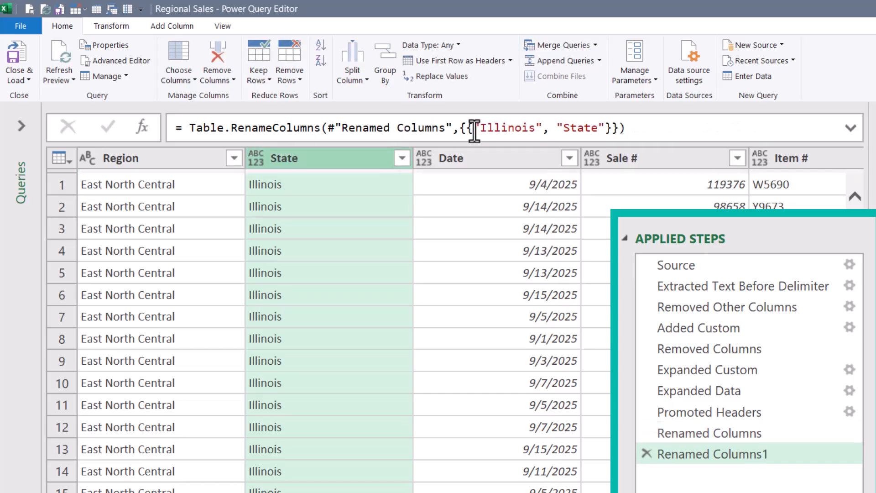
Step: Replace the hard-coded "Illinois" in the second rename formula with Table.ColumnNames(#"Promoted Headers"){1}
drag(475, 128, 543, 129)
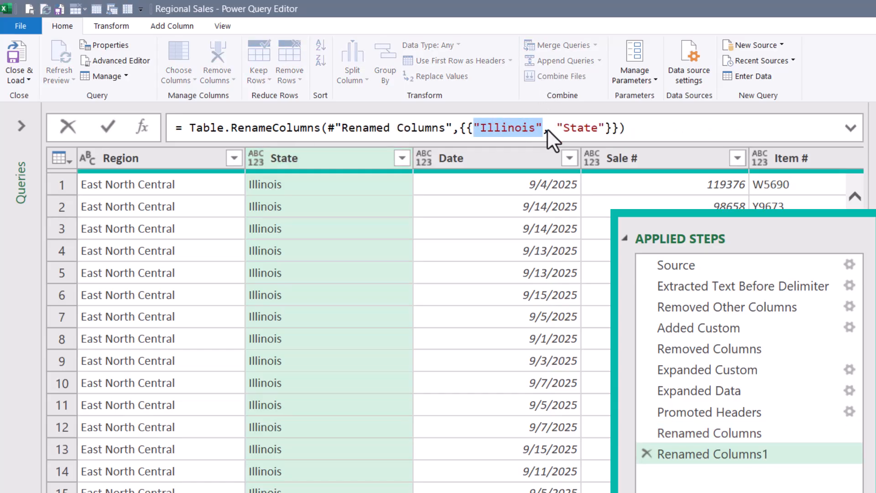
key(BackSpace)
text(Table.ColumnNames)
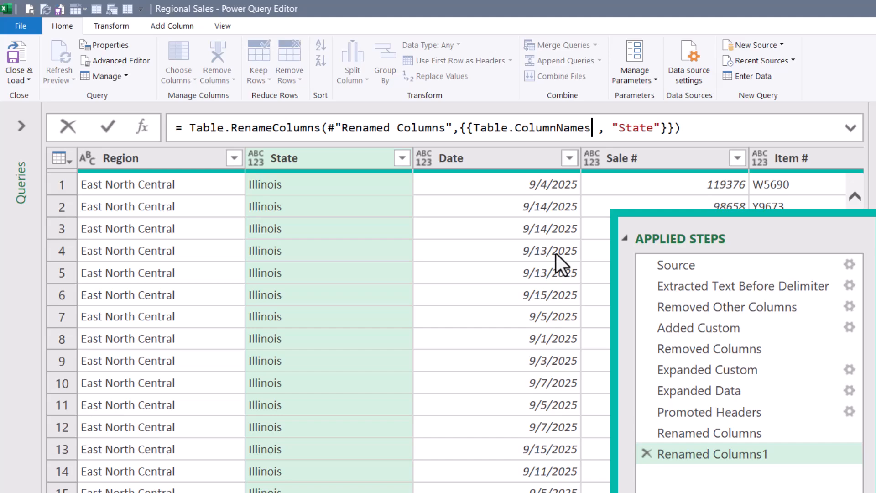
text(()
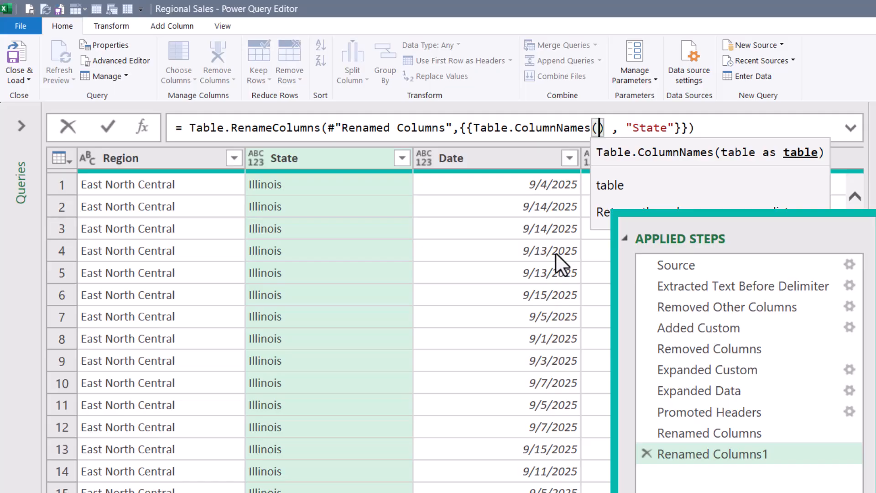
text(#p)
key(Tab)
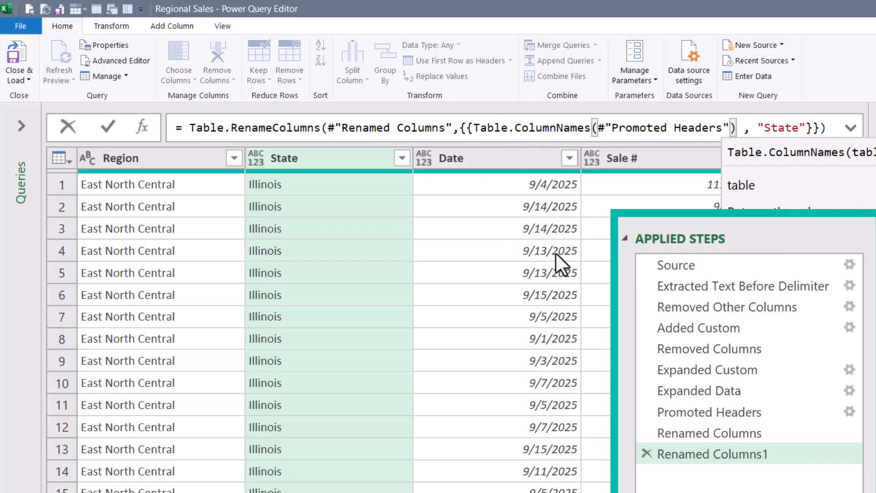
key(Right)
text({1)
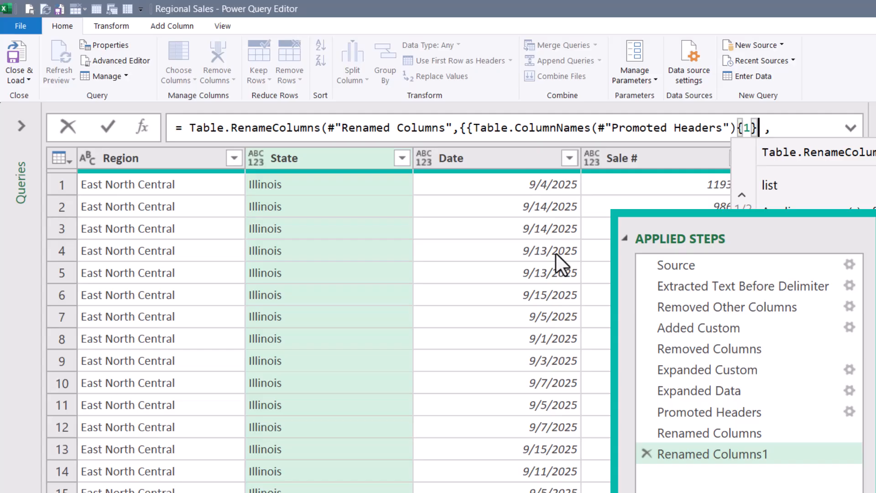
key(Return)
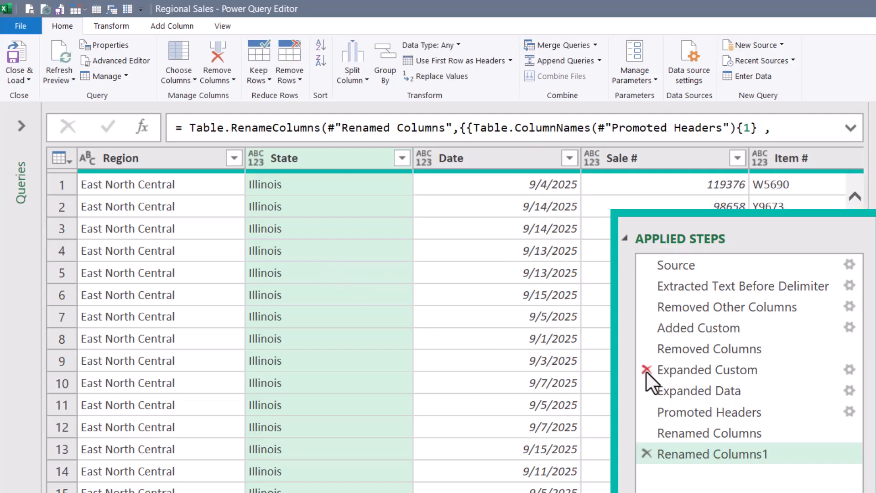
Step: Review the query's applied steps from Expanded Data through Promoted Headers and Renamed Columns to Renamed Columns1
click(717, 392)
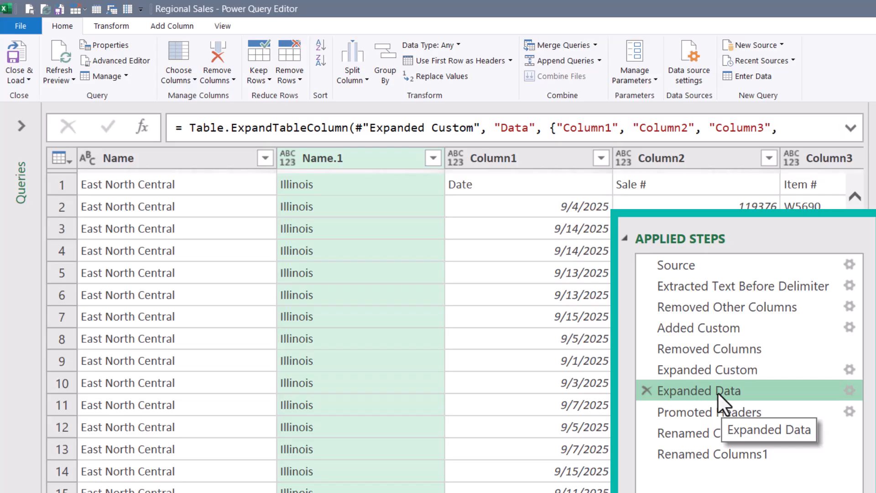
click(710, 410)
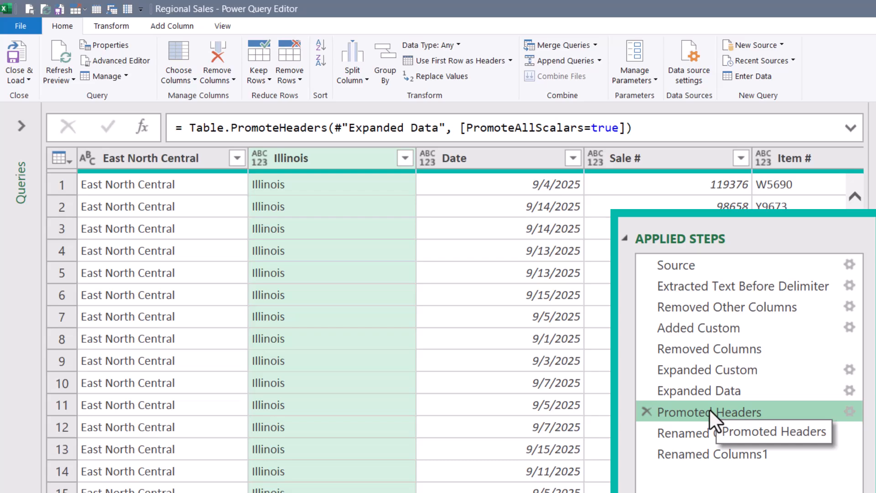
click(696, 436)
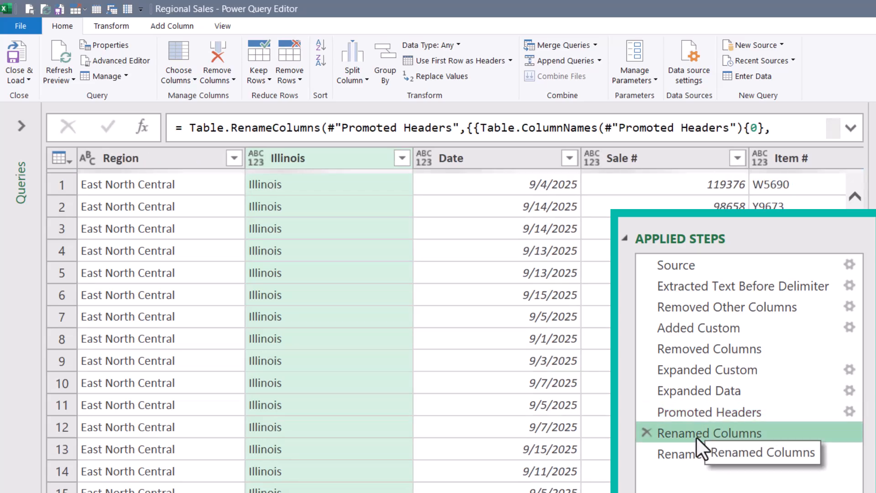
click(691, 453)
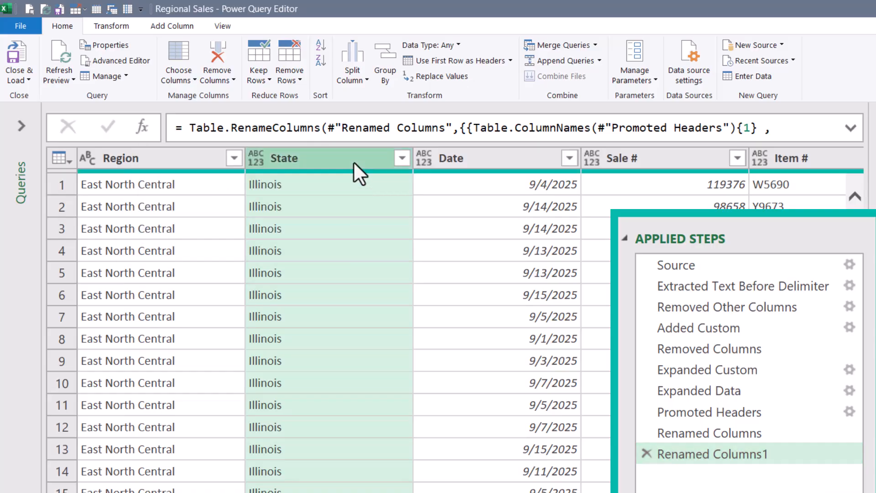
Step: Select all columns of the query and detect their data types automatically
key(ctrl+a)
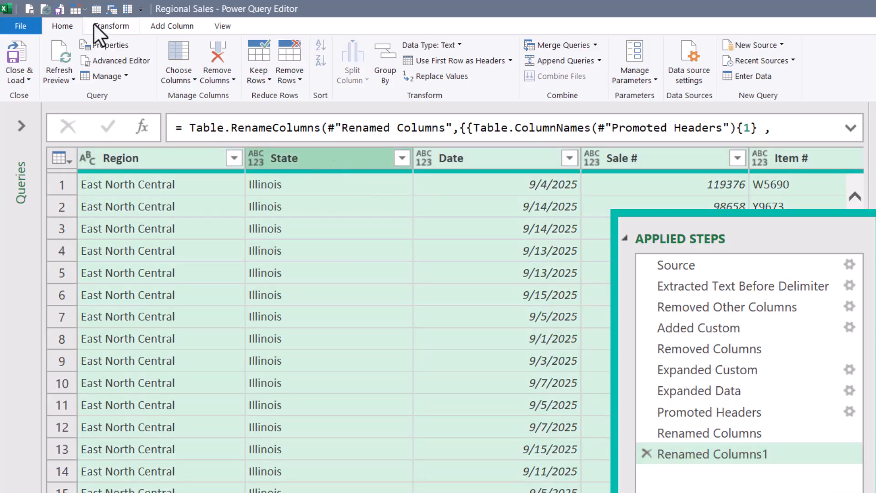
click(112, 26)
click(188, 61)
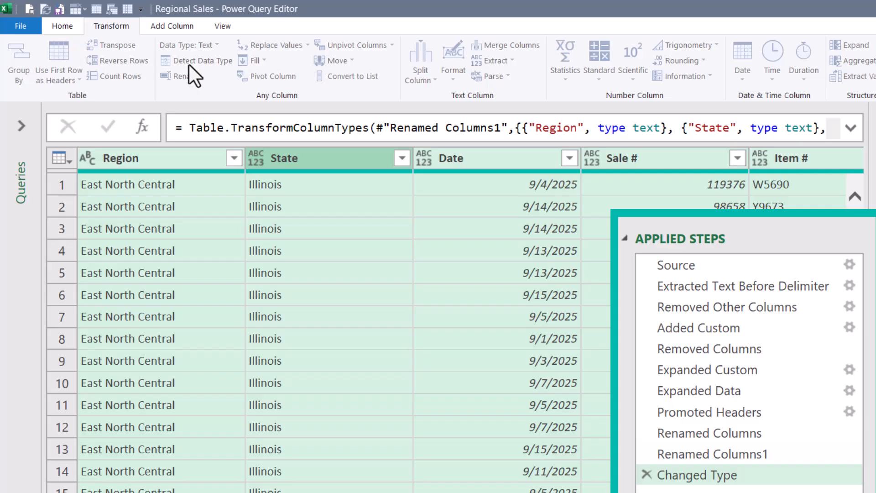
Step: Check the Date column for repeated header rows and set its data type to Date
click(451, 159)
scroll(486, 196, down, 11)
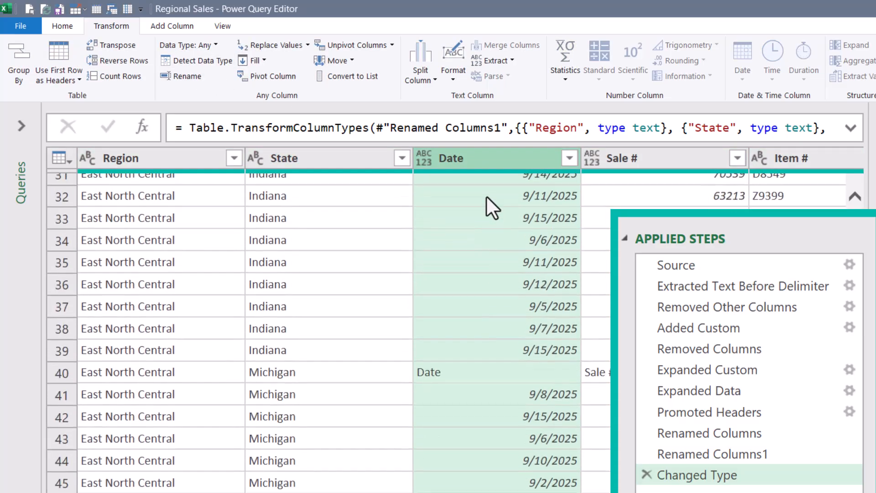
scroll(486, 196, down, 6)
scroll(486, 196, up, 12)
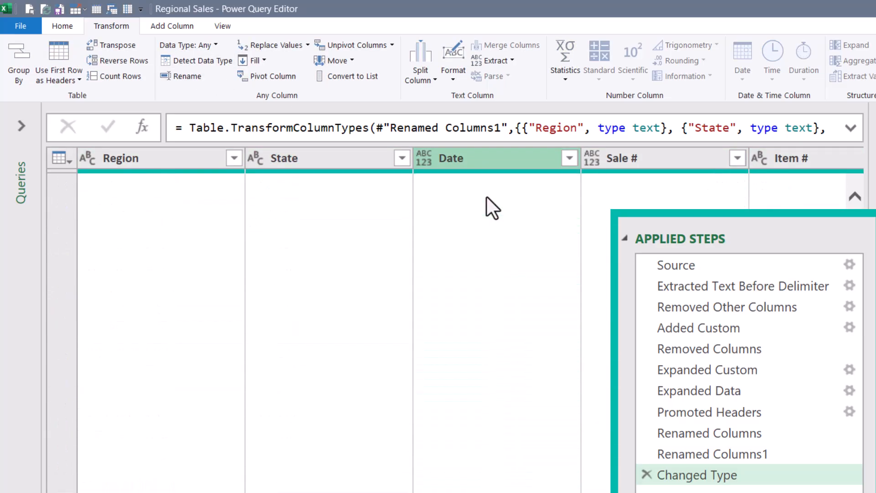
scroll(486, 197, up, 6)
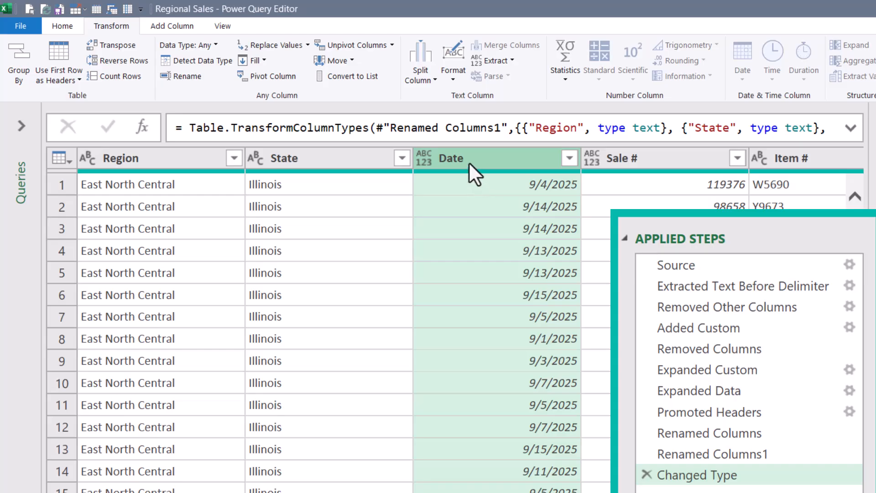
click(431, 162)
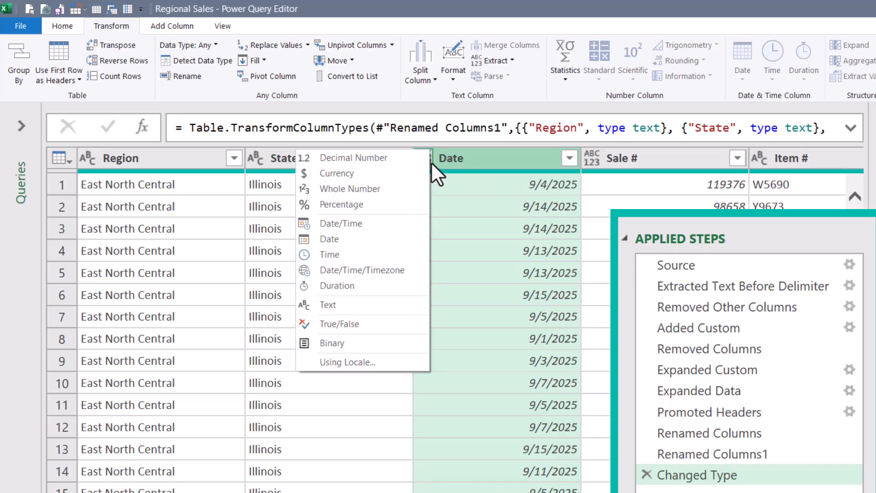
click(350, 240)
Step: Look through the Date column for conversion errors and remove the rows containing errors in it
scroll(485, 224, down, 4)
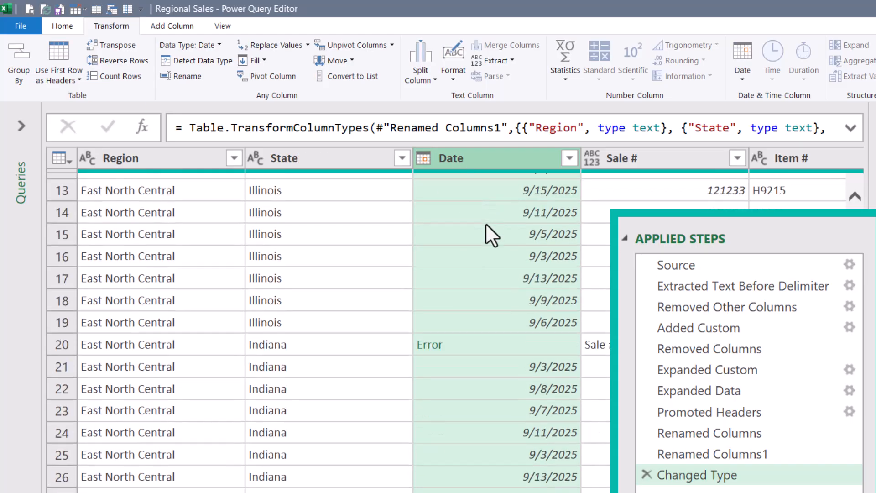
scroll(486, 223, down, 6)
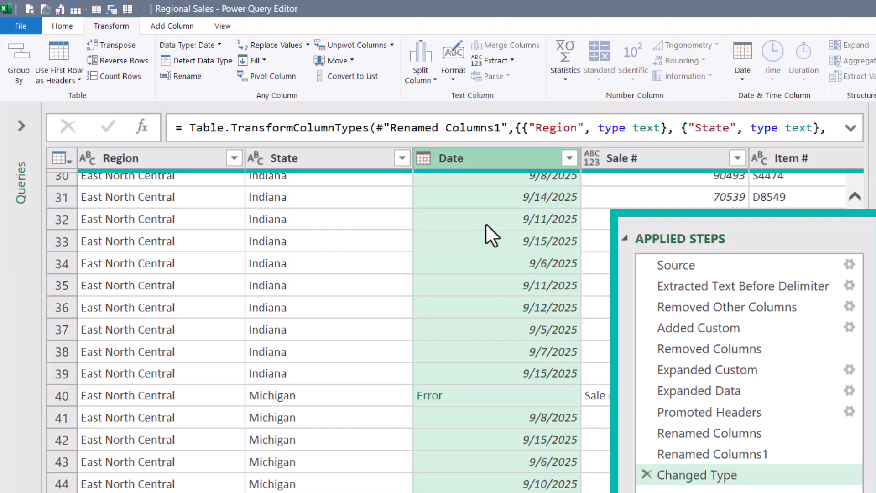
scroll(486, 223, up, 10)
right_click(476, 162)
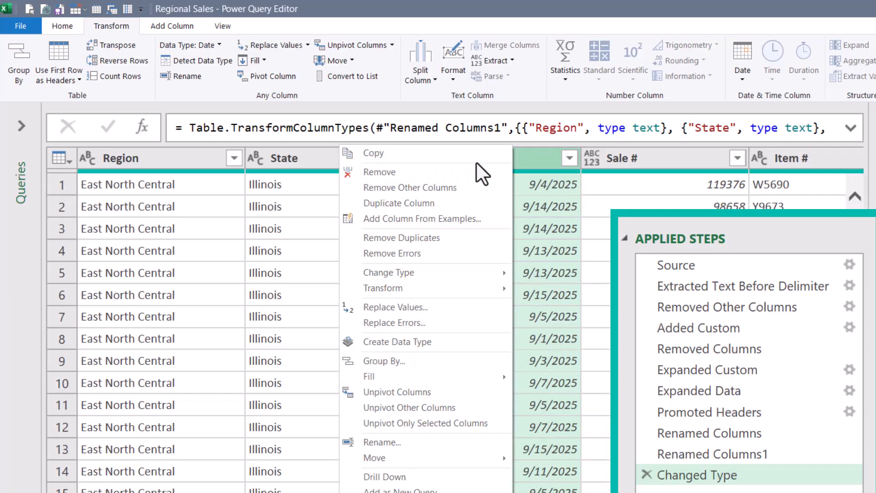
click(430, 254)
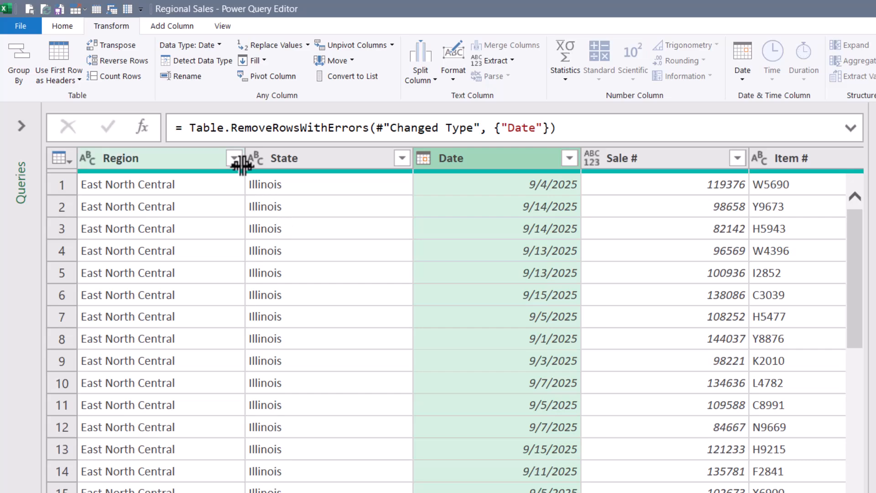
Step: Sort the rows by State ascending, within that by Date ascending, and by Sale Amt descending
click(401, 158)
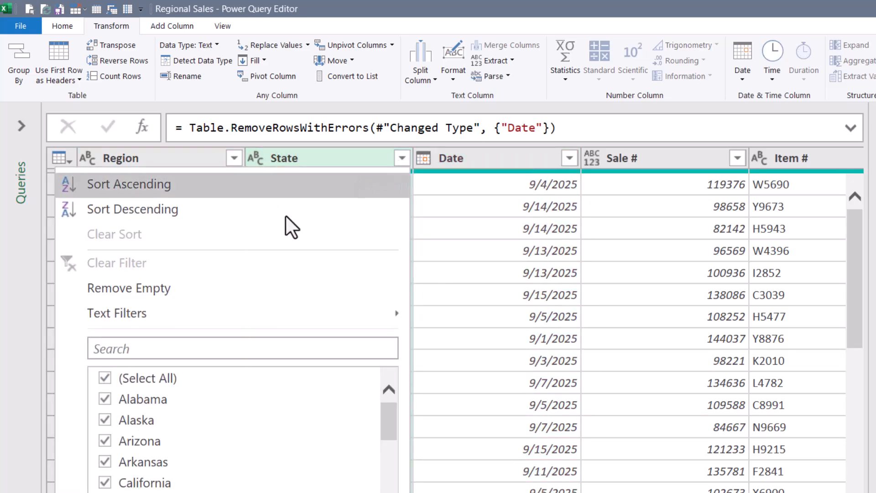
click(245, 186)
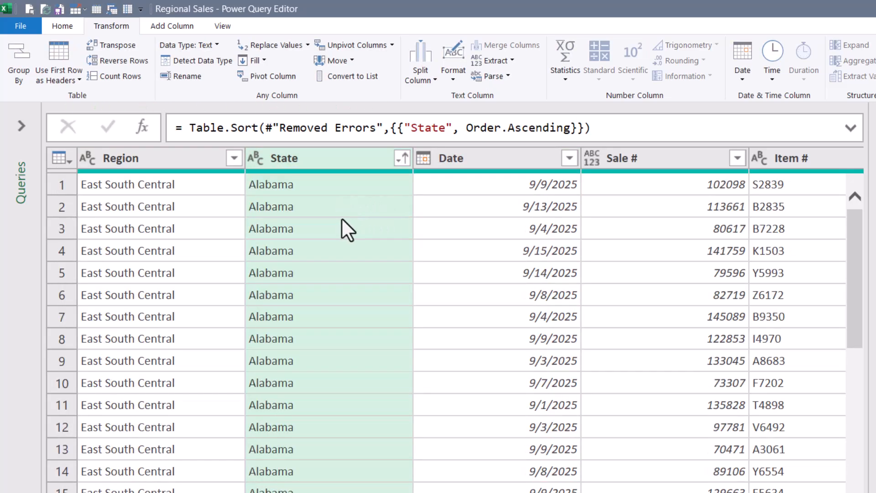
click(568, 158)
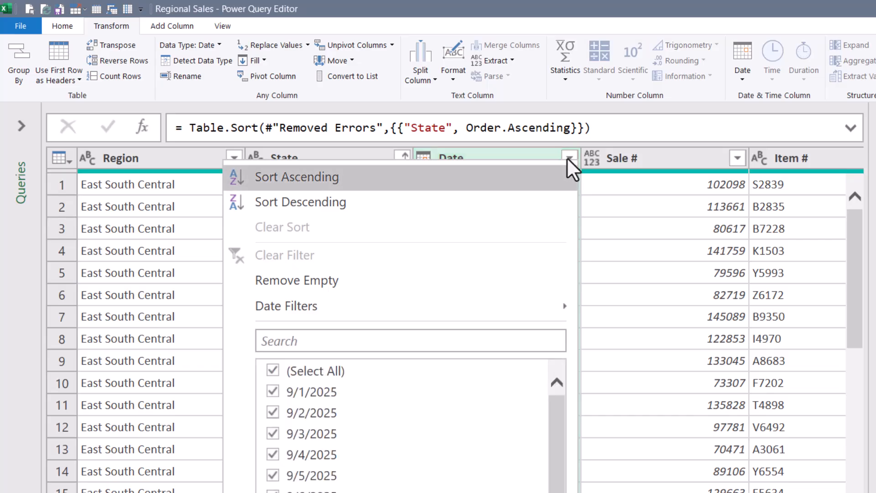
click(512, 179)
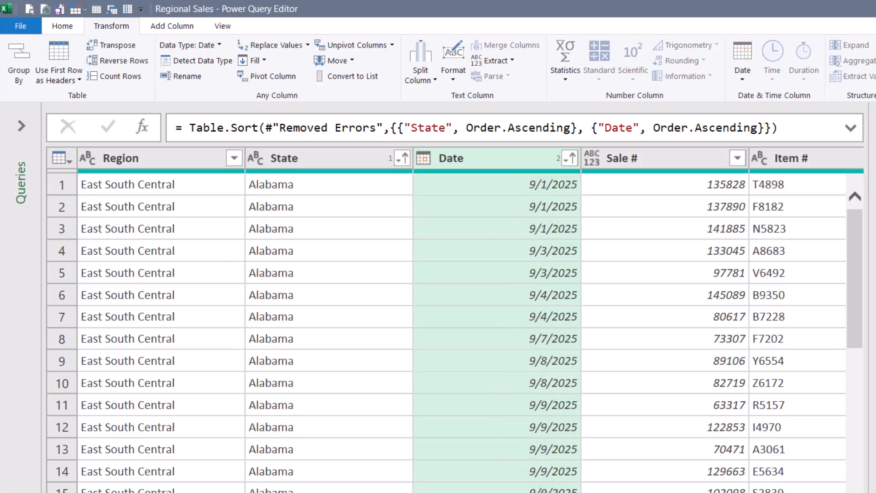
scroll(814, 184, right, 10)
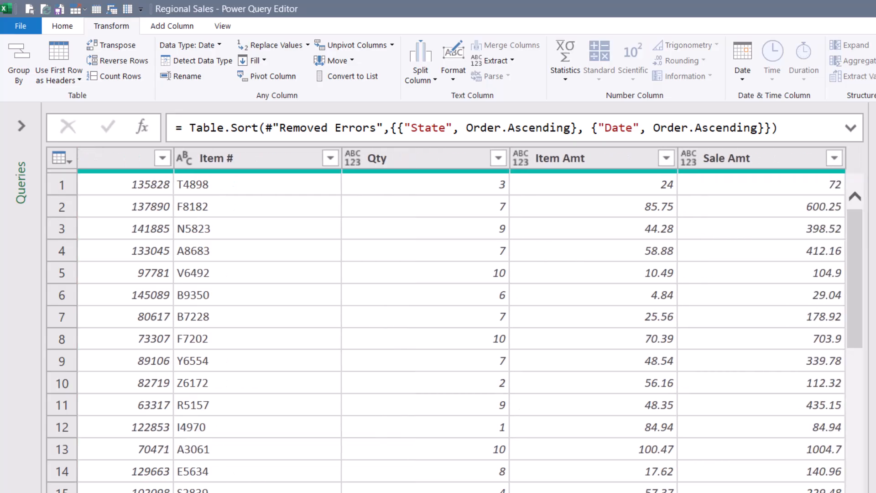
click(834, 158)
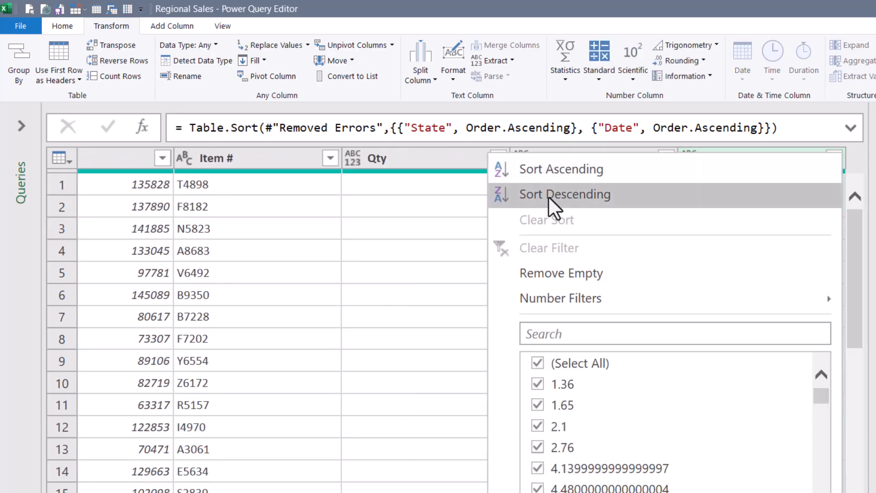
click(595, 193)
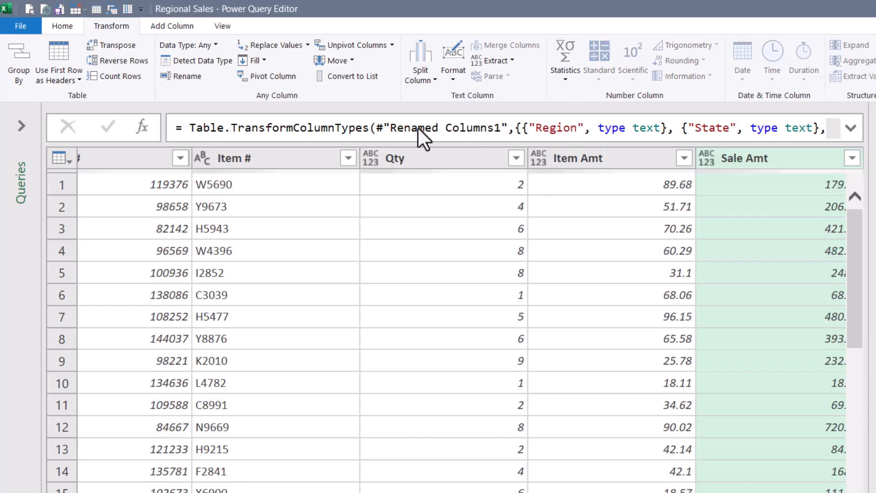
Step: In the Changed Type step, set Qty to Whole Number and both Item Amt and Sale Amt to Currency
click(368, 159)
click(356, 192)
click(572, 160)
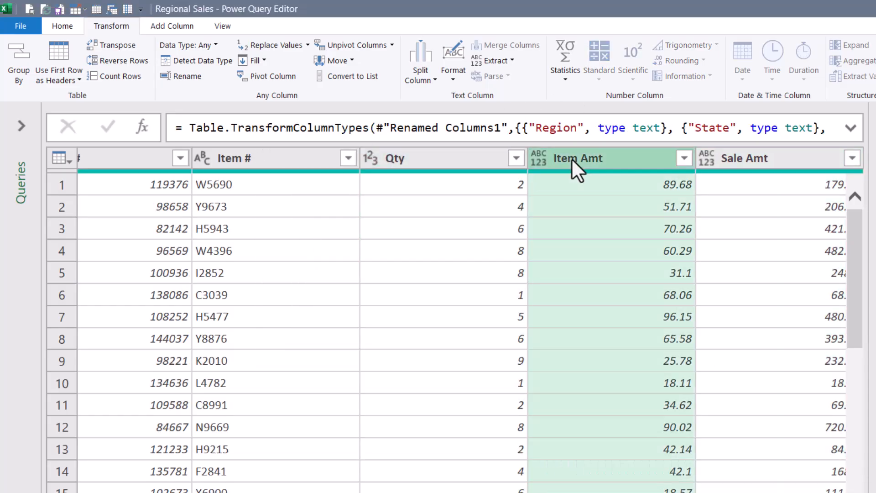
shift+click(763, 160)
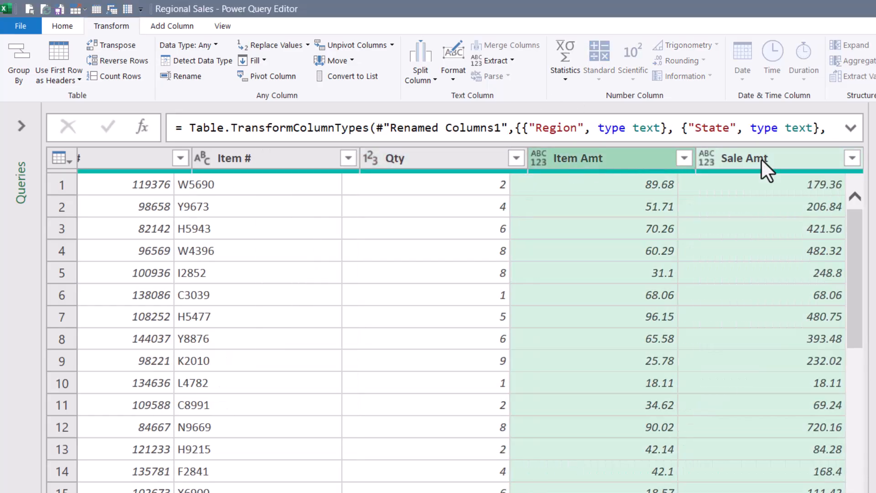
right_click(582, 154)
mouse_move(547, 252)
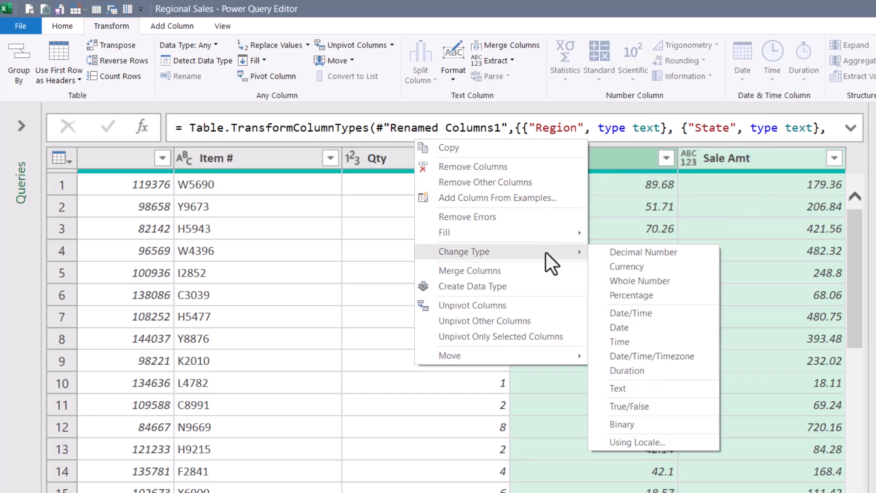
click(620, 267)
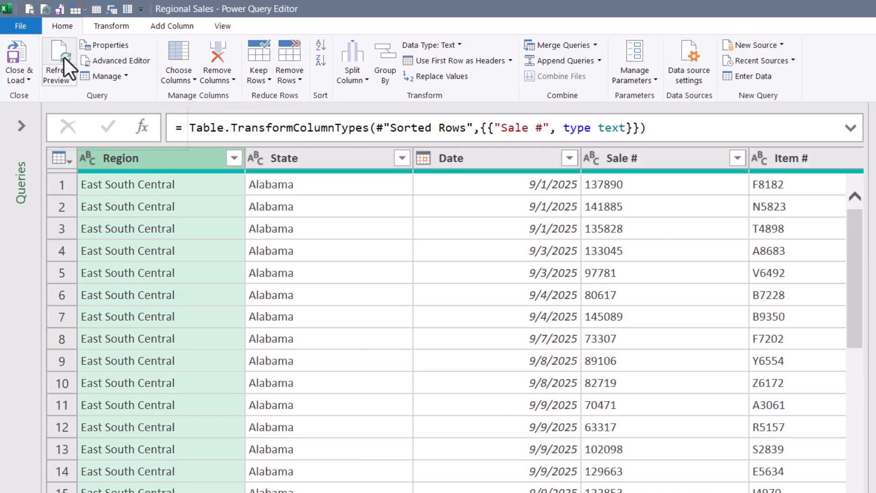
Step: Close and load the Regional Sales query to a worksheet and look through the states in the State column's filter list
click(22, 52)
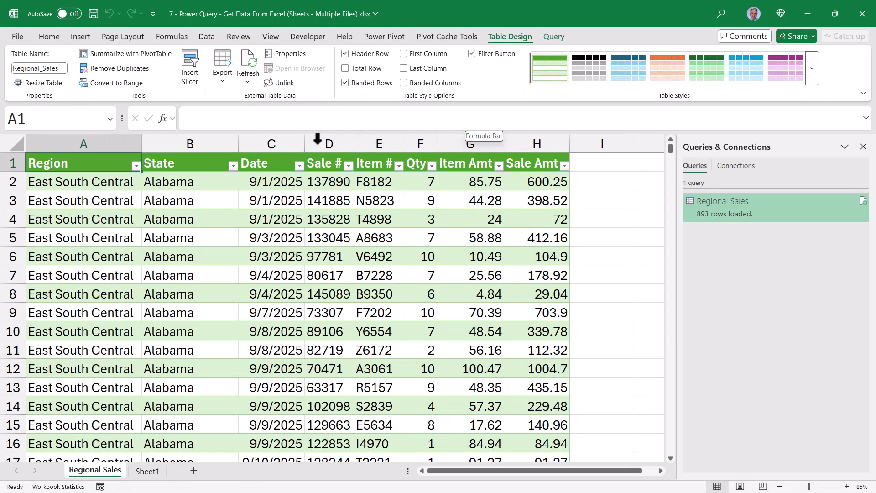
click(233, 165)
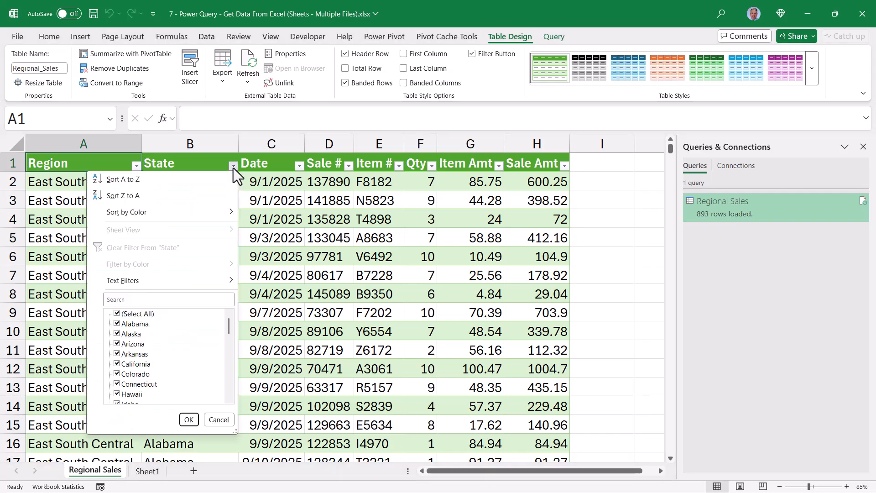
drag(229, 328, 231, 395)
click(358, 214)
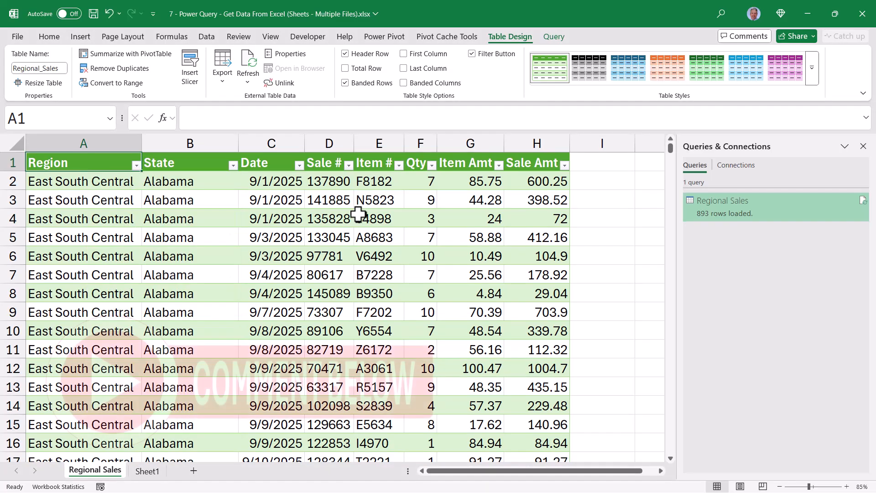